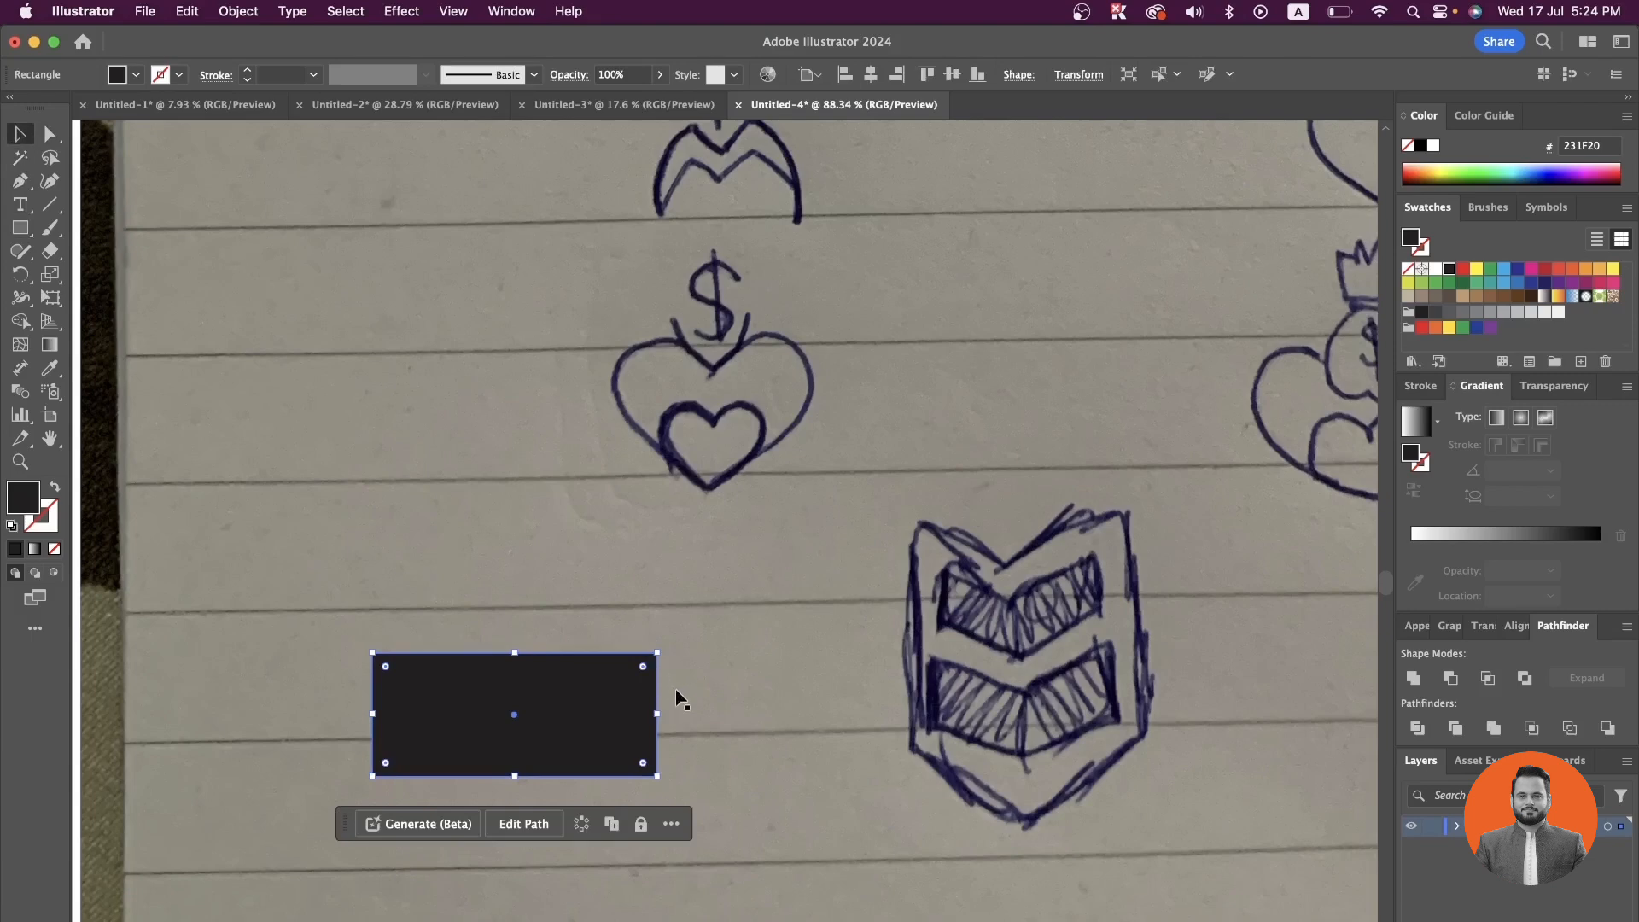
- Narrow the dark rectangle to about 112 px wide and fill it with red EC1C24
drag(656, 714, 572, 715)
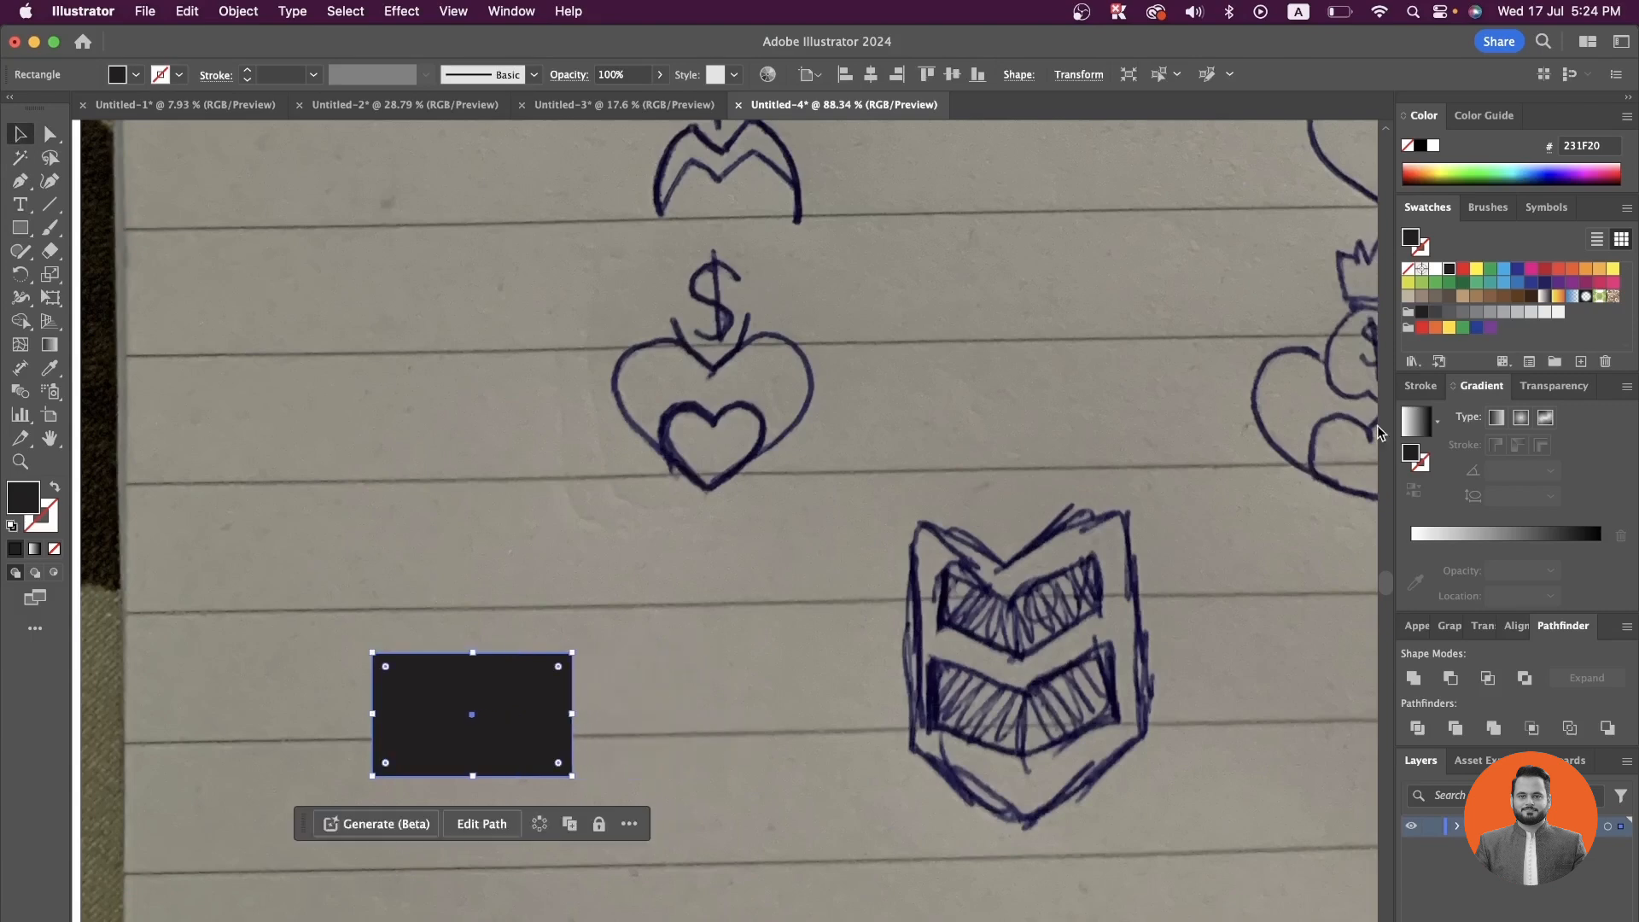
click(1462, 272)
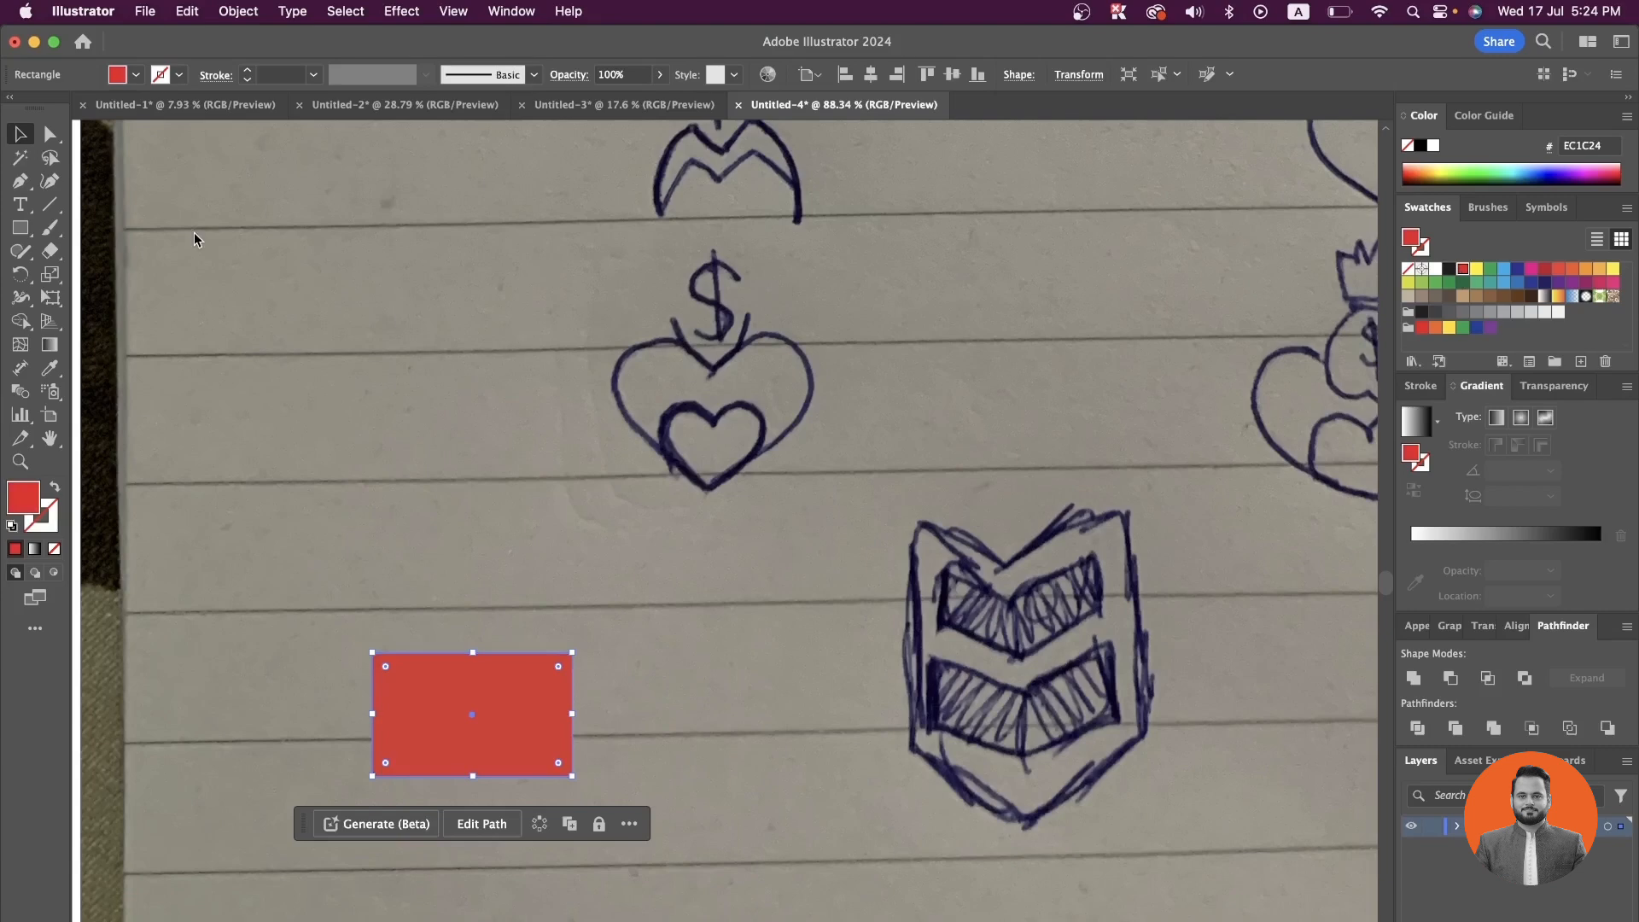
- Skew the red rectangle into a parallelogram about 78 px wide by shifting its right edge downward and inward
click(49, 134)
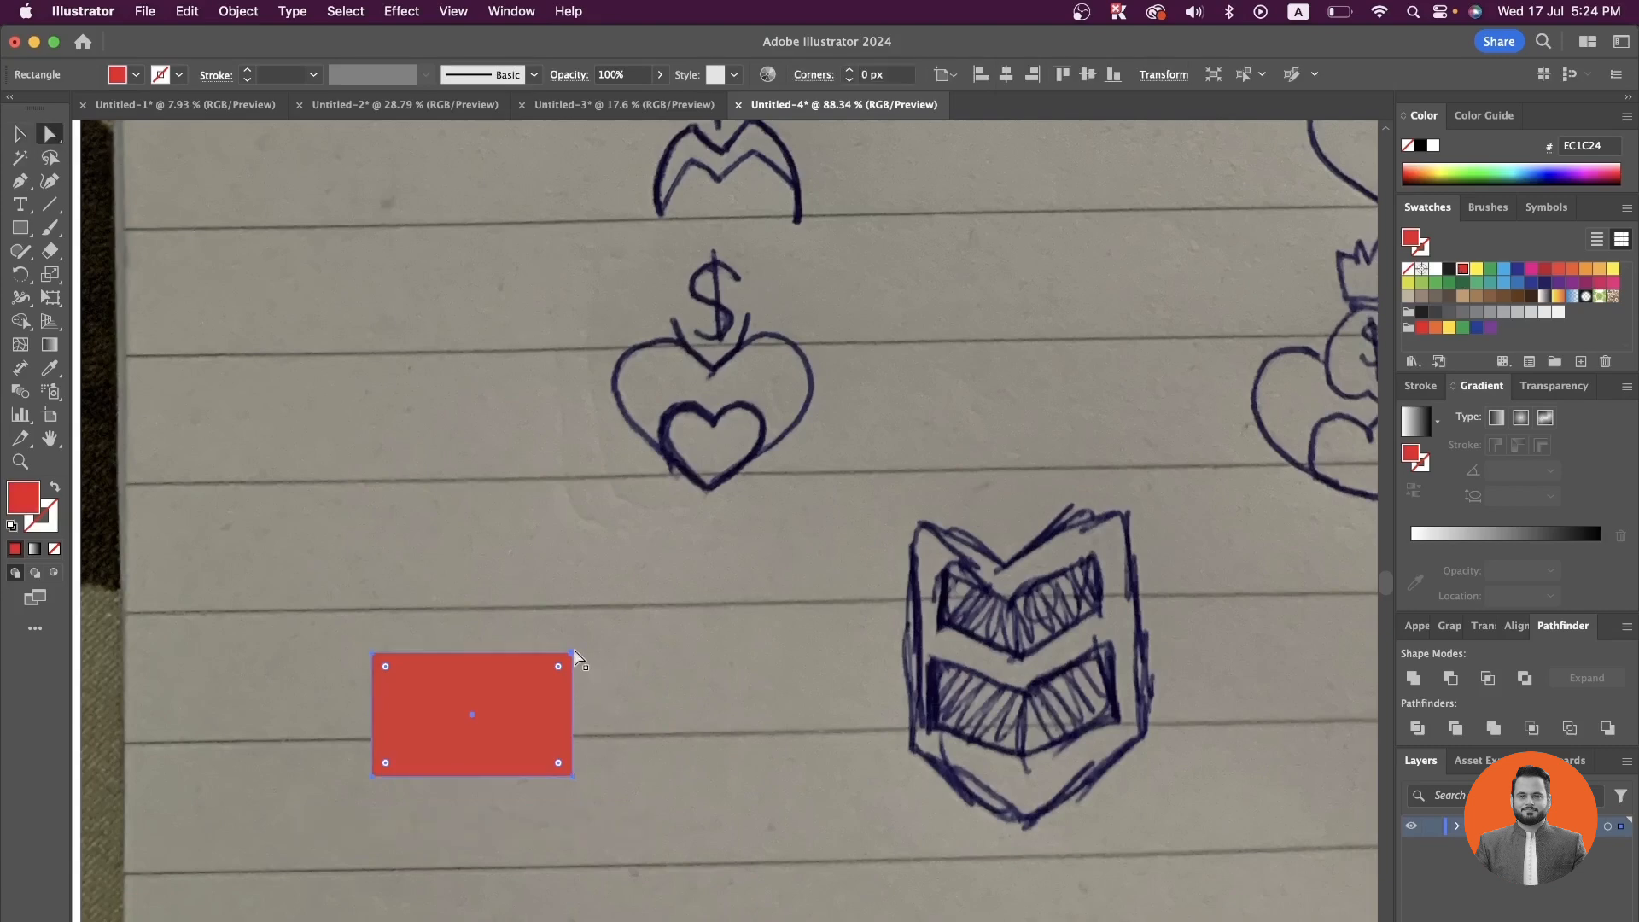
click(572, 654)
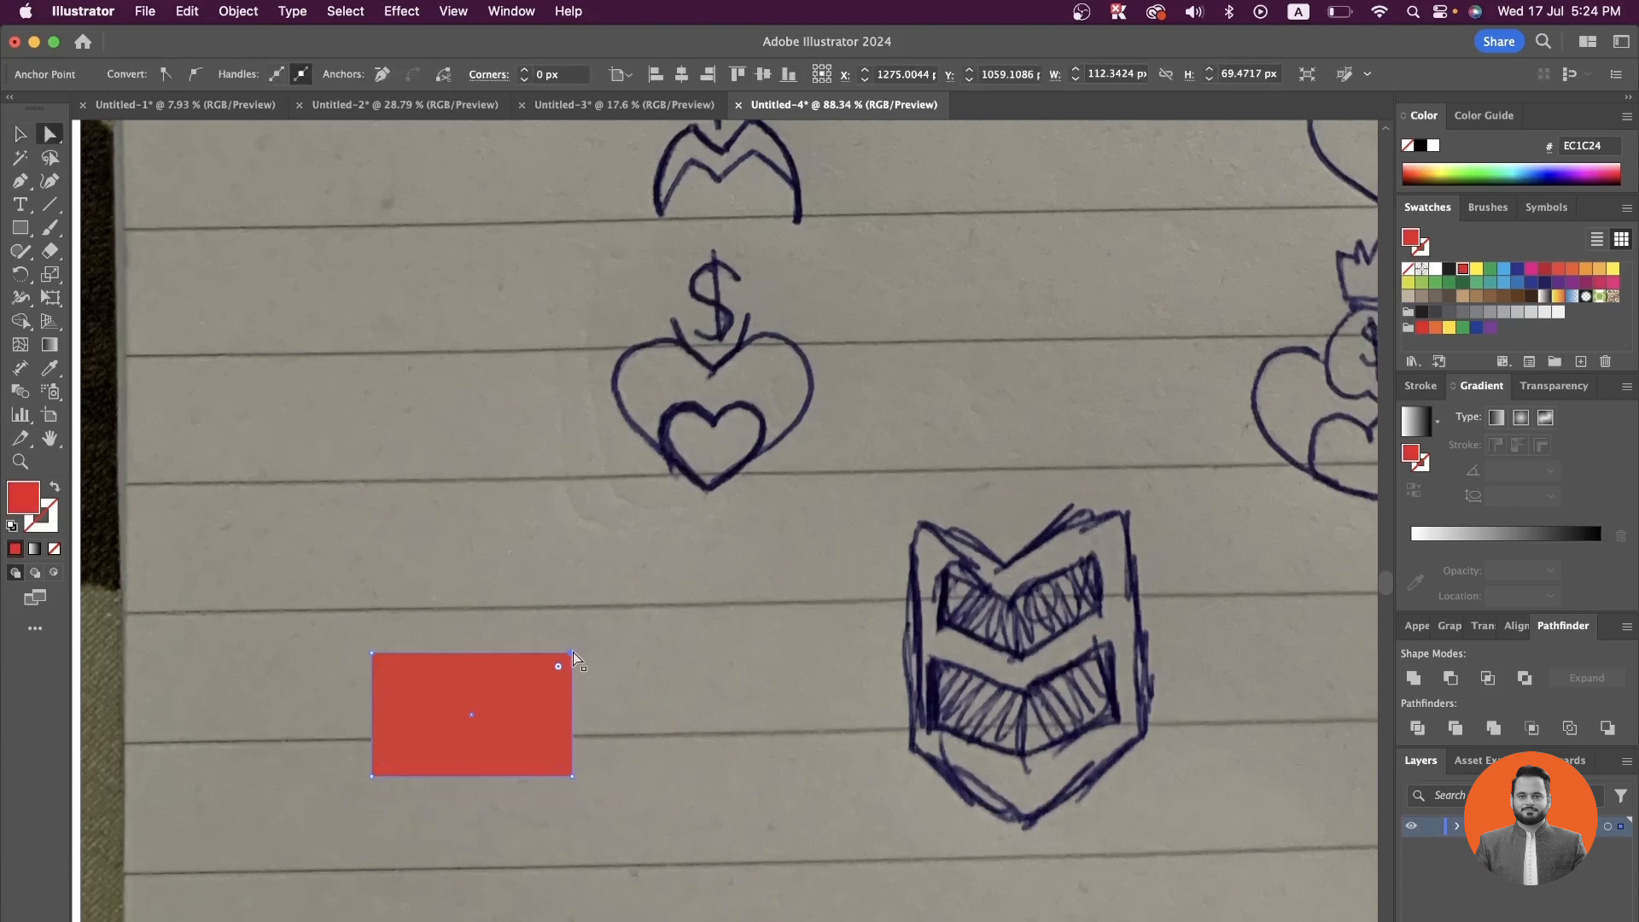
shift+click(571, 774)
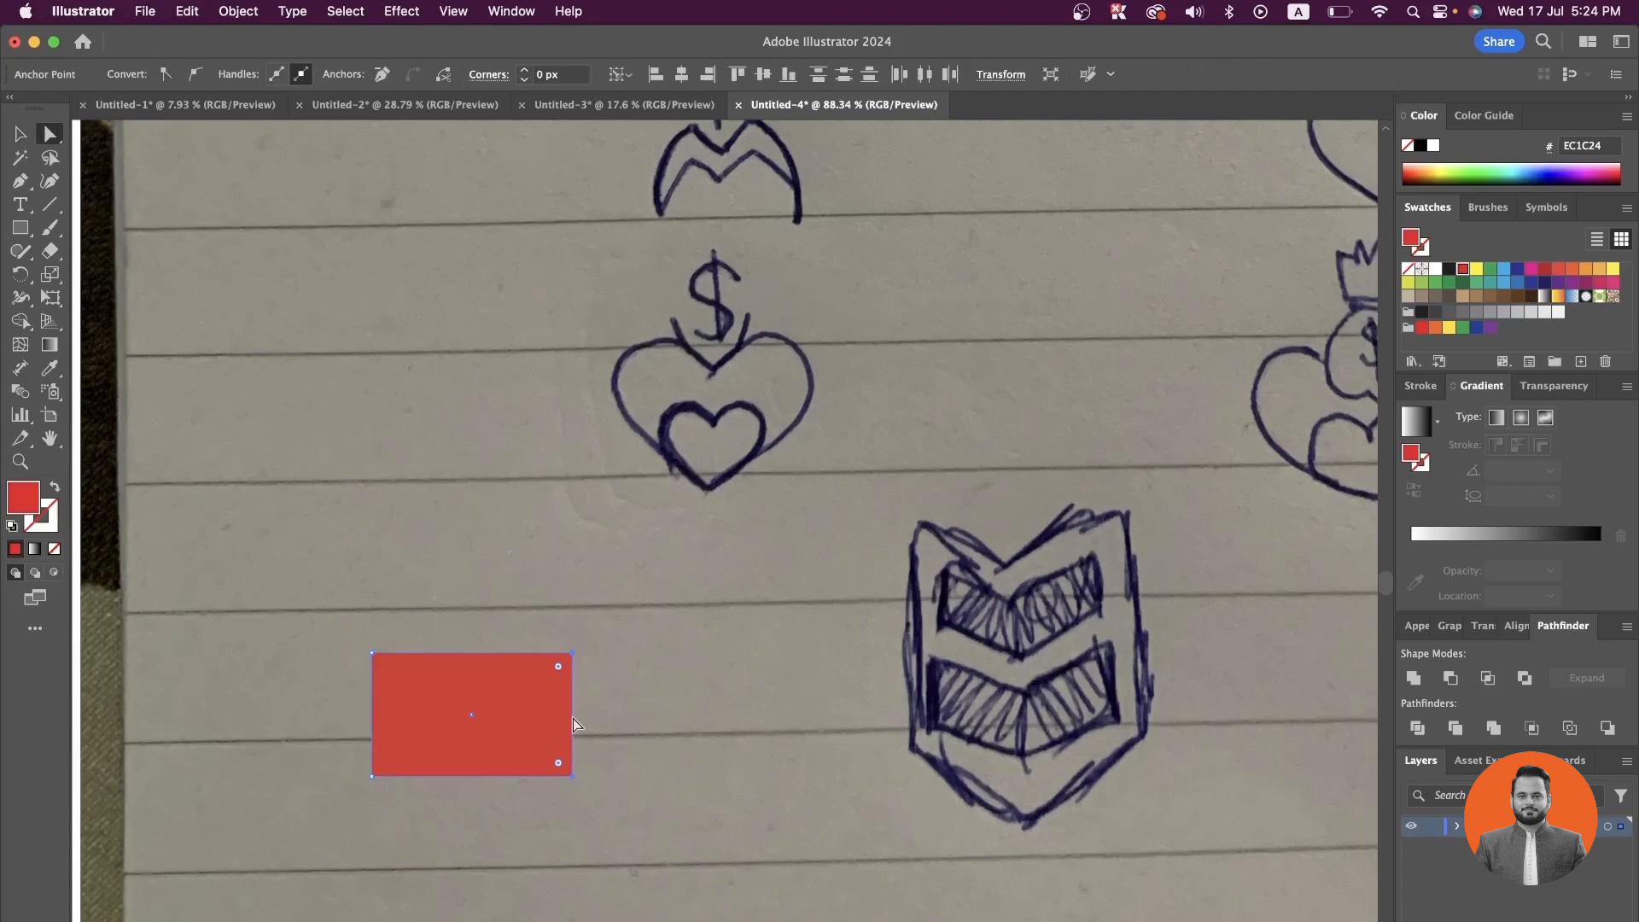
click(572, 719)
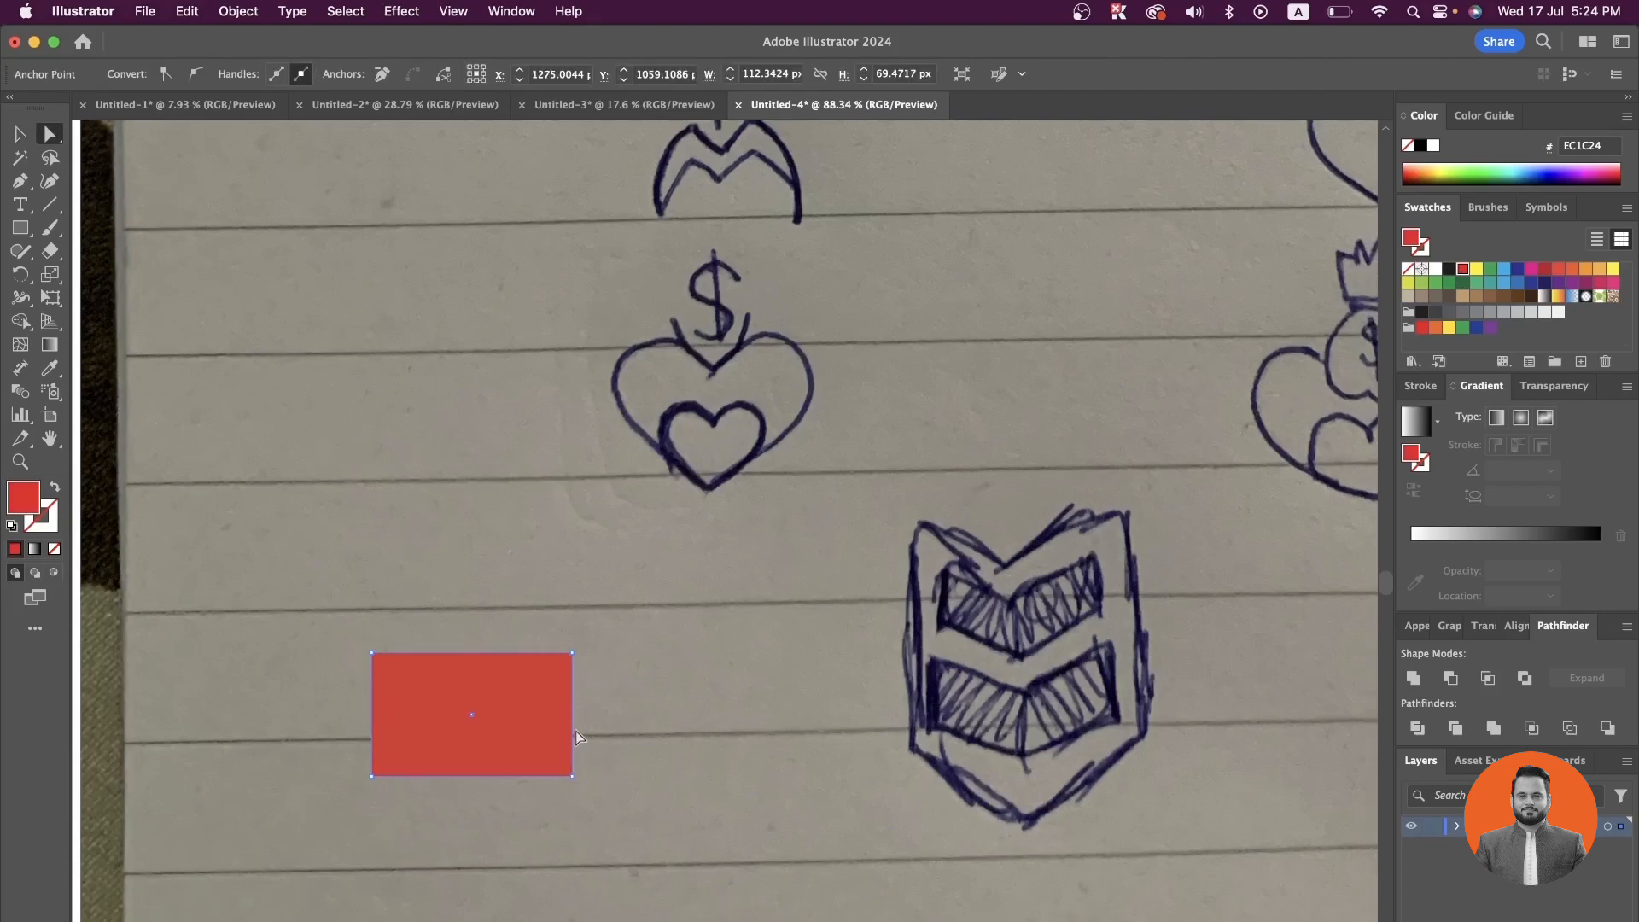
drag(572, 728, 561, 782)
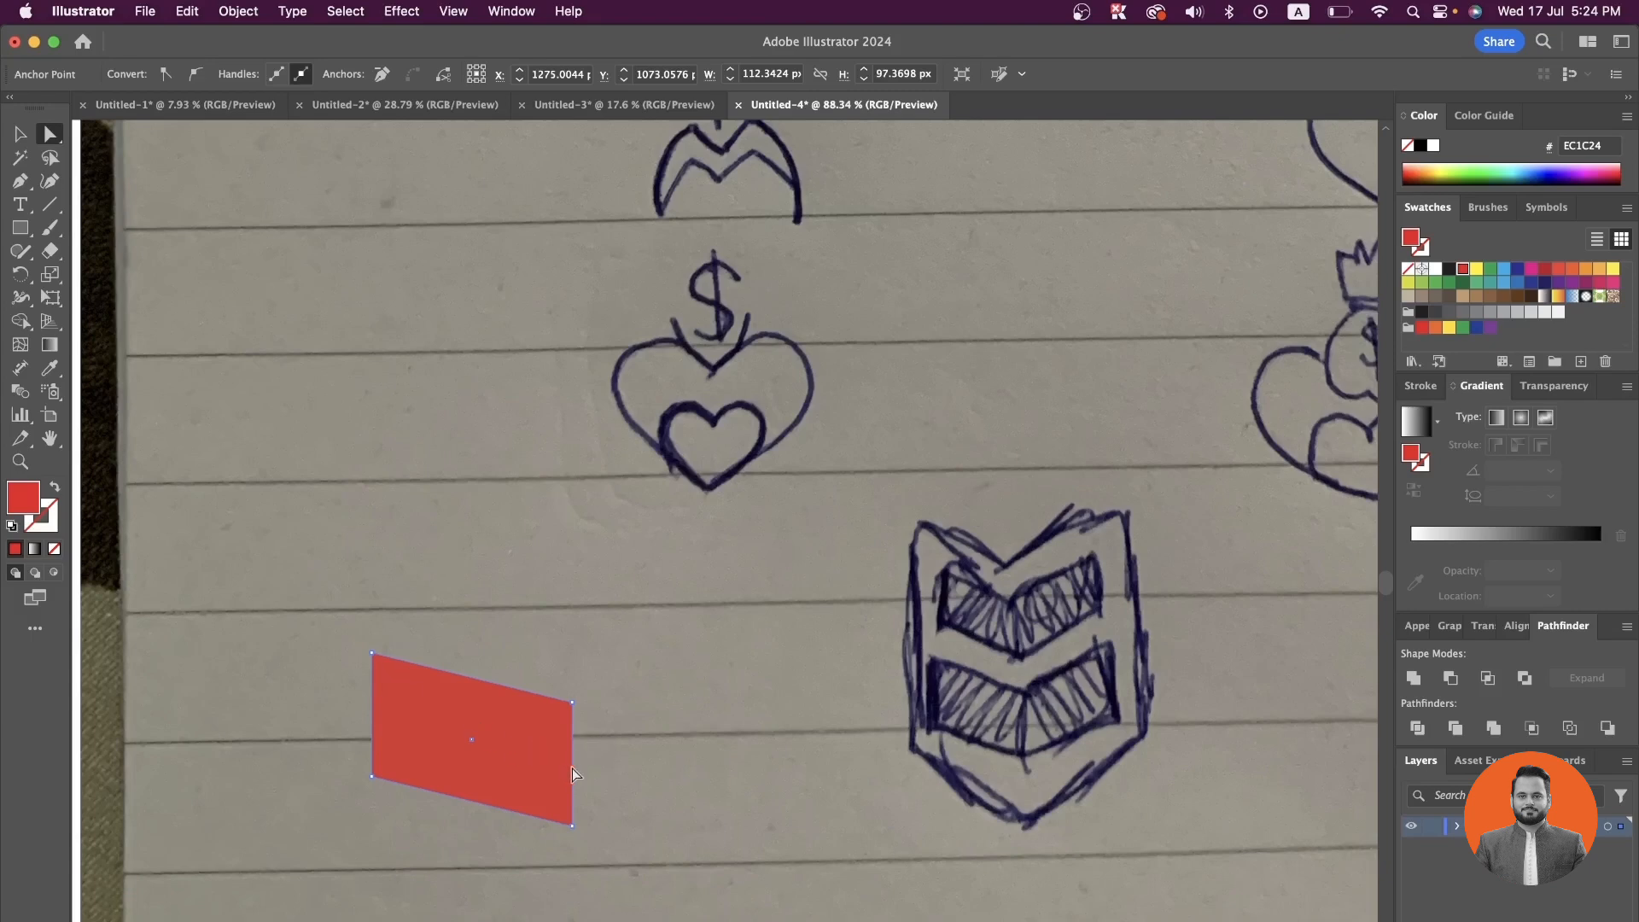
drag(571, 766, 492, 782)
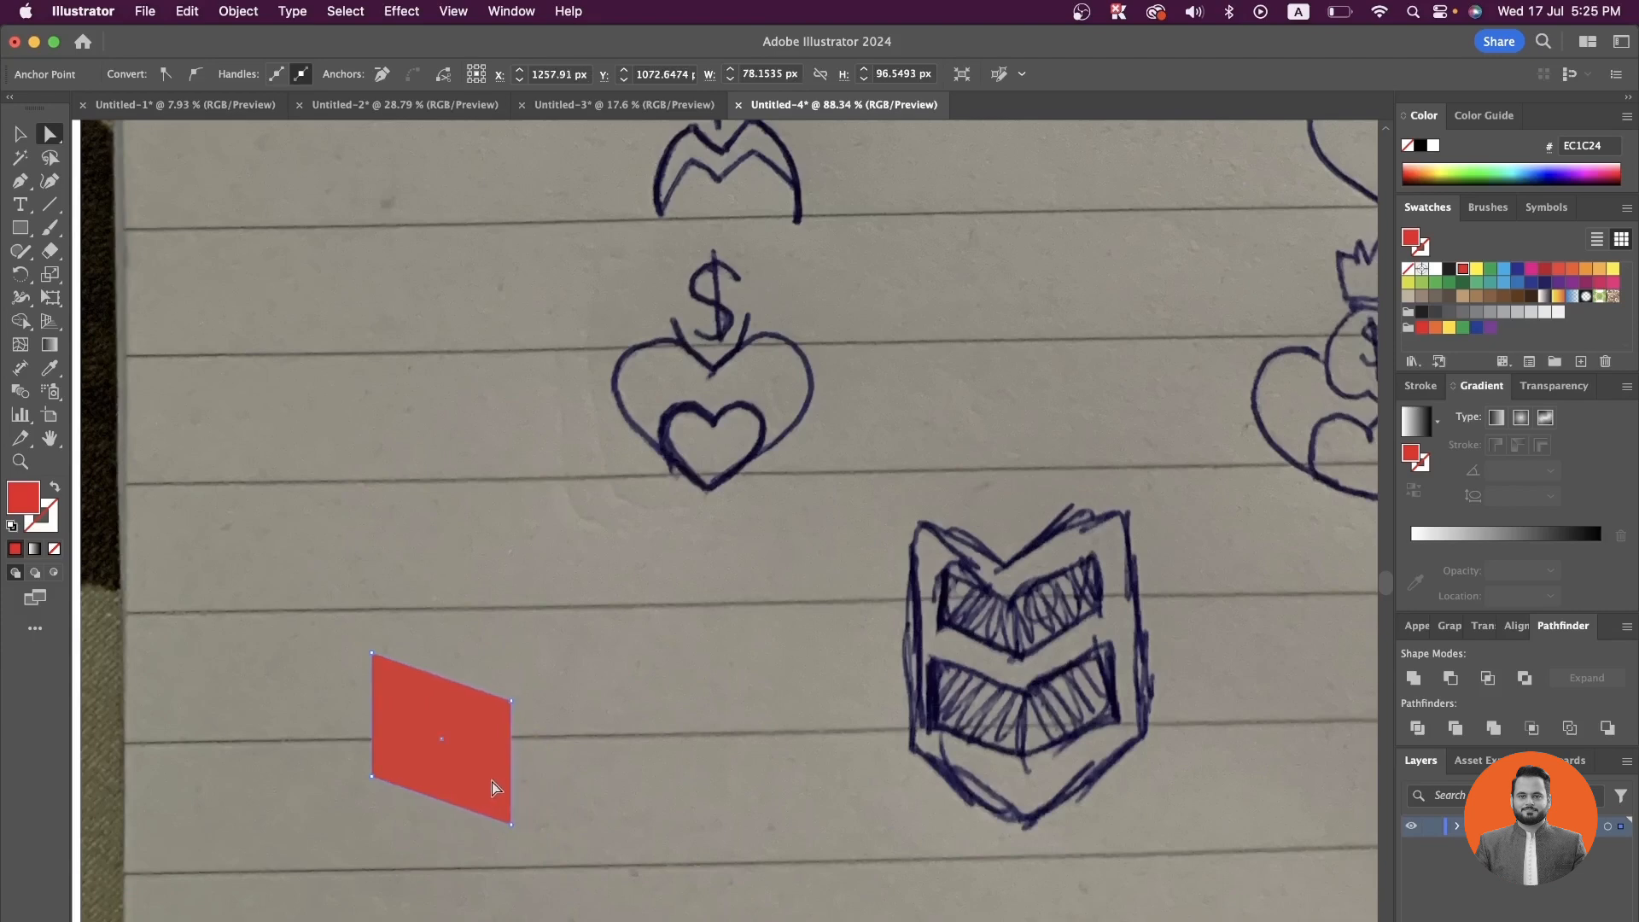
- Place a duplicate of the red parallelogram overlapping its right side
click(399, 657)
click(443, 712)
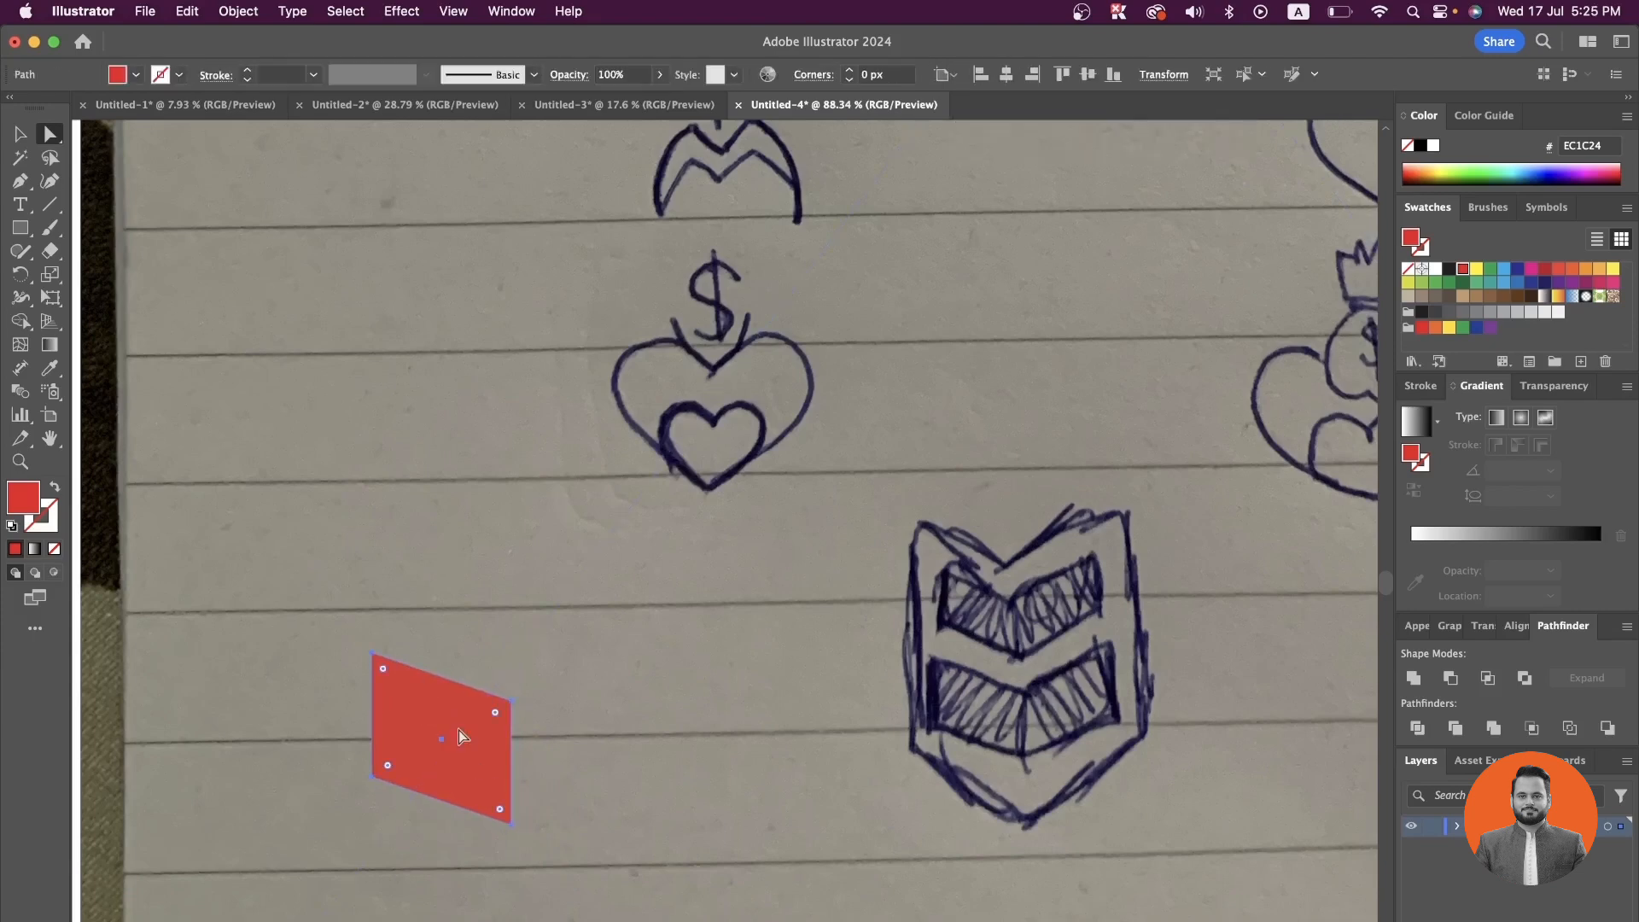
drag(459, 730, 519, 730)
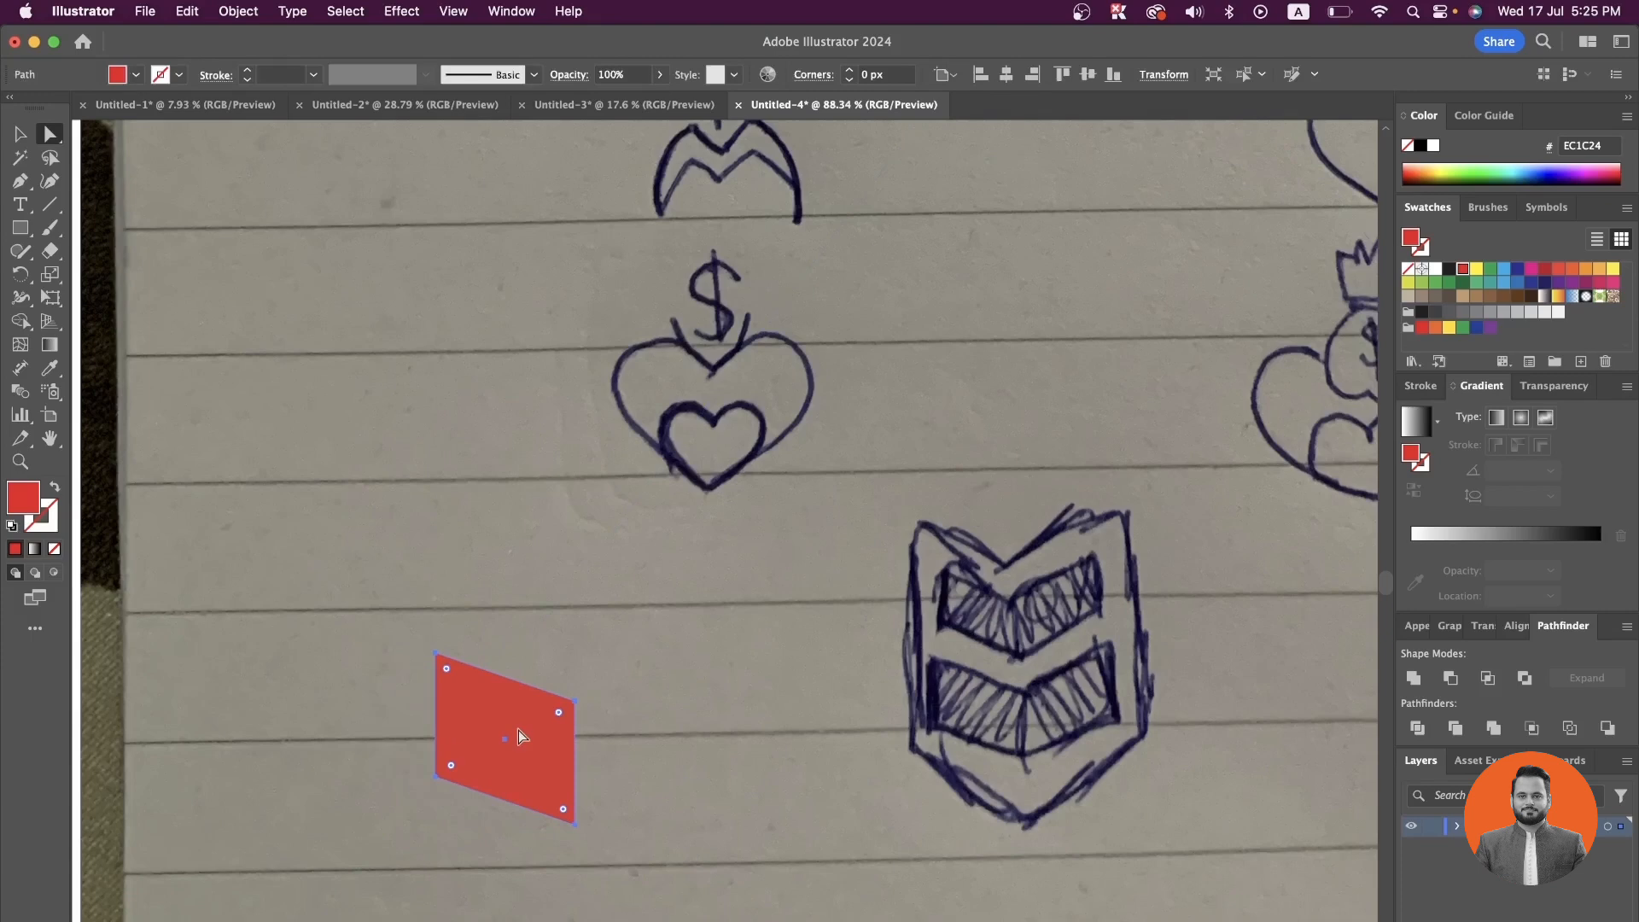
key(cmd+z)
drag(474, 750, 541, 753)
- Reflect the duplicate parallelogram across the vertical axis and place it just right of the original
right_click(541, 753)
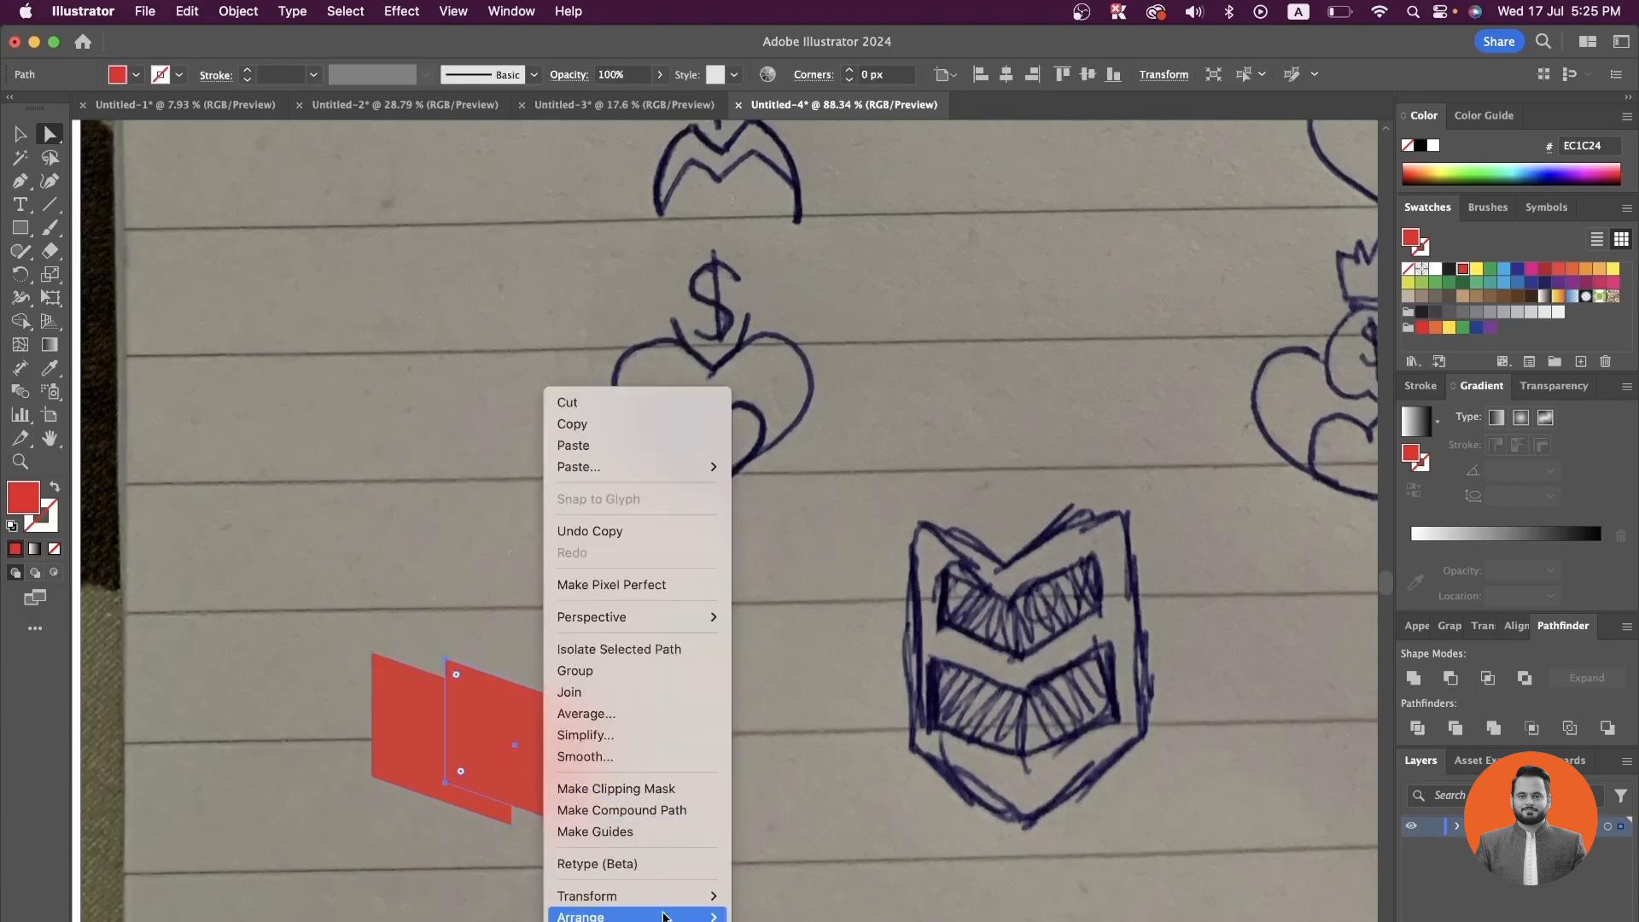
mouse_move(649, 895)
click(774, 896)
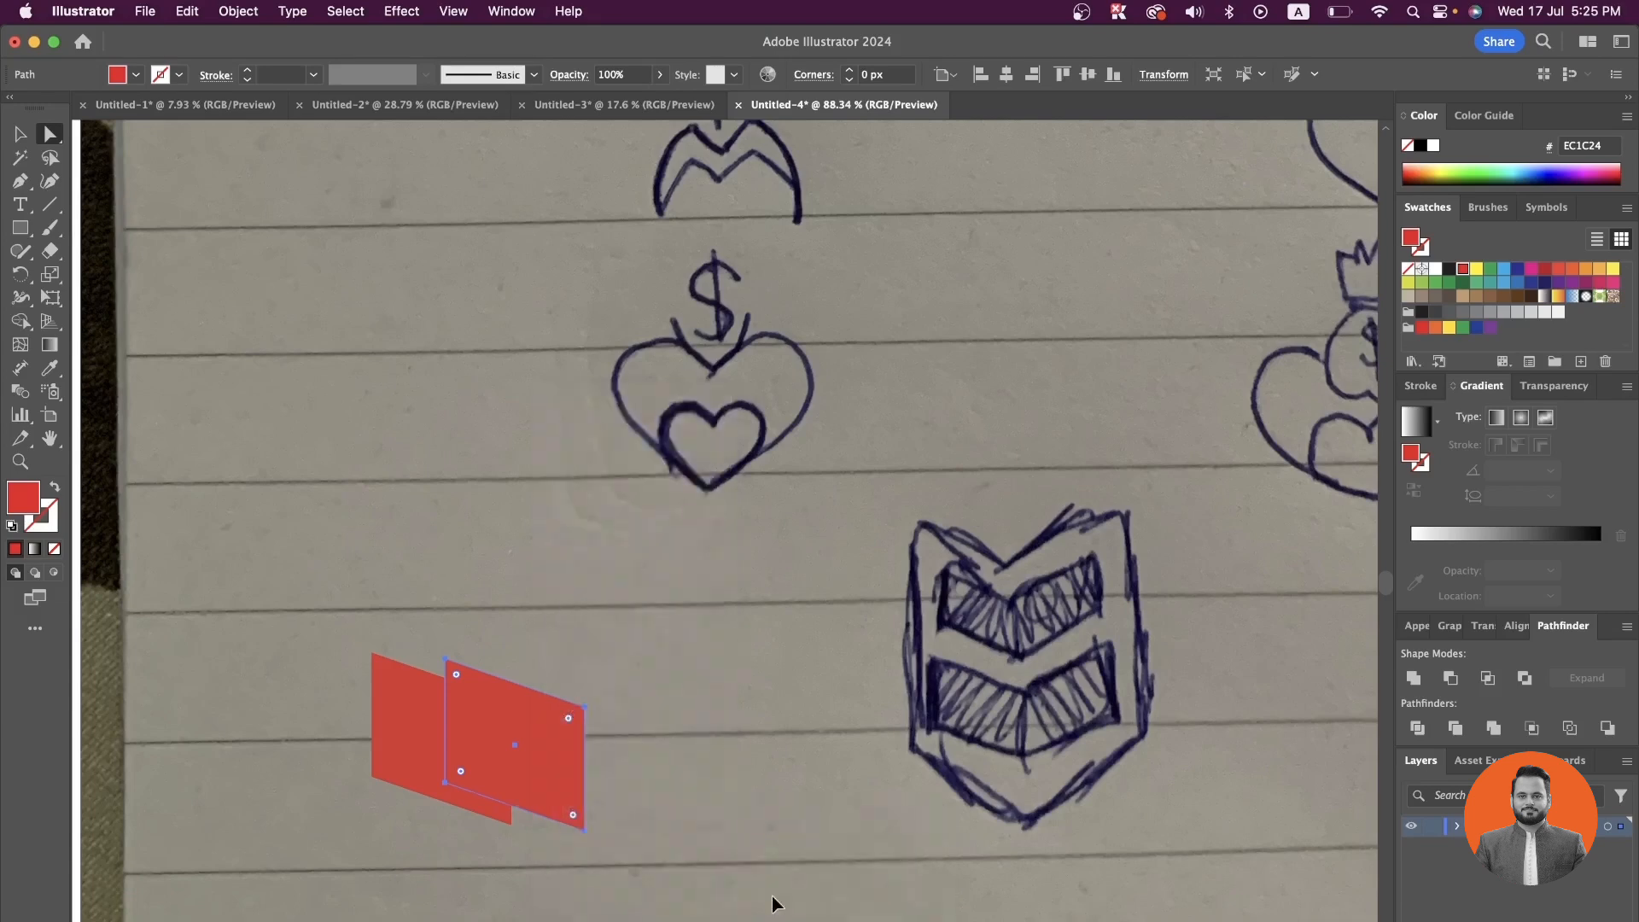
click(419, 663)
drag(496, 727, 580, 741)
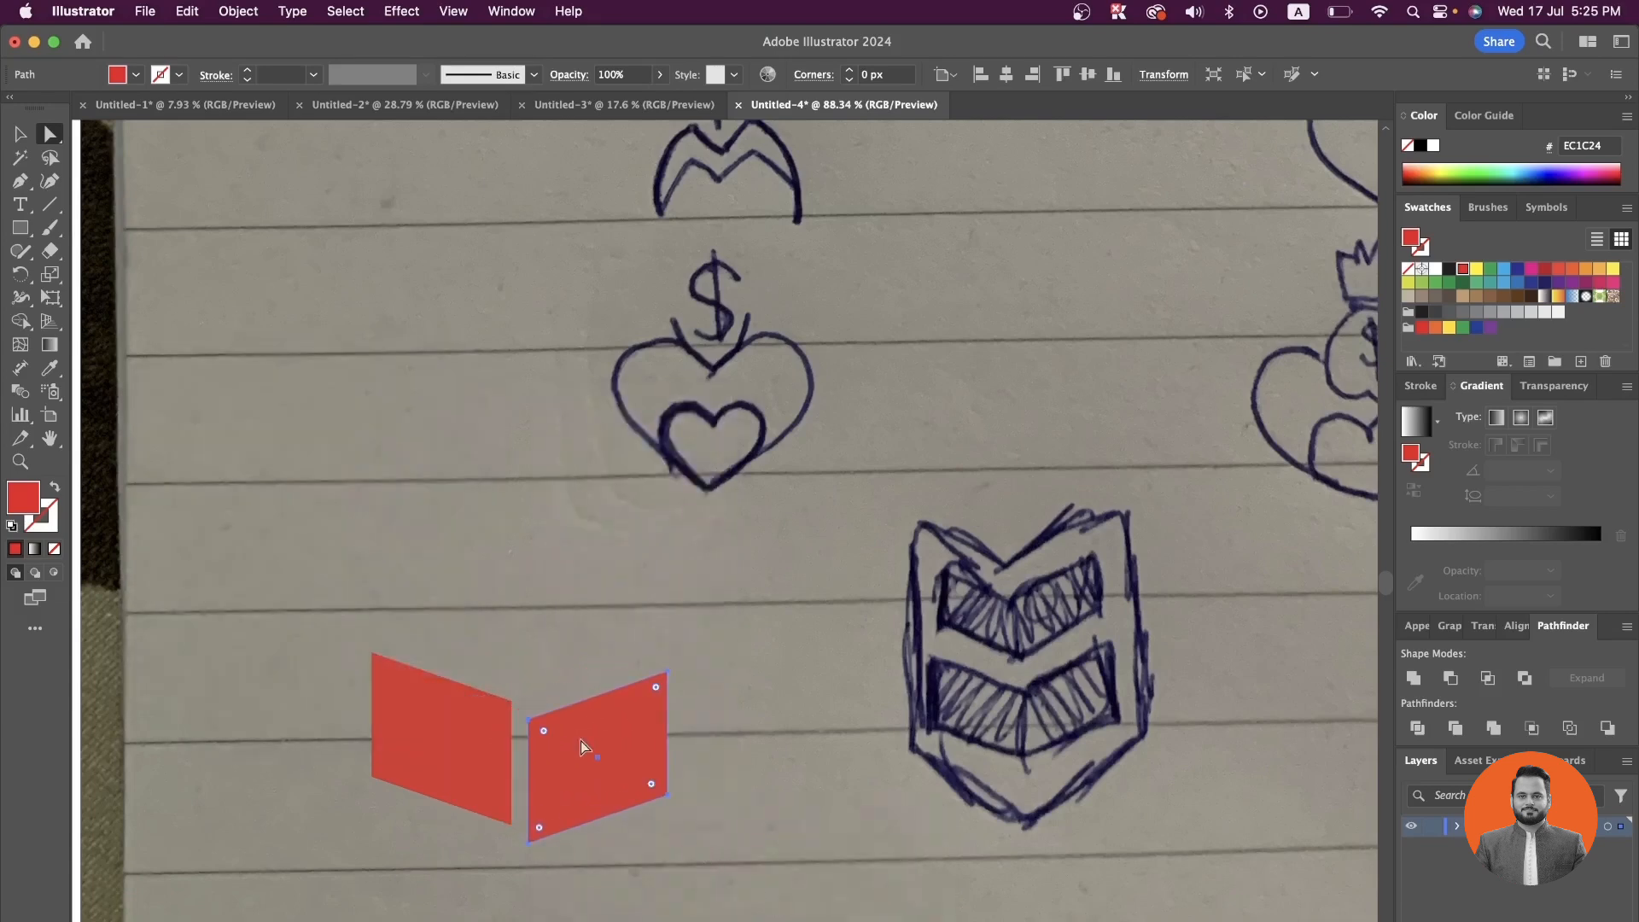
- Join the mirrored parallelogram exactly to the original's right edge so both halves form a chevron
scroll(461, 751, up, 6)
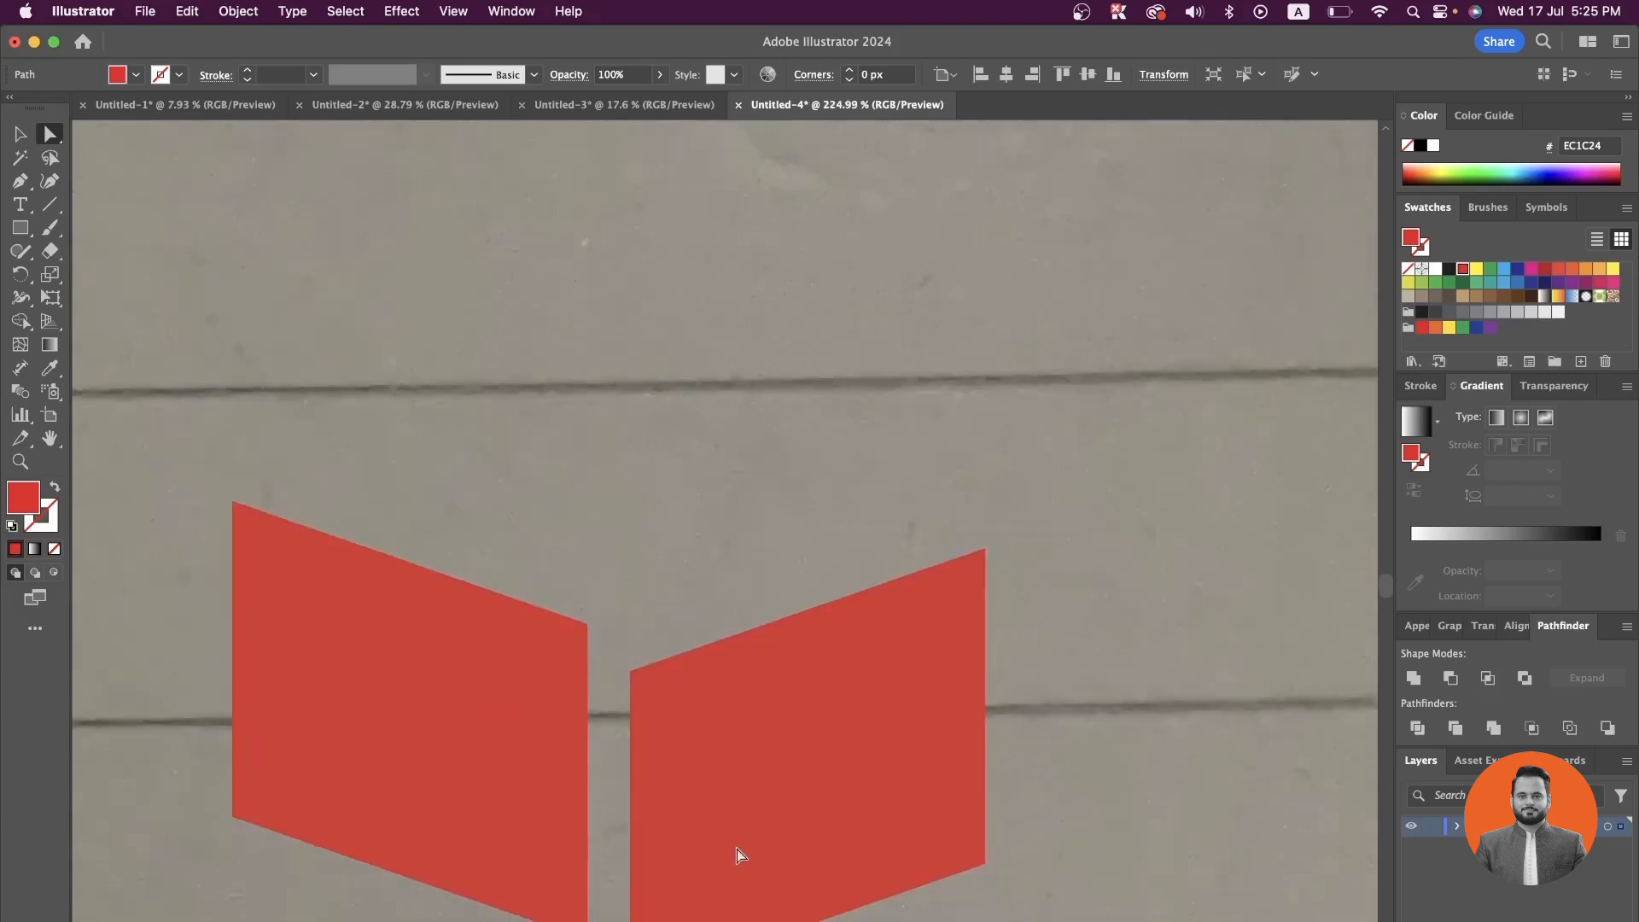
scroll(736, 849, down, 1)
drag(725, 830, 680, 778)
scroll(606, 826, up, 5)
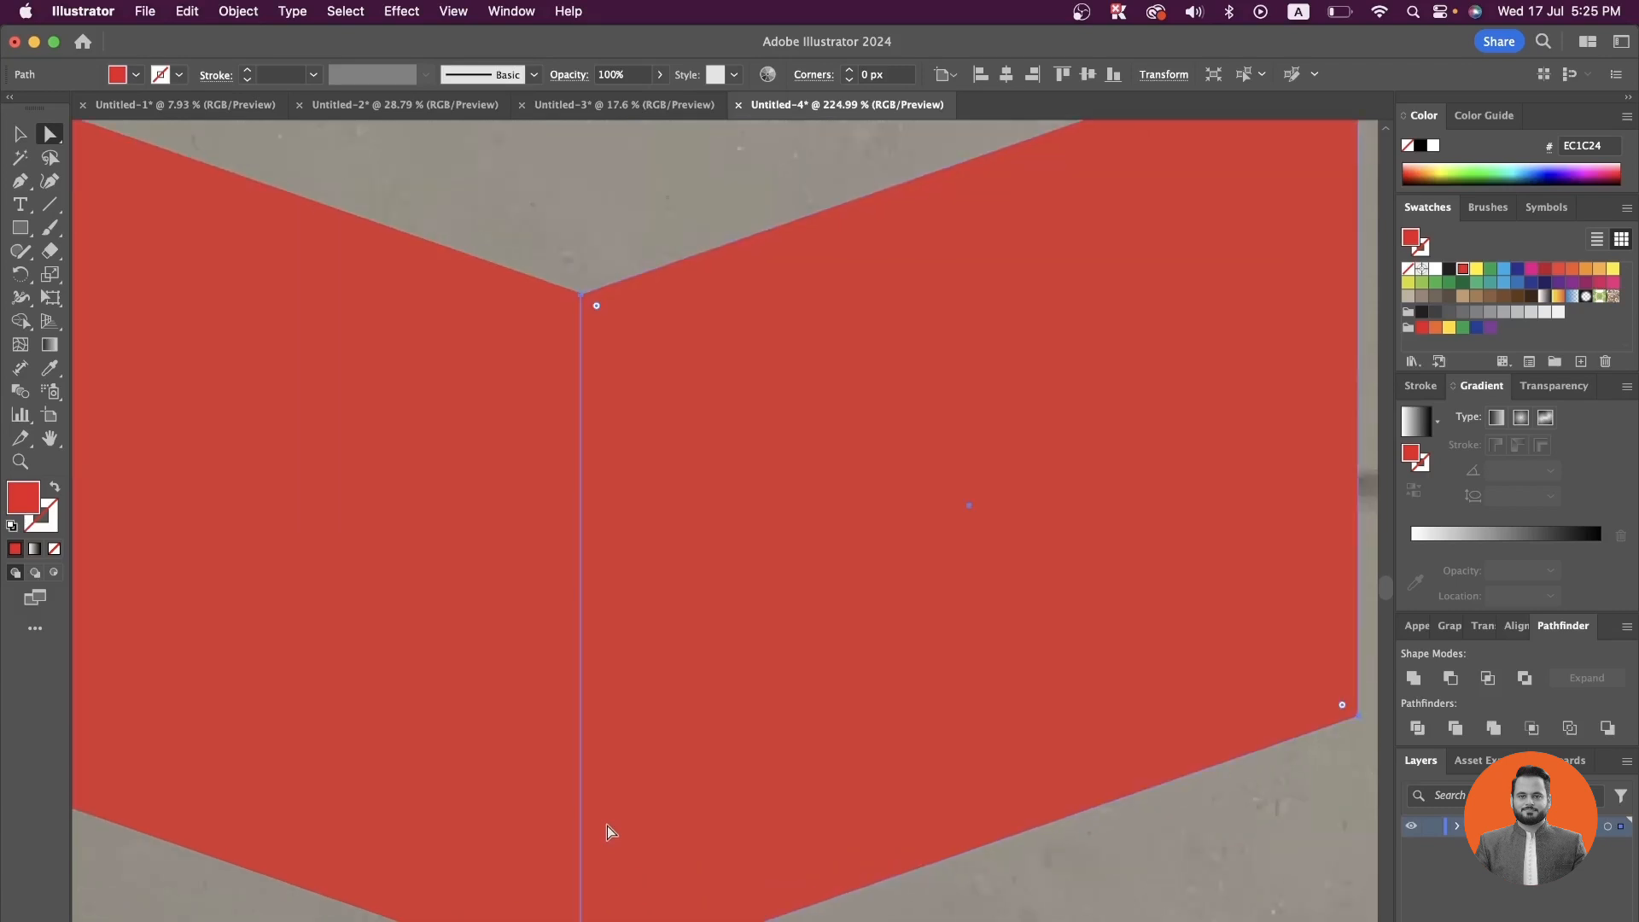
scroll(607, 826, up, 5)
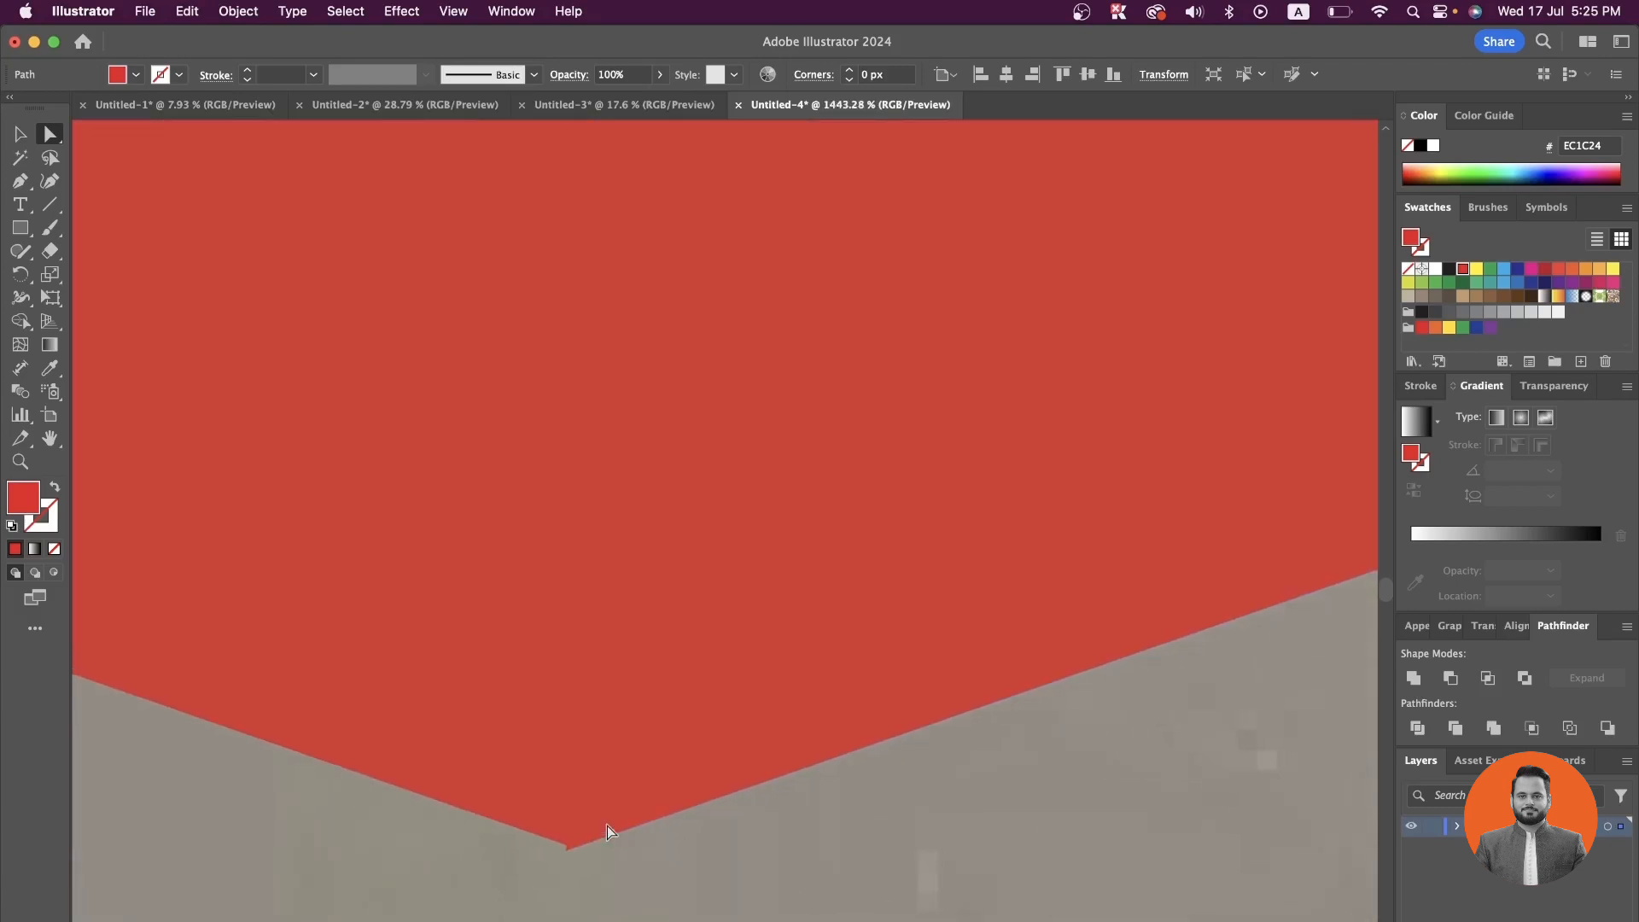
scroll(580, 821, up, 5)
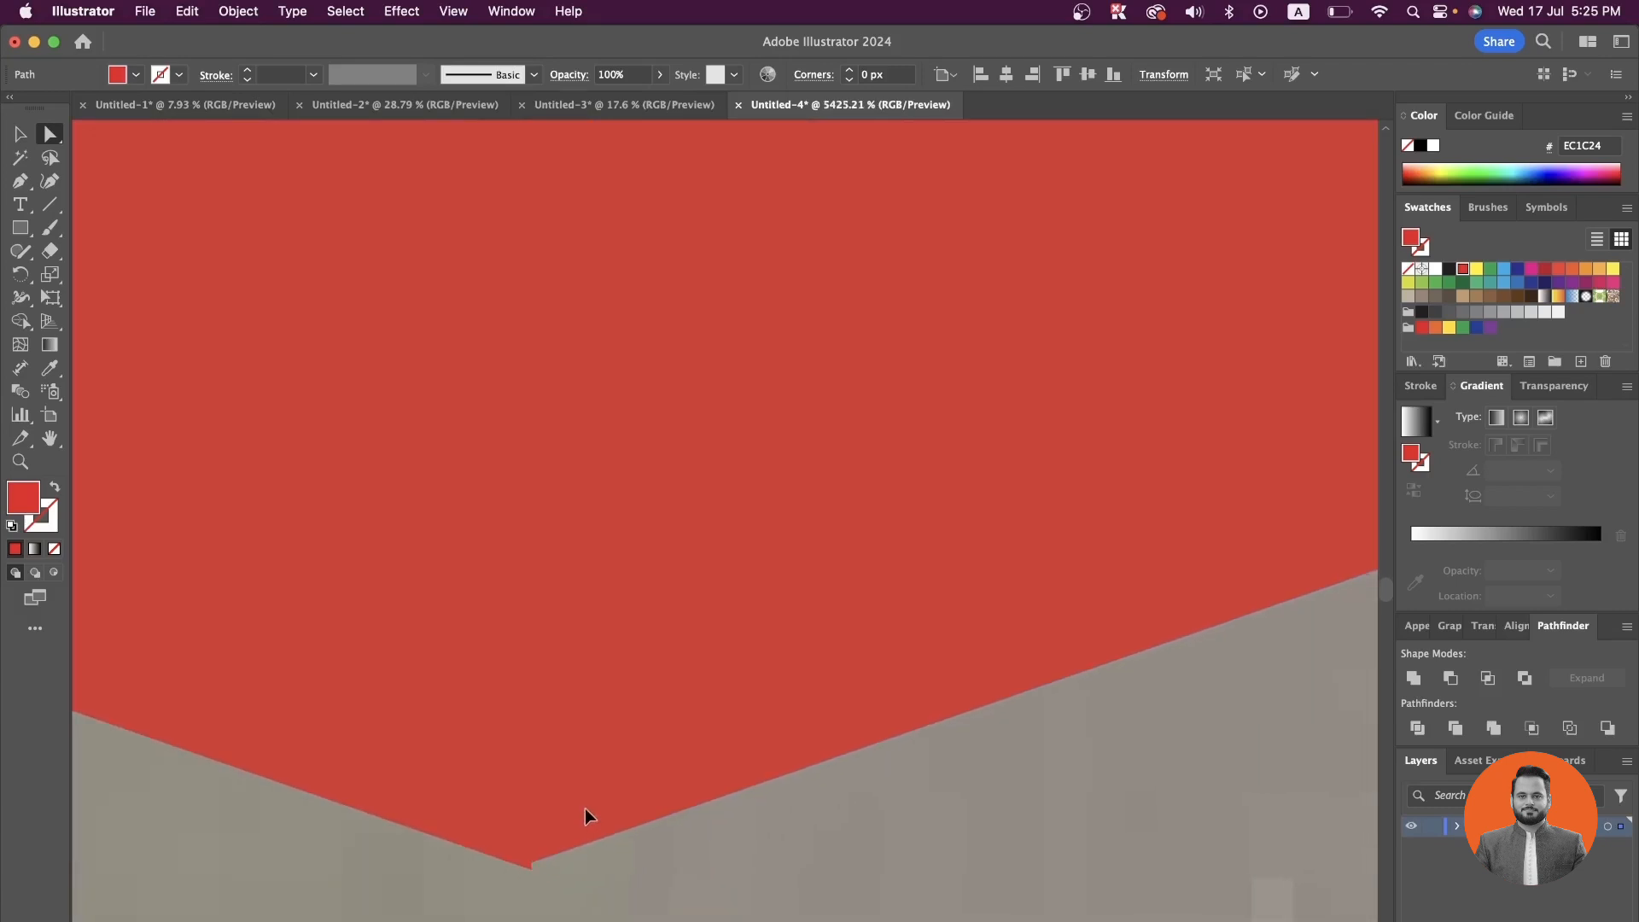
click(585, 821)
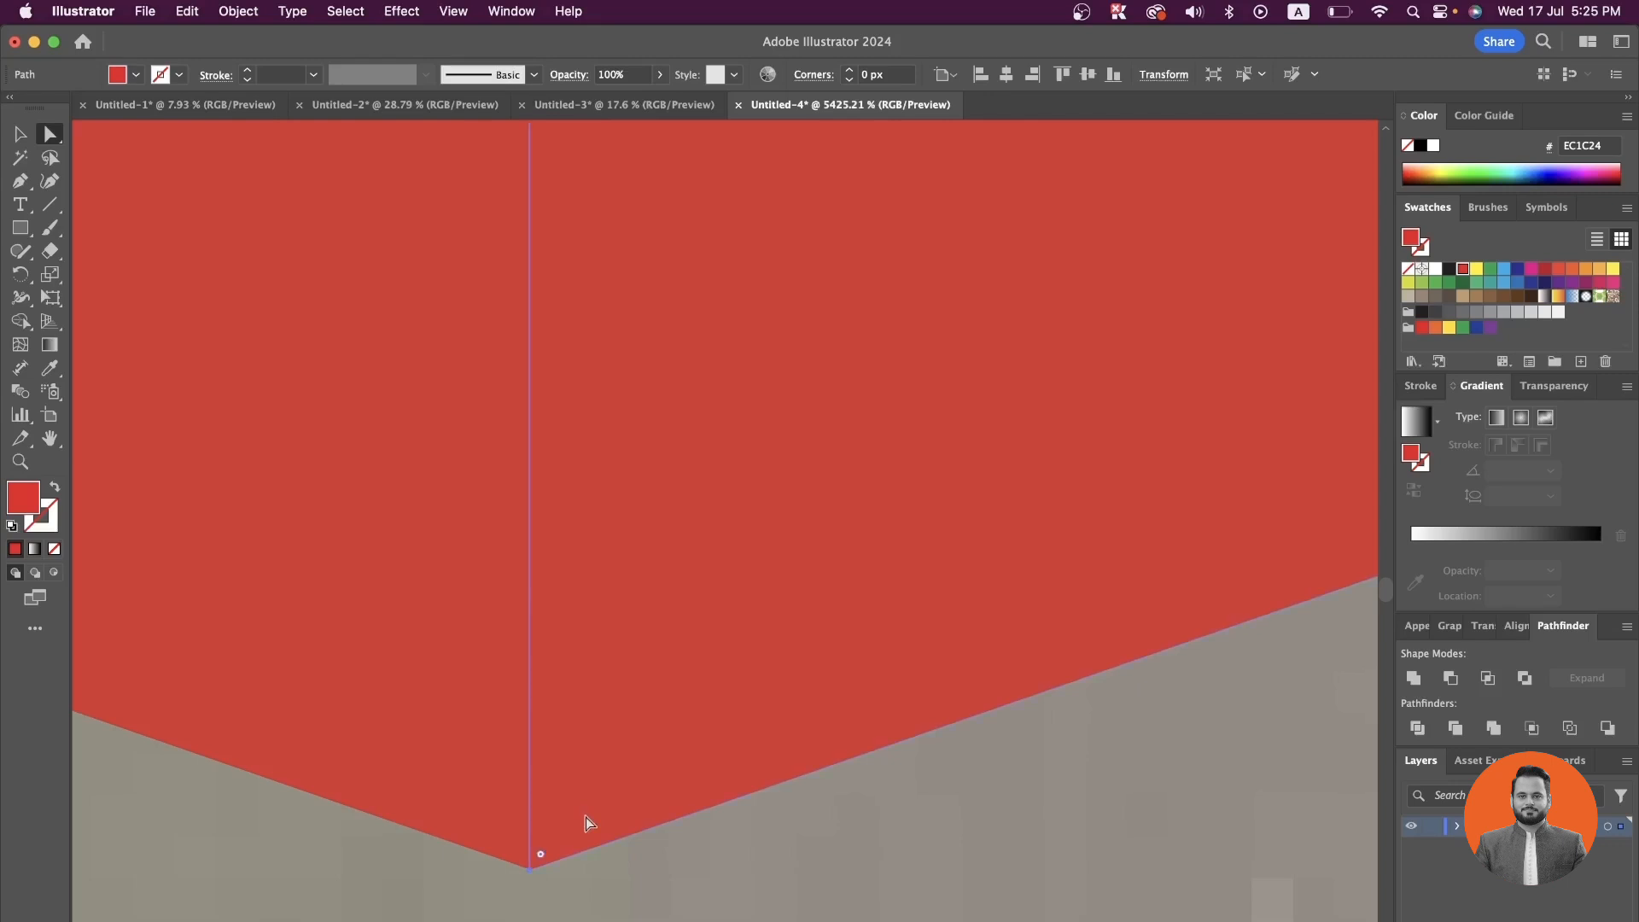
click(507, 791)
click(674, 853)
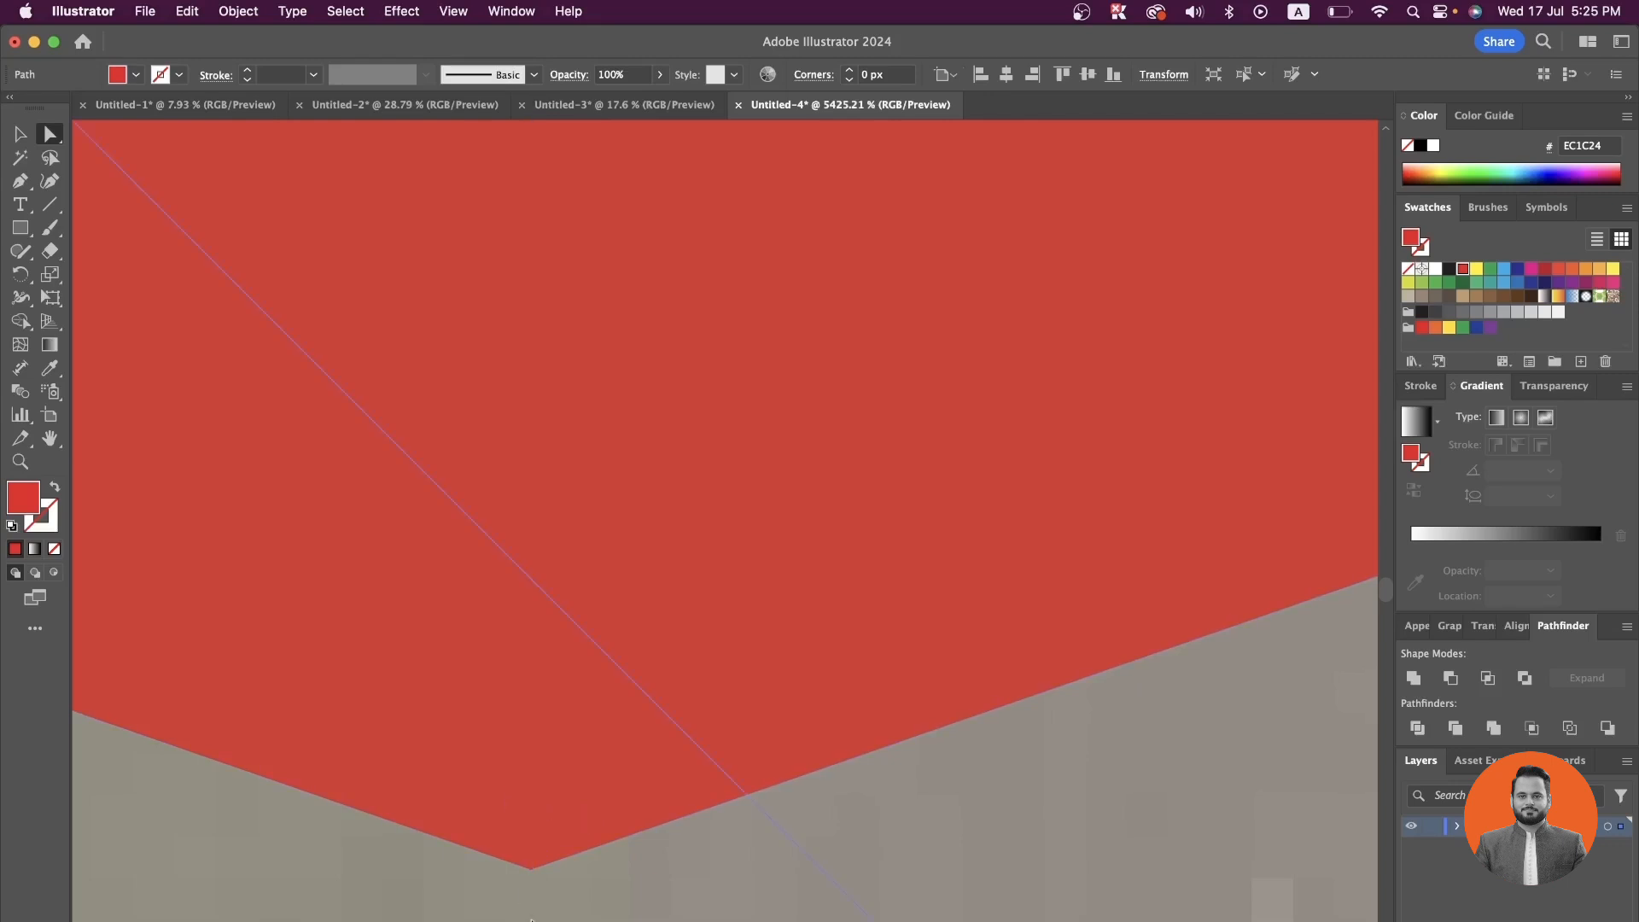
click(700, 715)
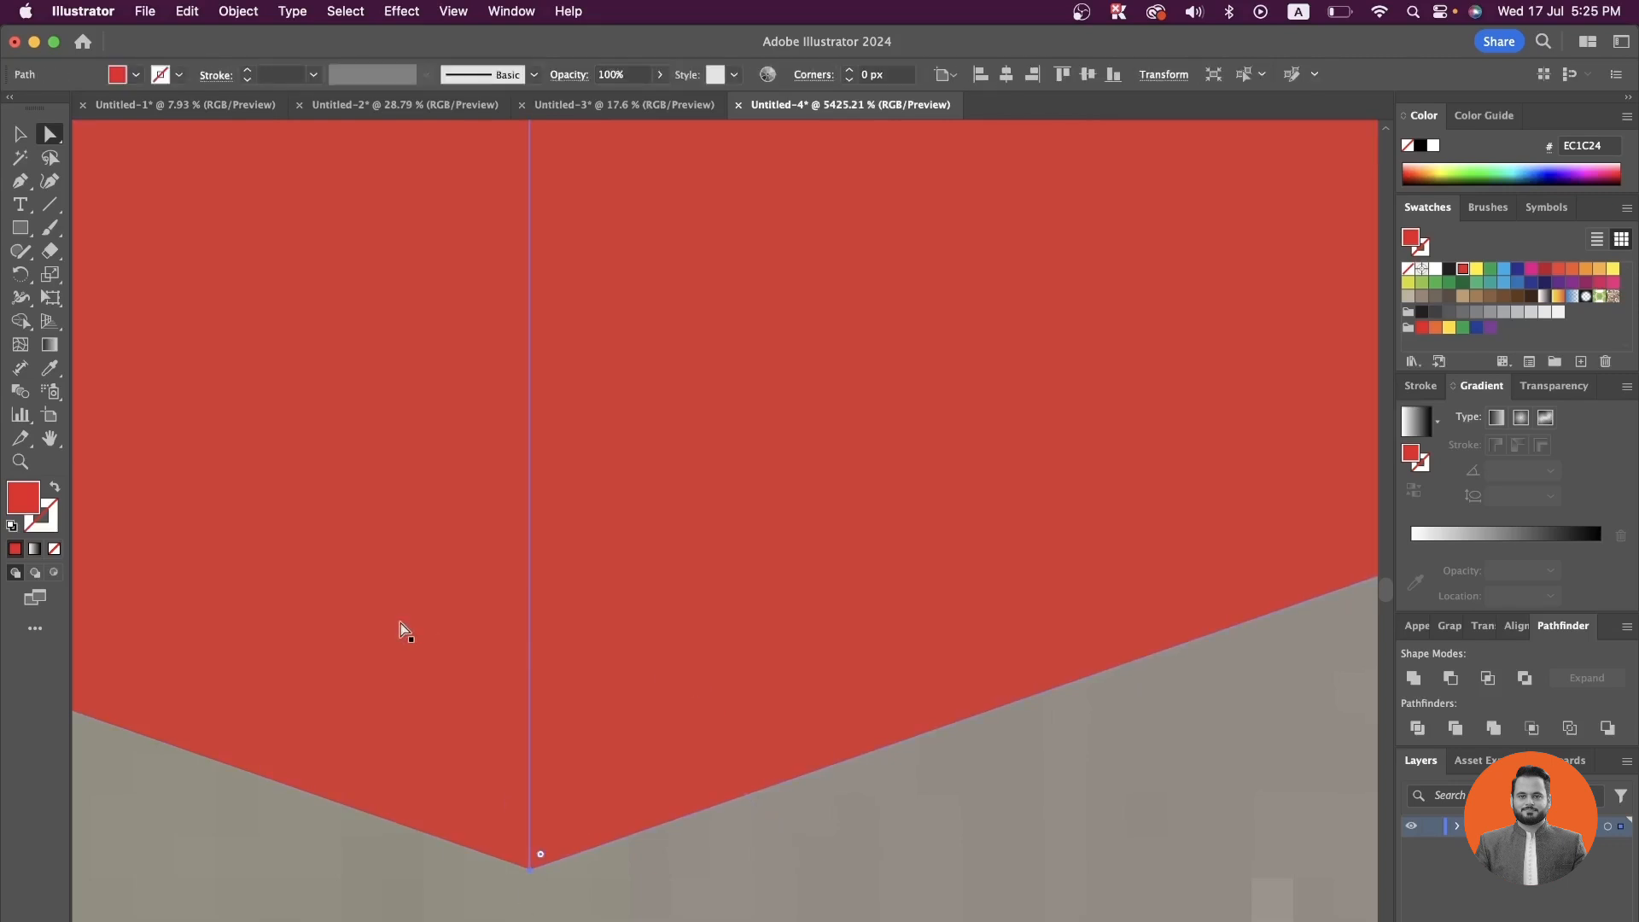
- Merge the two mirrored halves of the chevron with the Shape Builder tool
click(21, 321)
drag(566, 439, 633, 437)
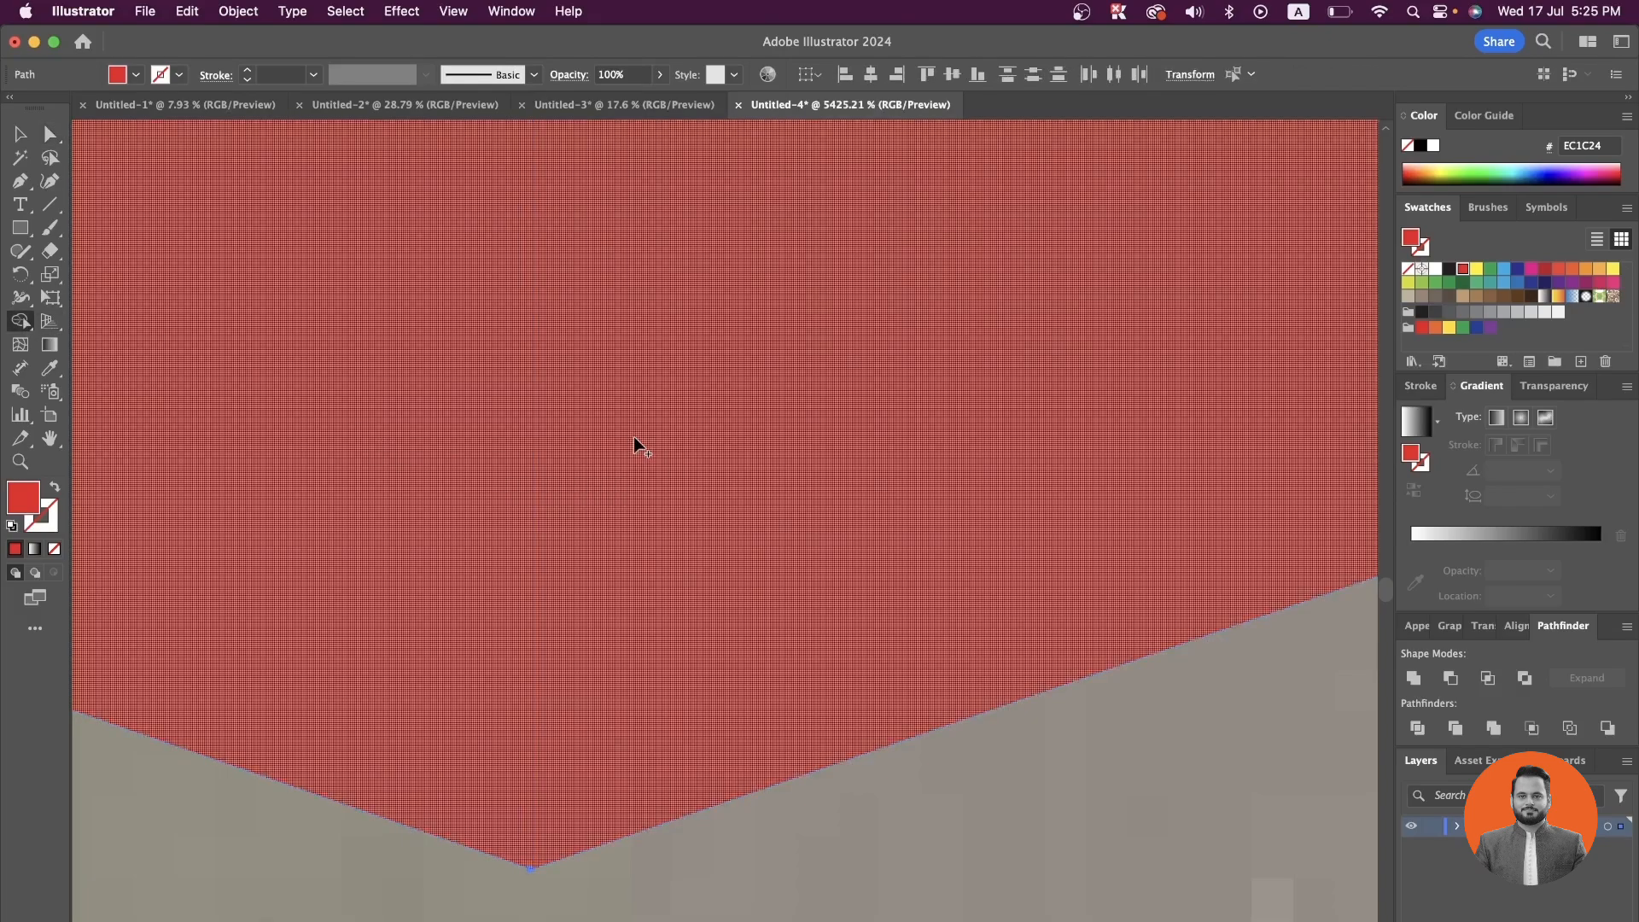
scroll(688, 379, down, 5)
scroll(727, 345, up, 3)
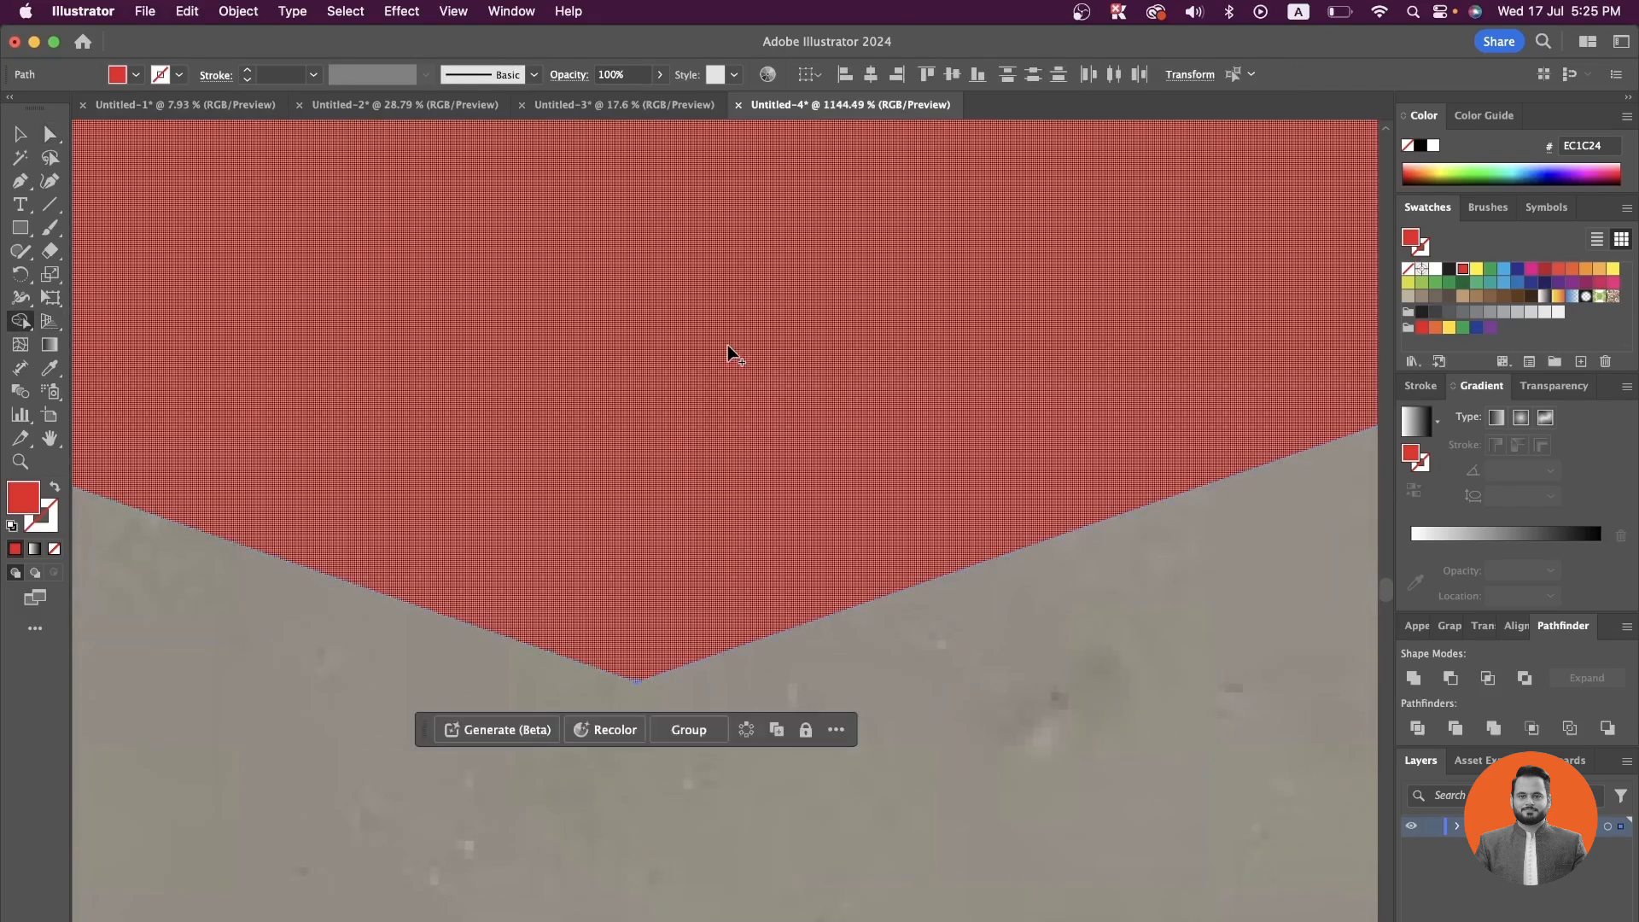
scroll(744, 335, down, 5)
scroll(744, 335, down, 4)
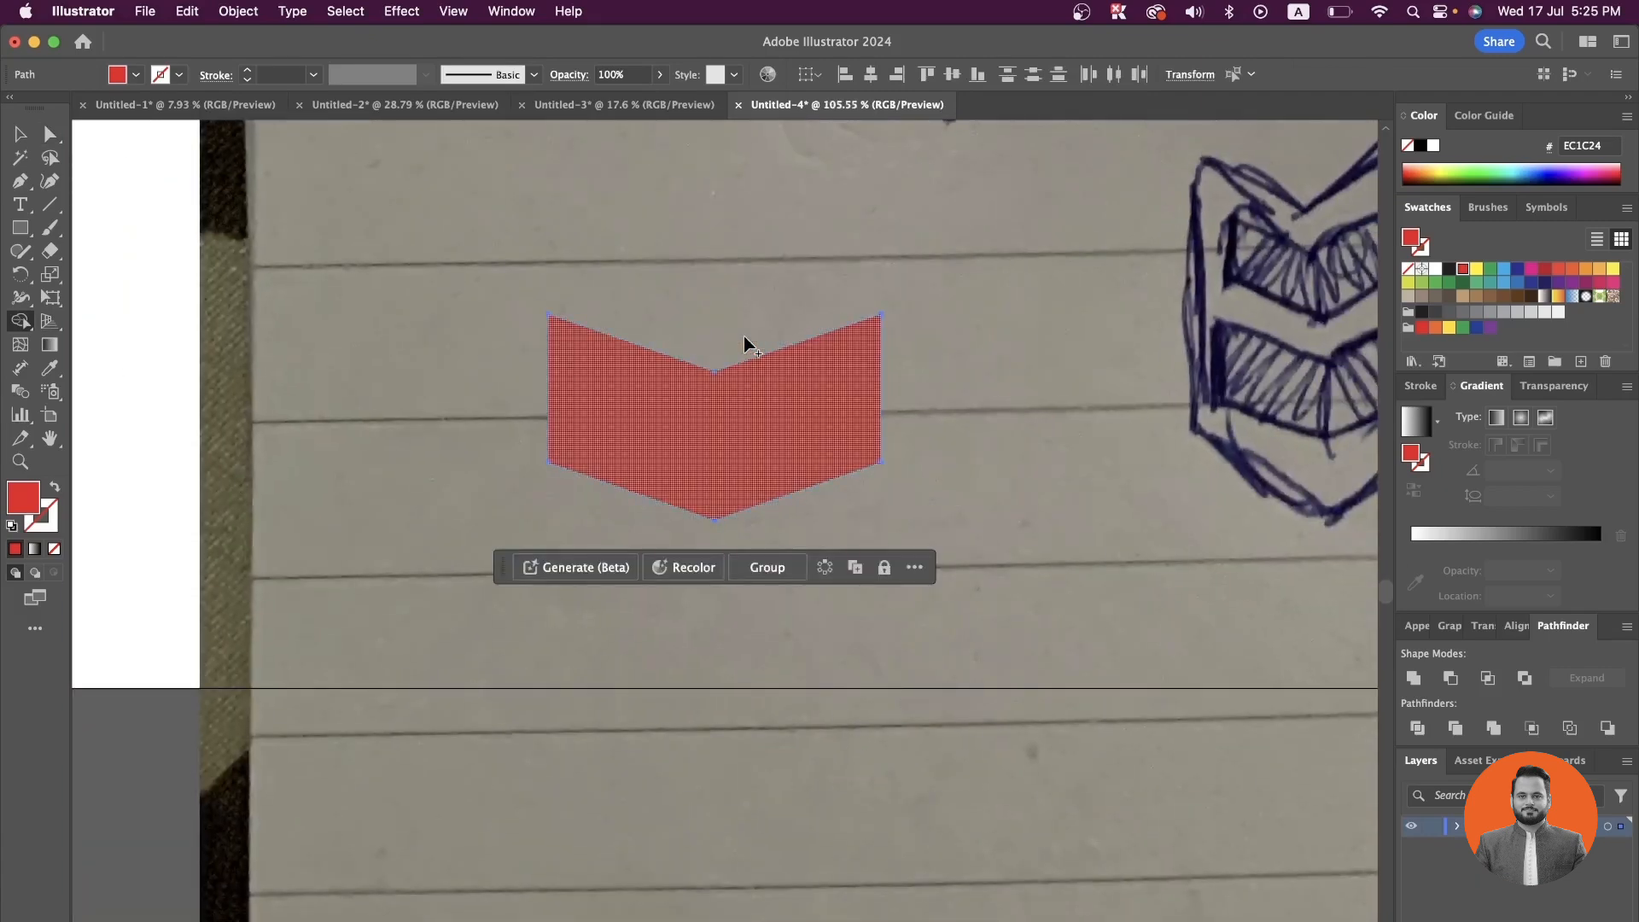
scroll(745, 335, down, 2)
click(23, 130)
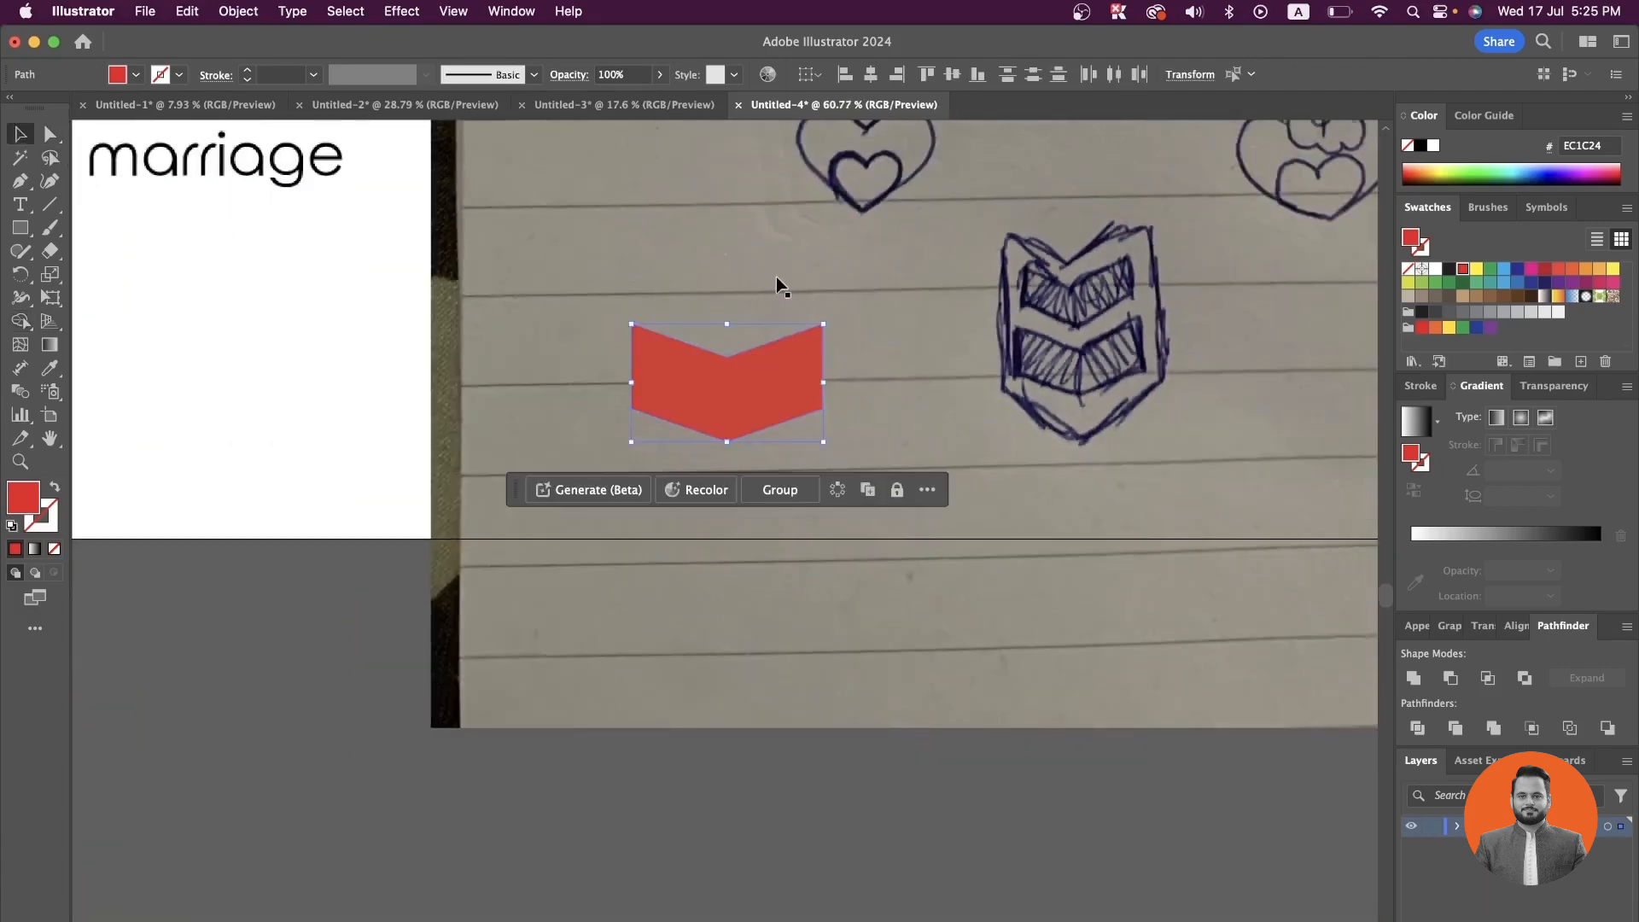
- Move the red chevron straight up and try duplicating it directly below
scroll(776, 277, up, 2)
drag(697, 349, 697, 351)
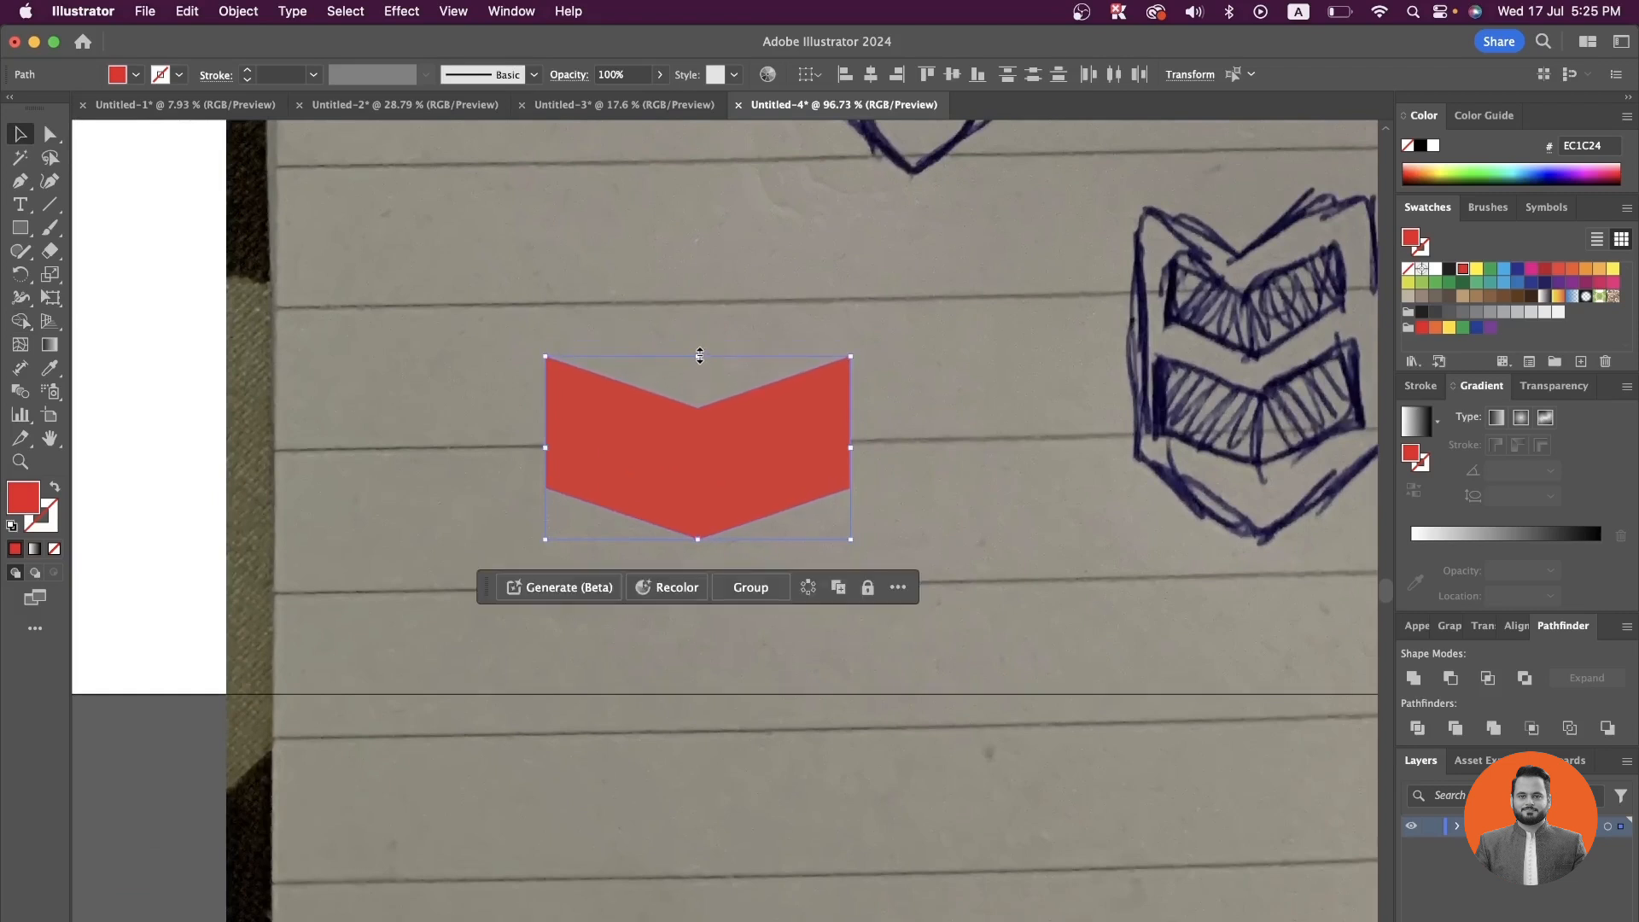
drag(711, 437, 711, 269)
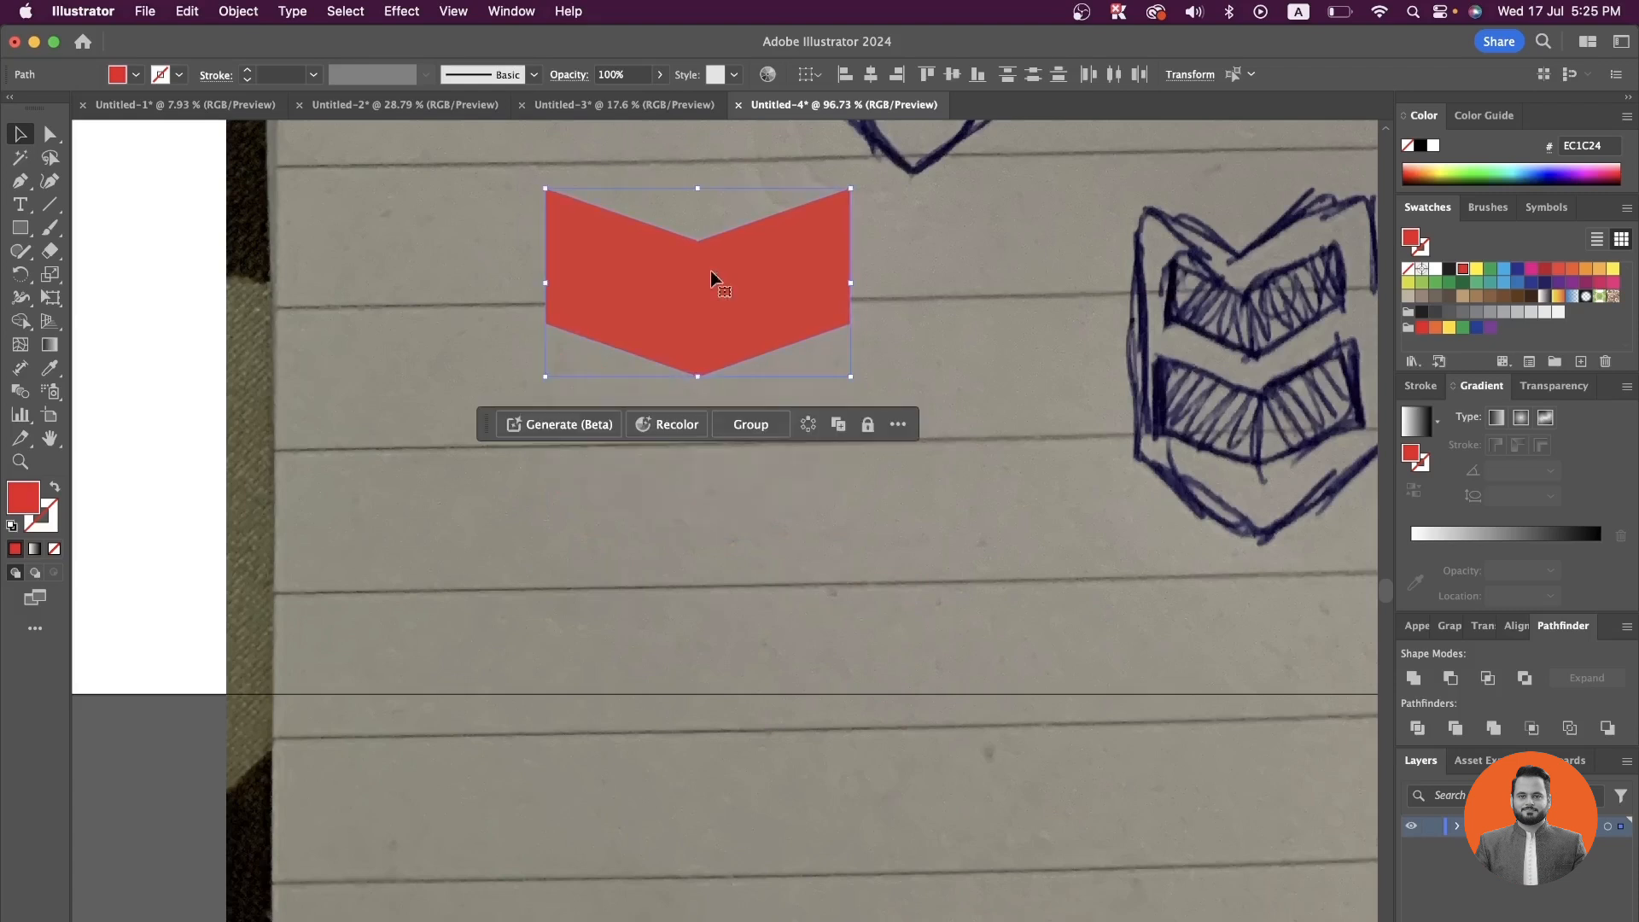
drag(710, 270, 716, 431)
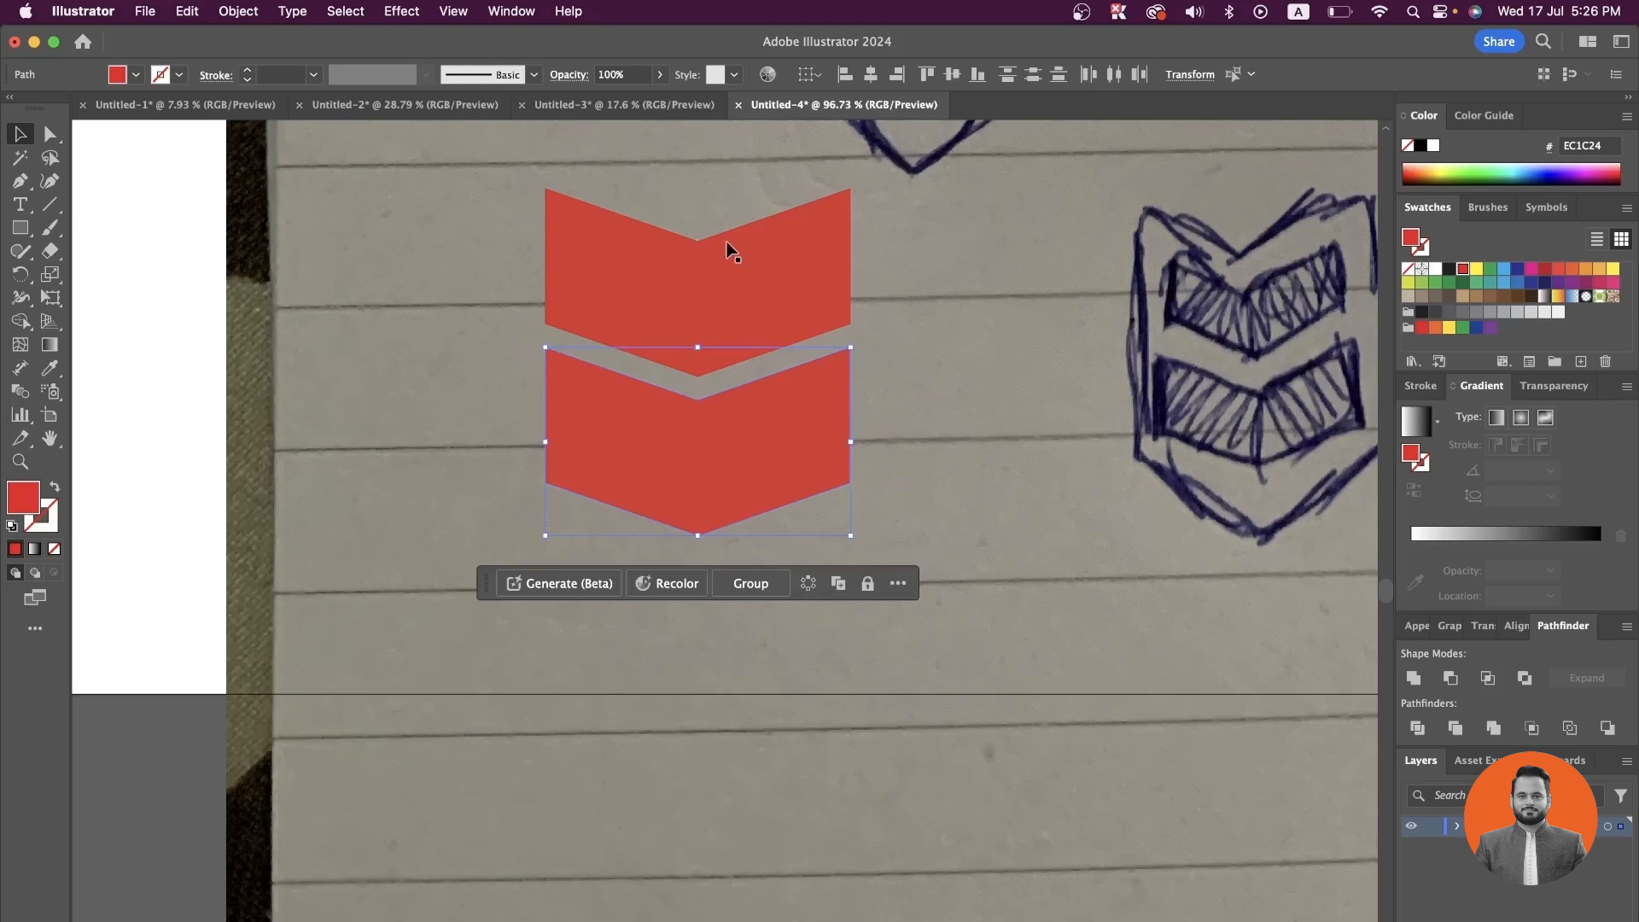
key(super+z)
- Examine the chevron's upper notch at high magnification to check how the two halves meet
scroll(730, 249, up, 6)
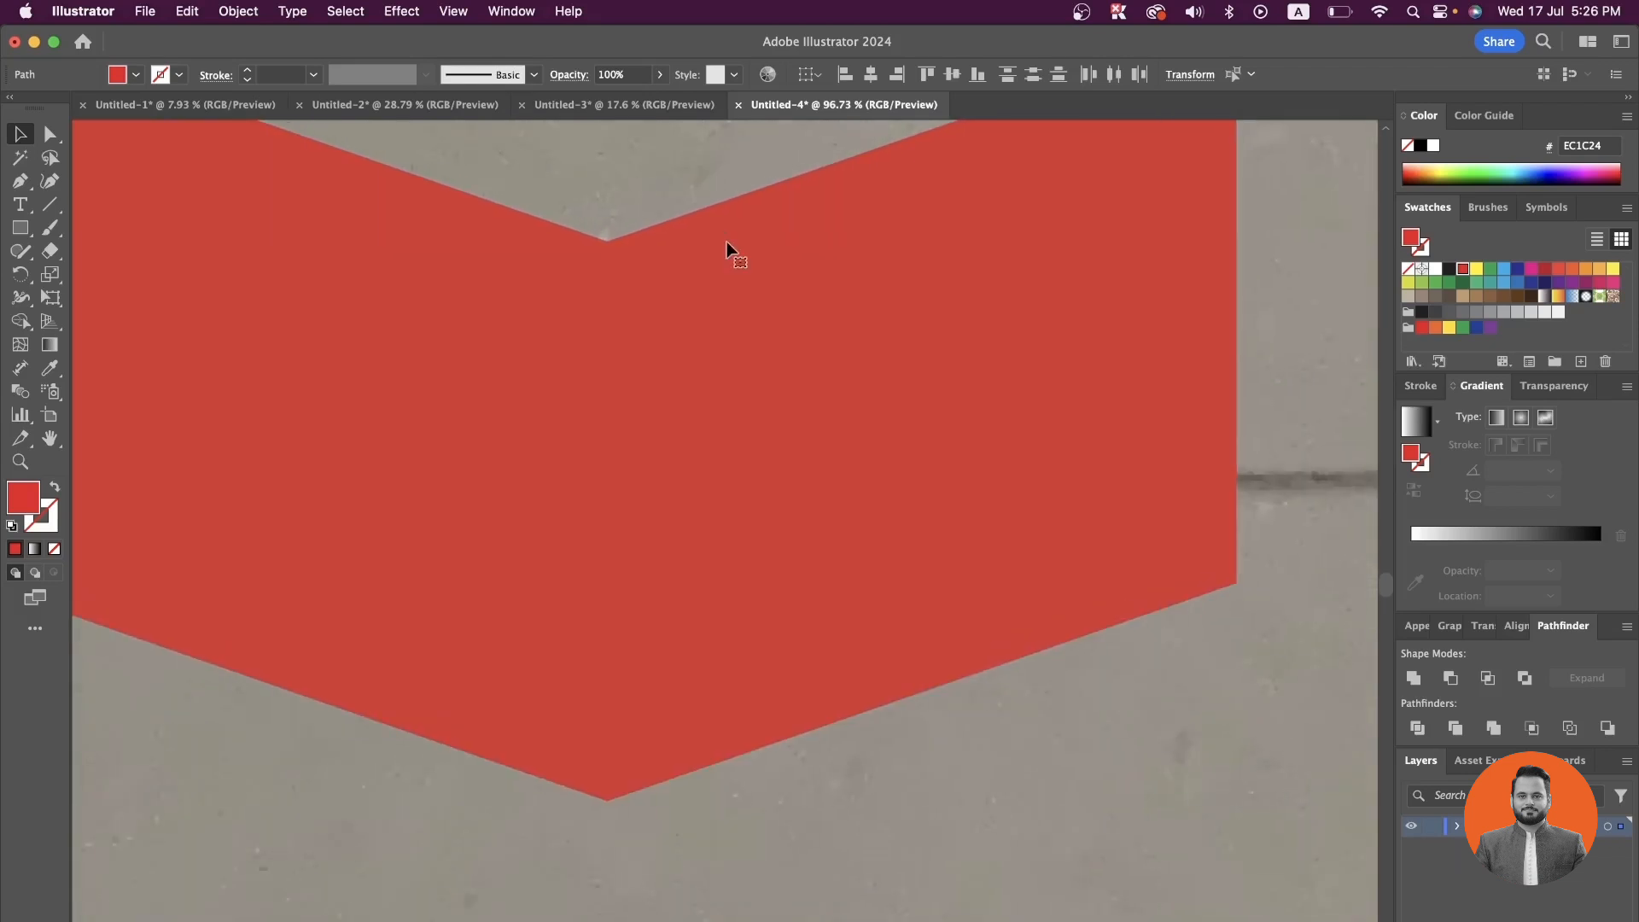
scroll(498, 228, up, 10)
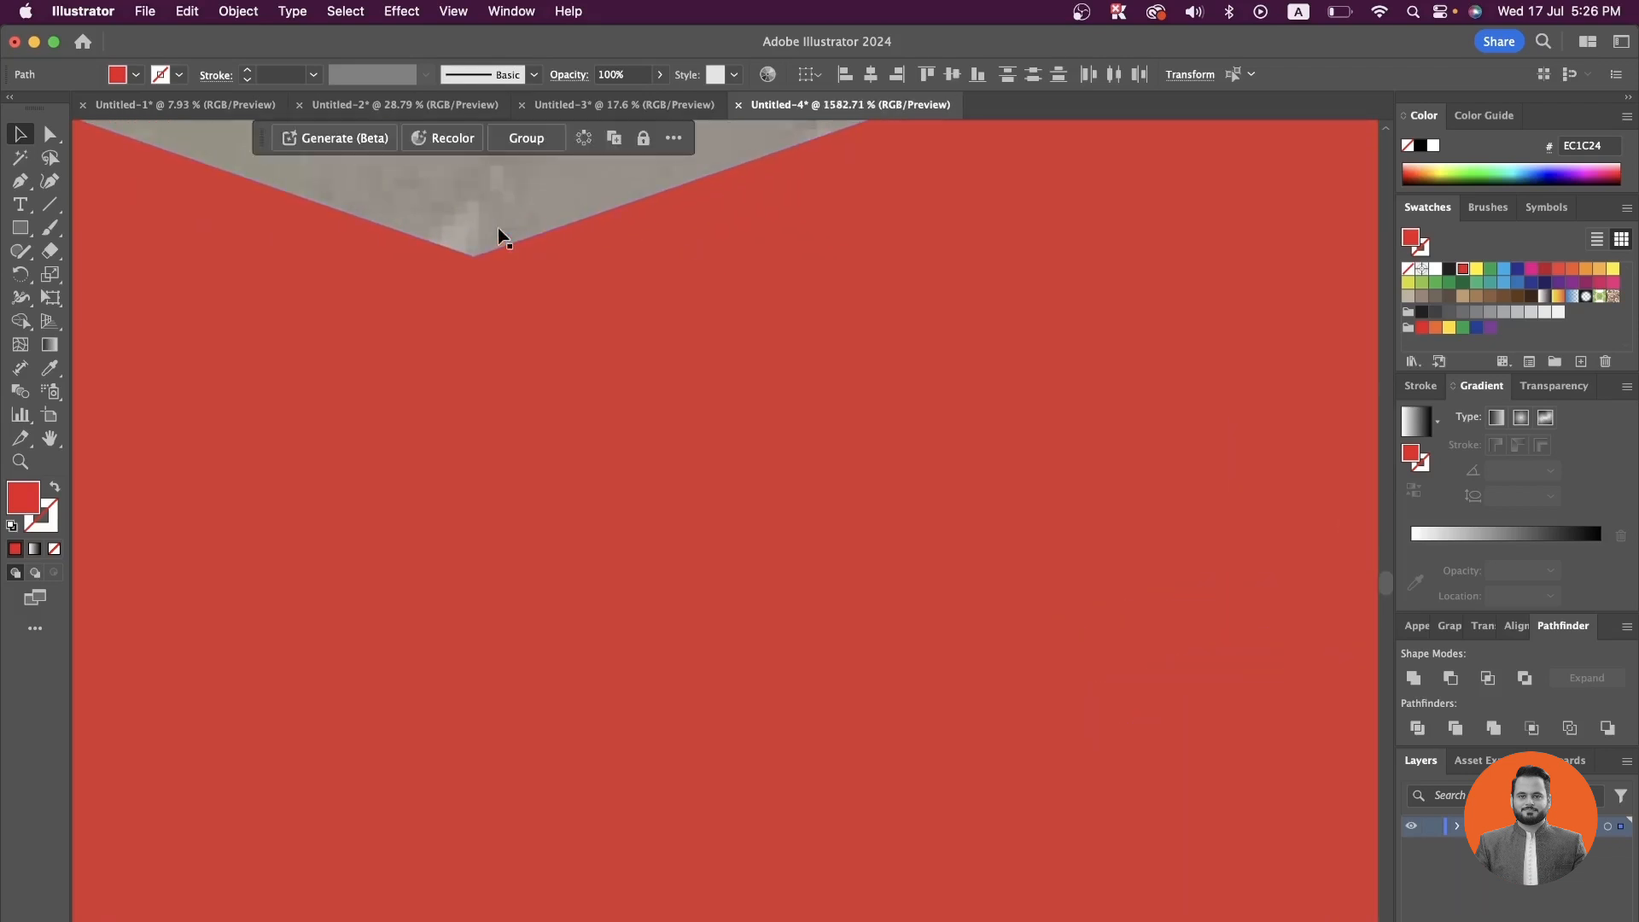
scroll(498, 228, up, 4)
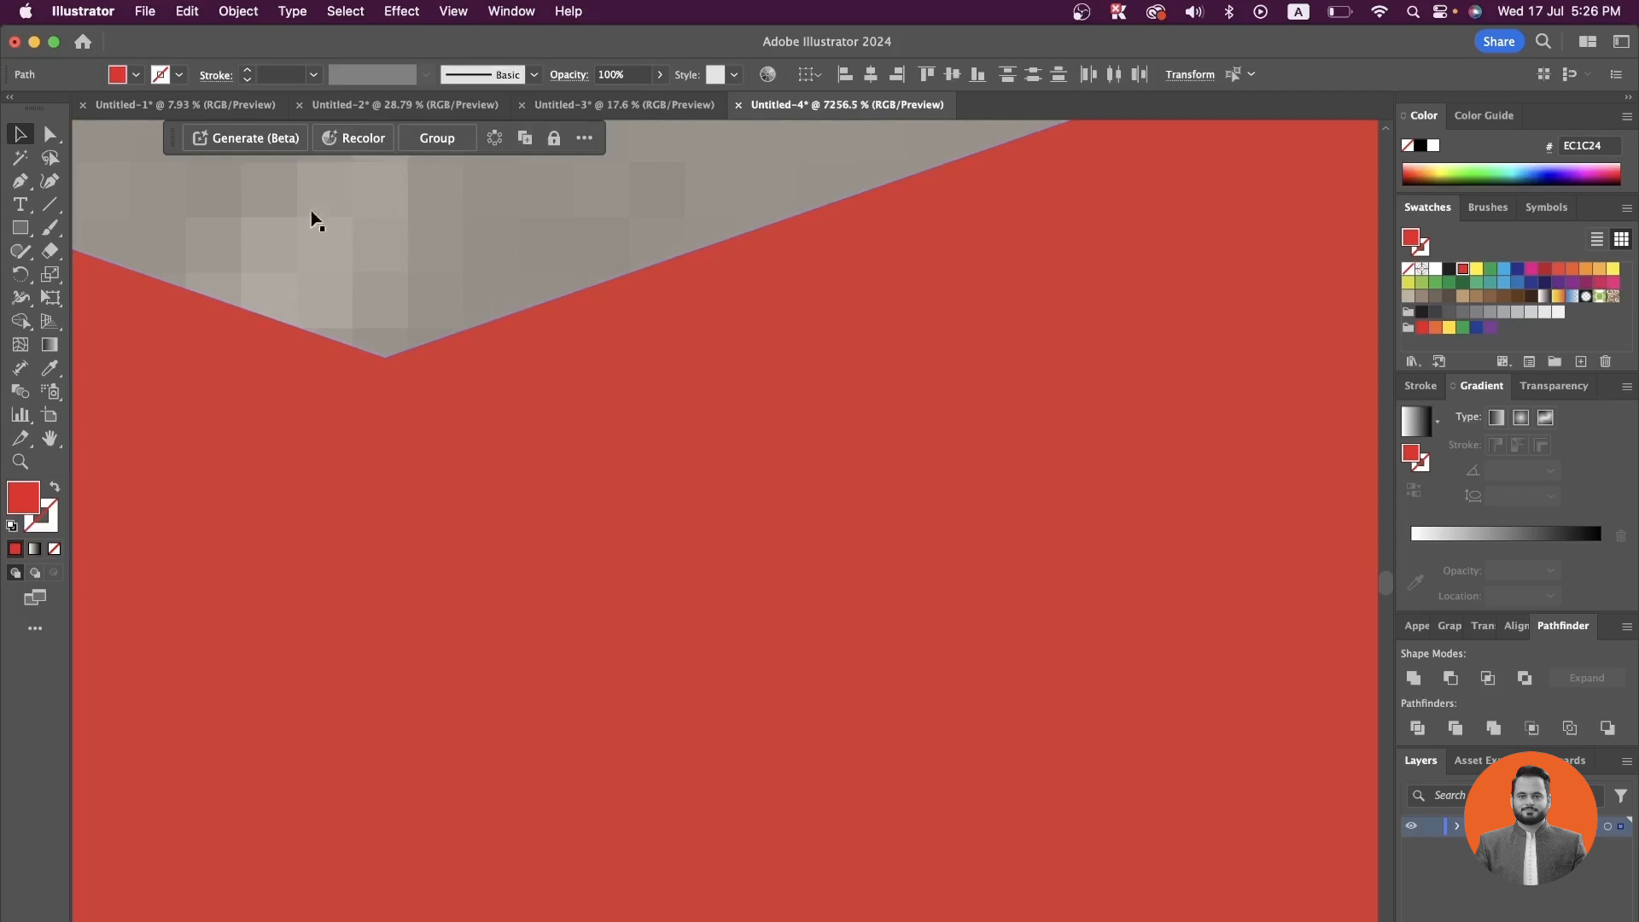
click(49, 137)
scroll(321, 292, up, 5)
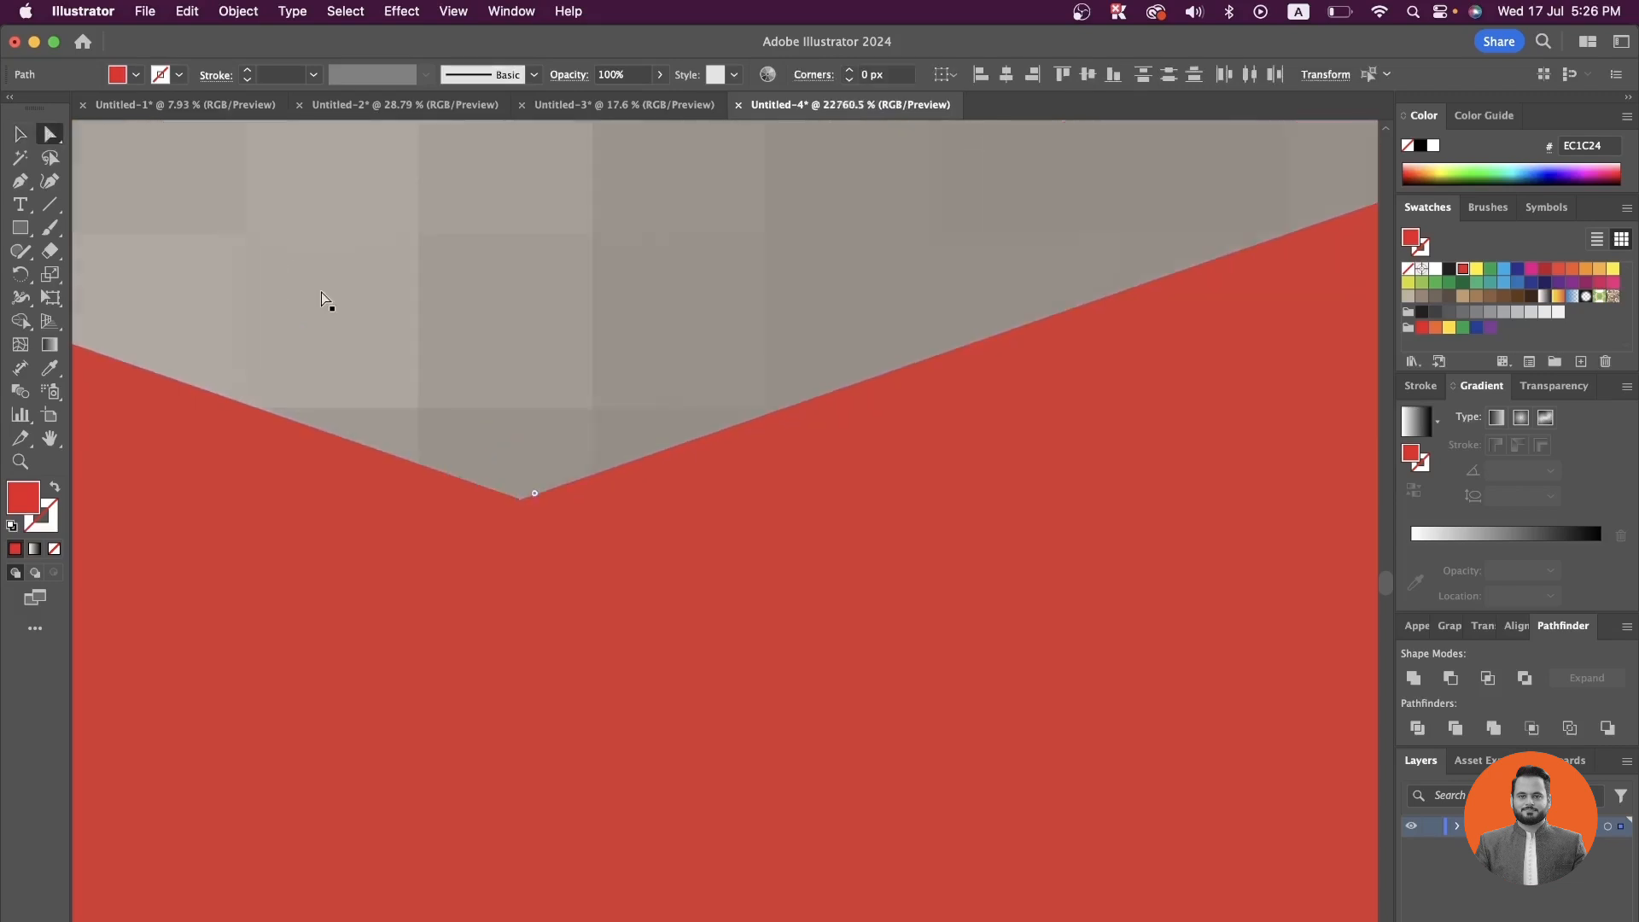
scroll(321, 292, down, 8)
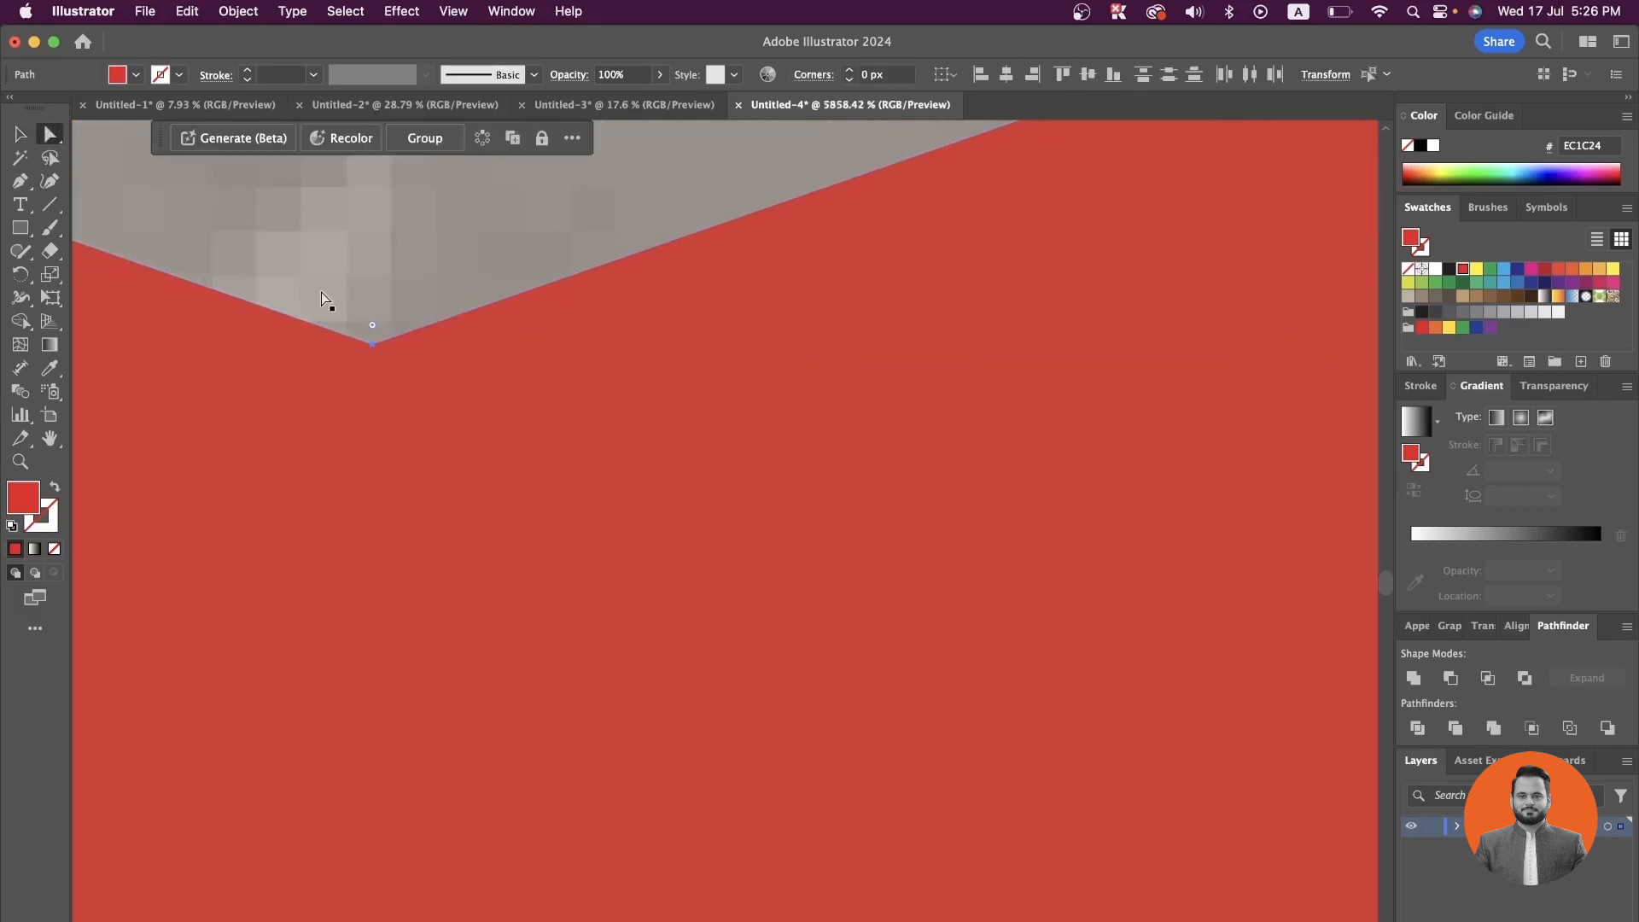
scroll(321, 292, down, 10)
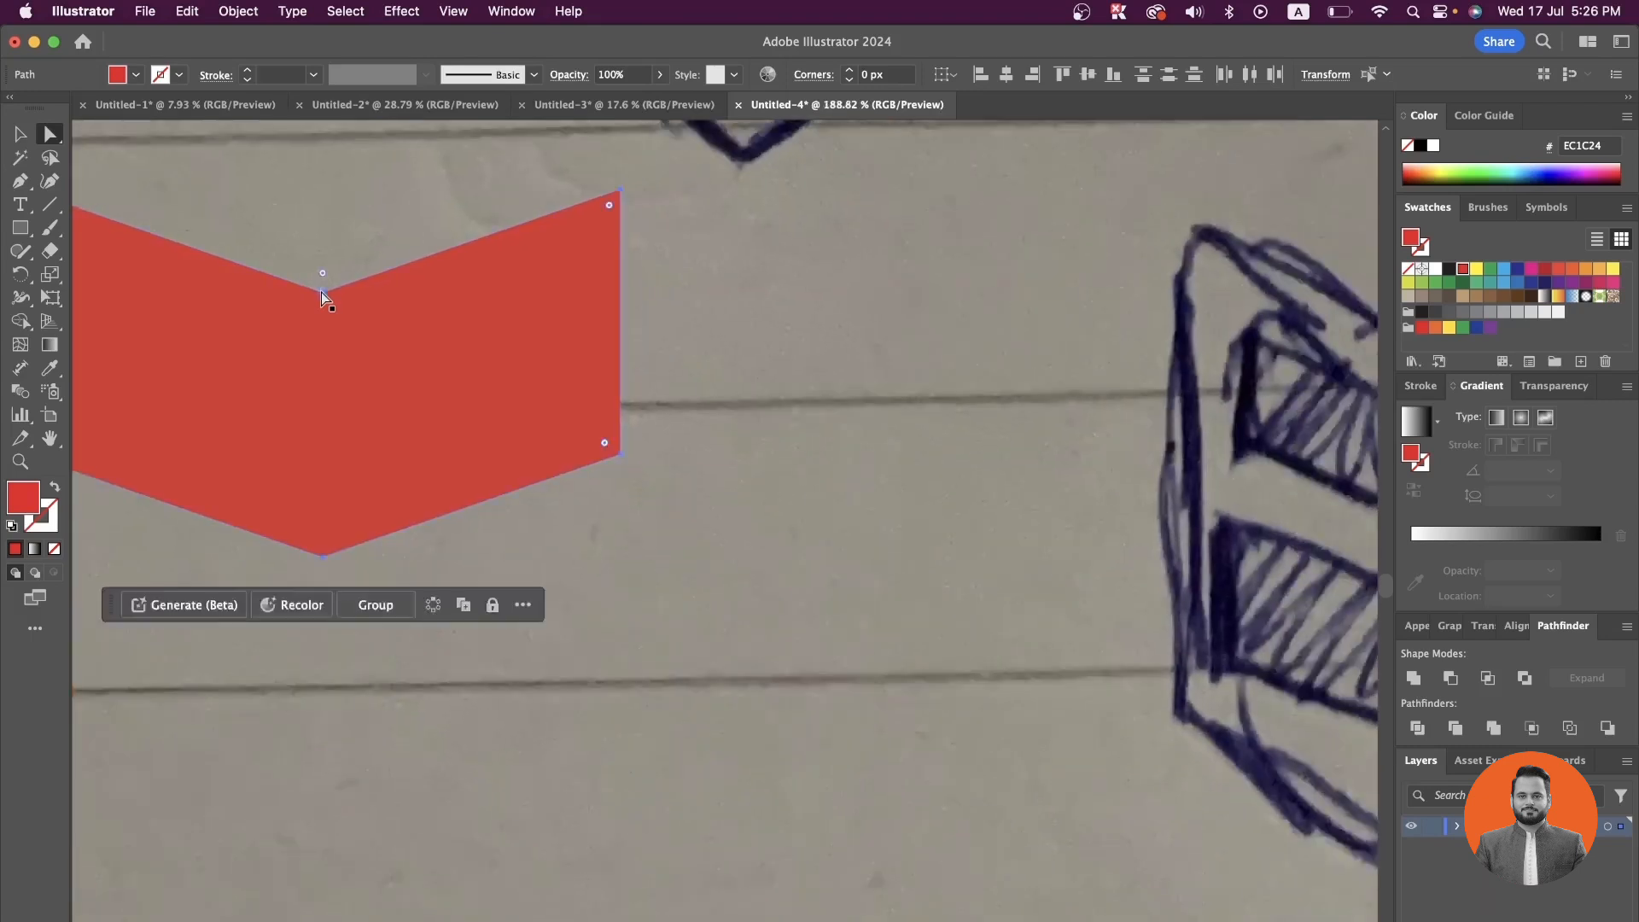
scroll(321, 292, down, 4)
- Reposition the red chevron beside the shield sketch and place a duplicate directly below it with a small gap
click(339, 343)
drag(338, 334, 399, 438)
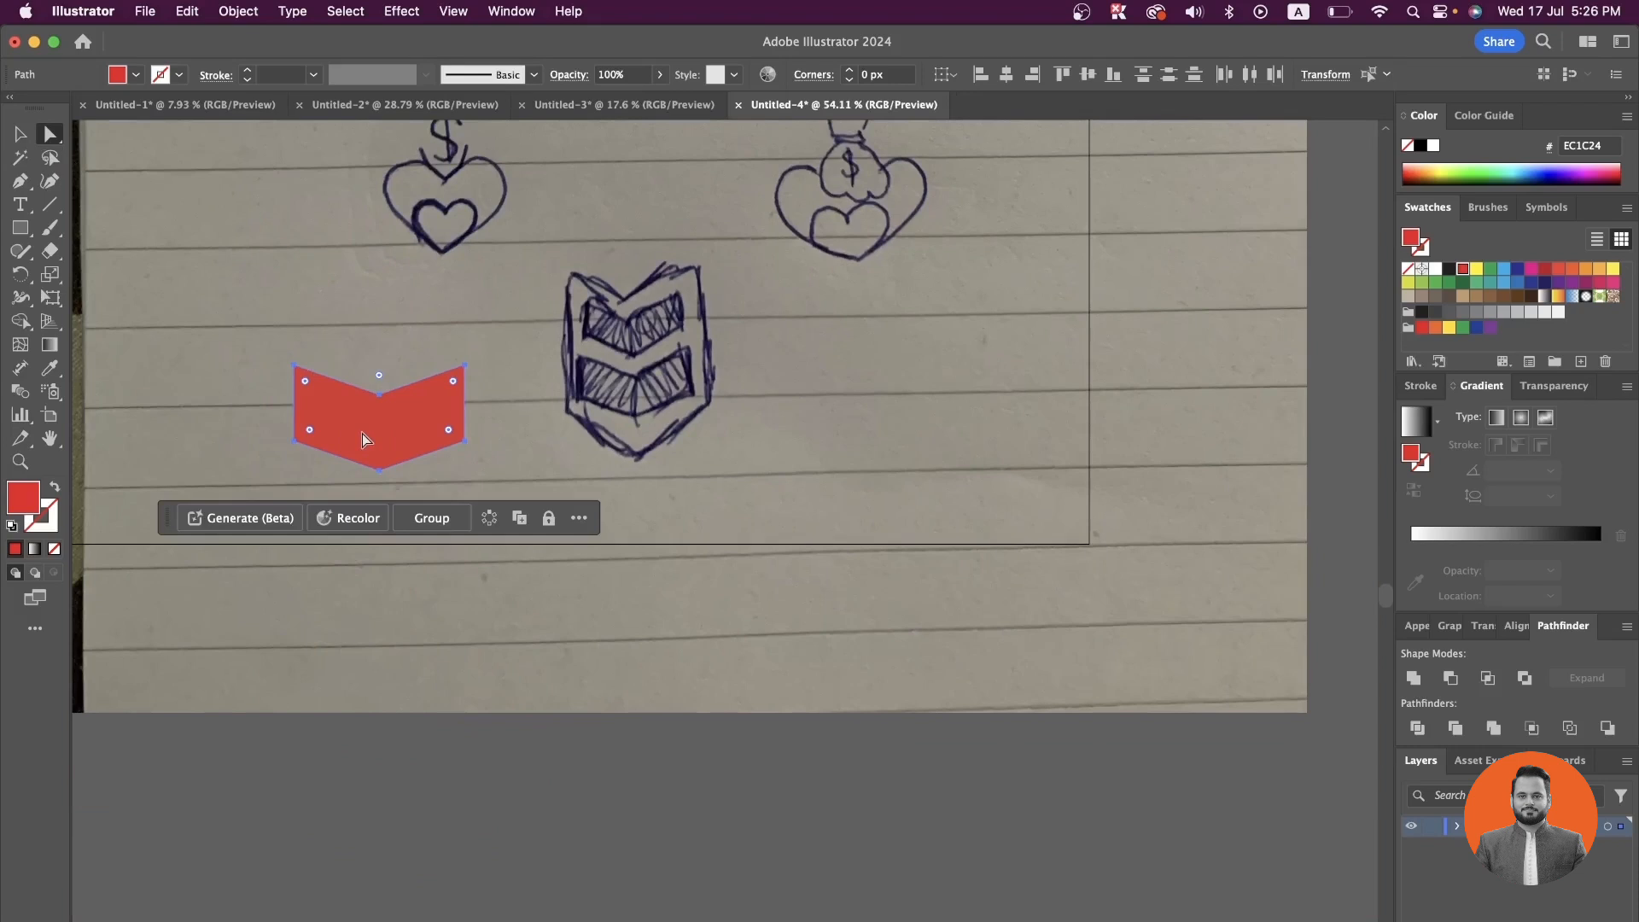
key(alt)
drag(358, 429, 362, 524)
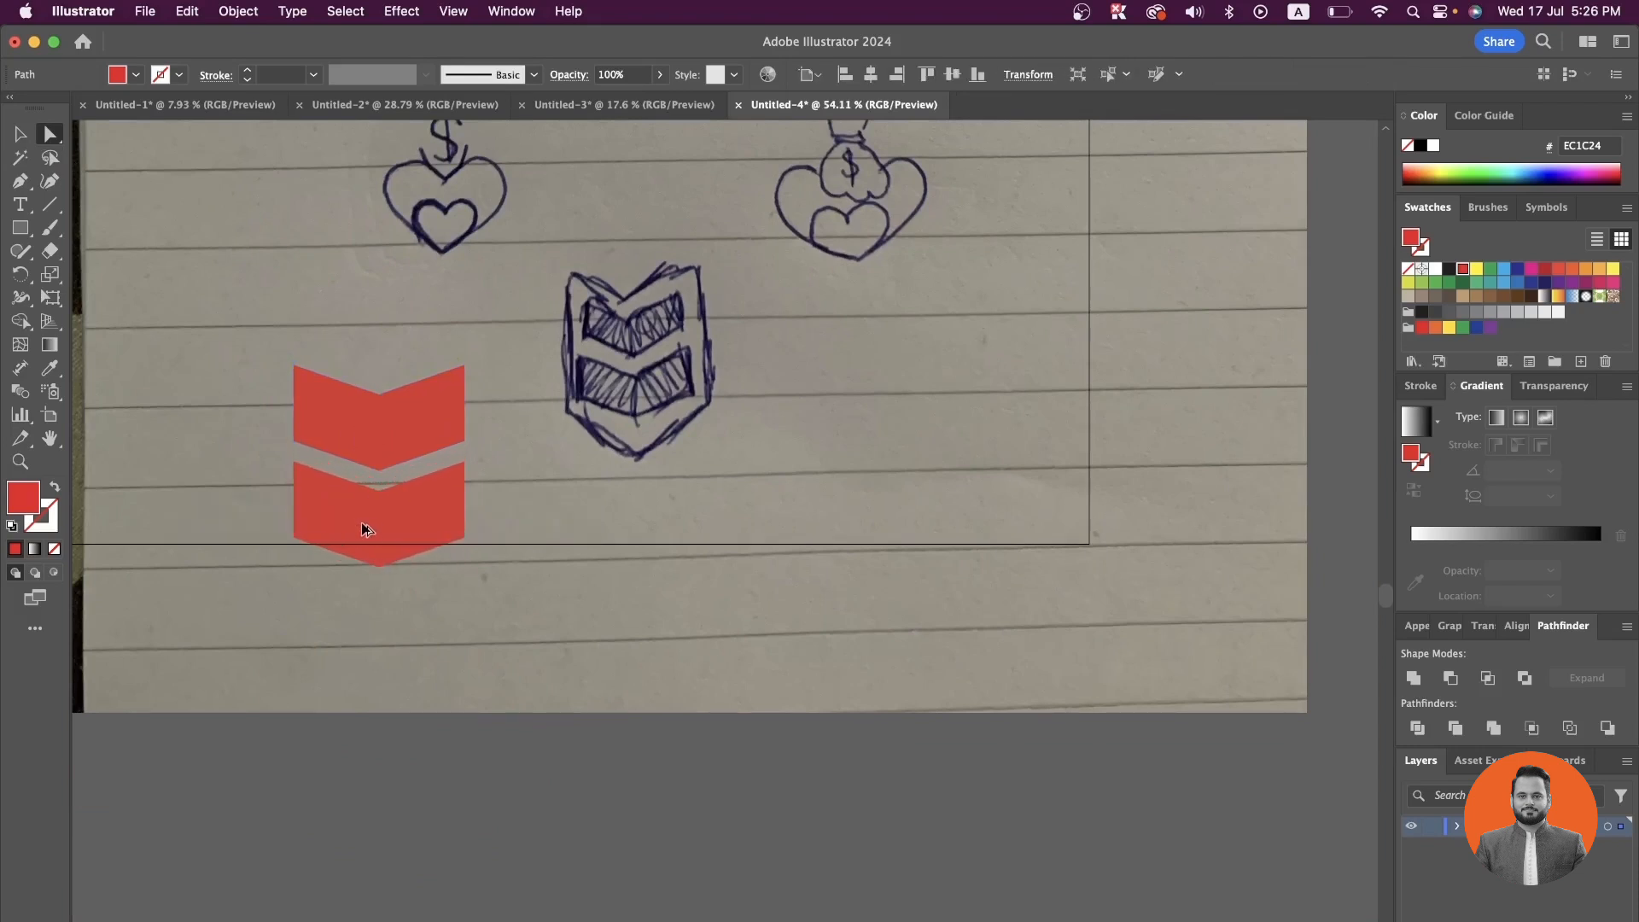
- Offset the lower red chevron's path outward by 19 px with miter joins
click(253, 12)
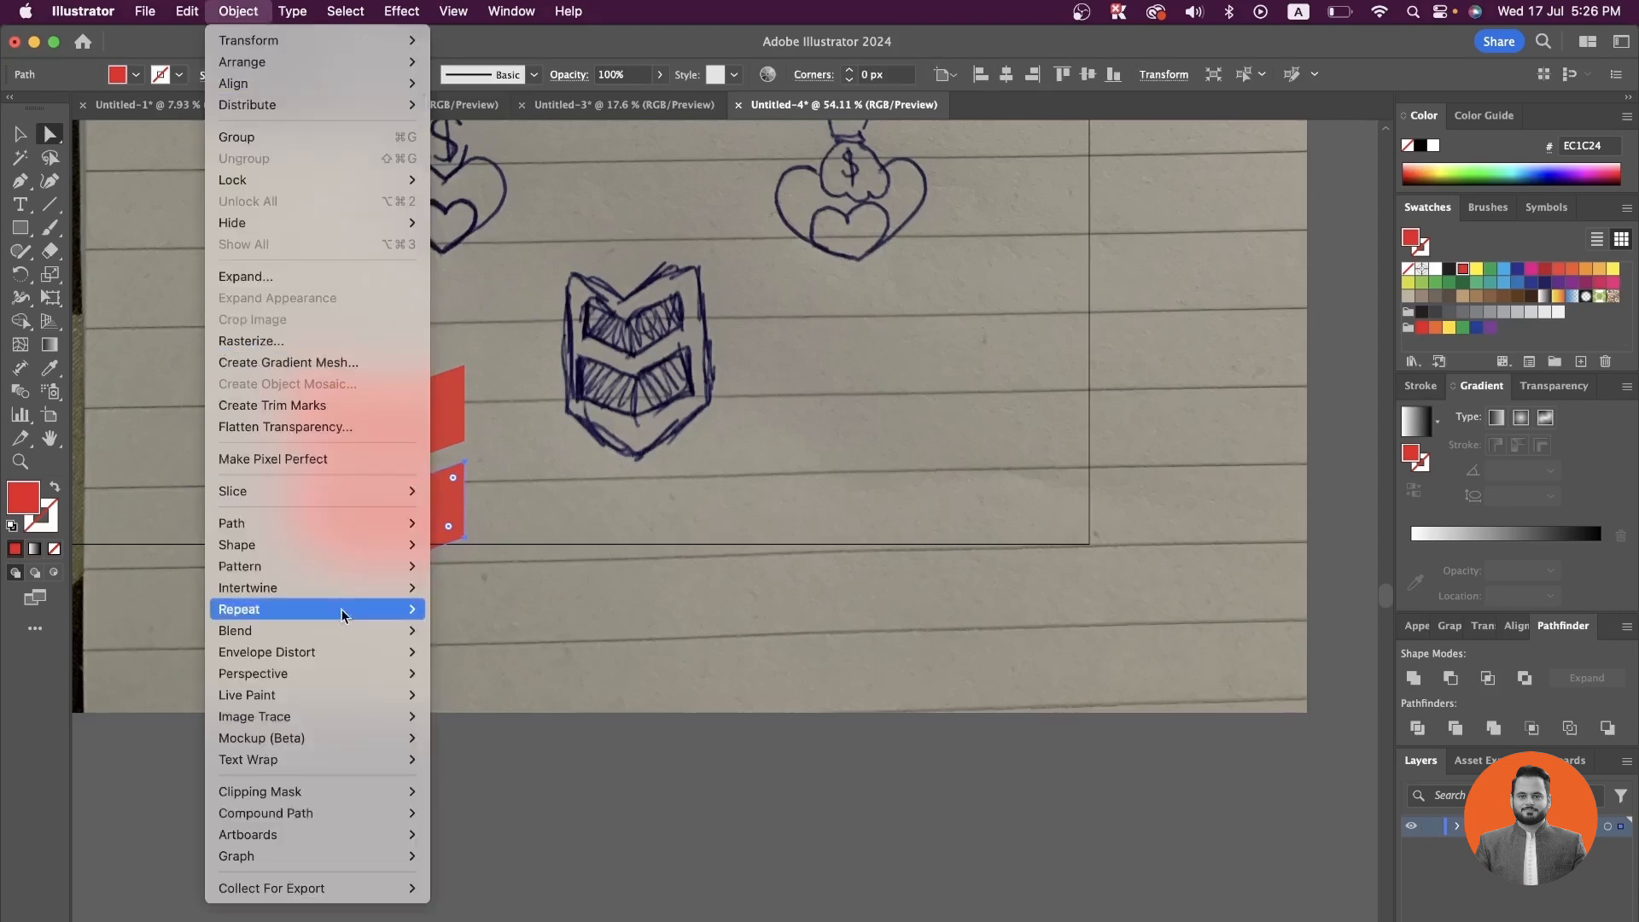
mouse_move(365, 530)
click(470, 597)
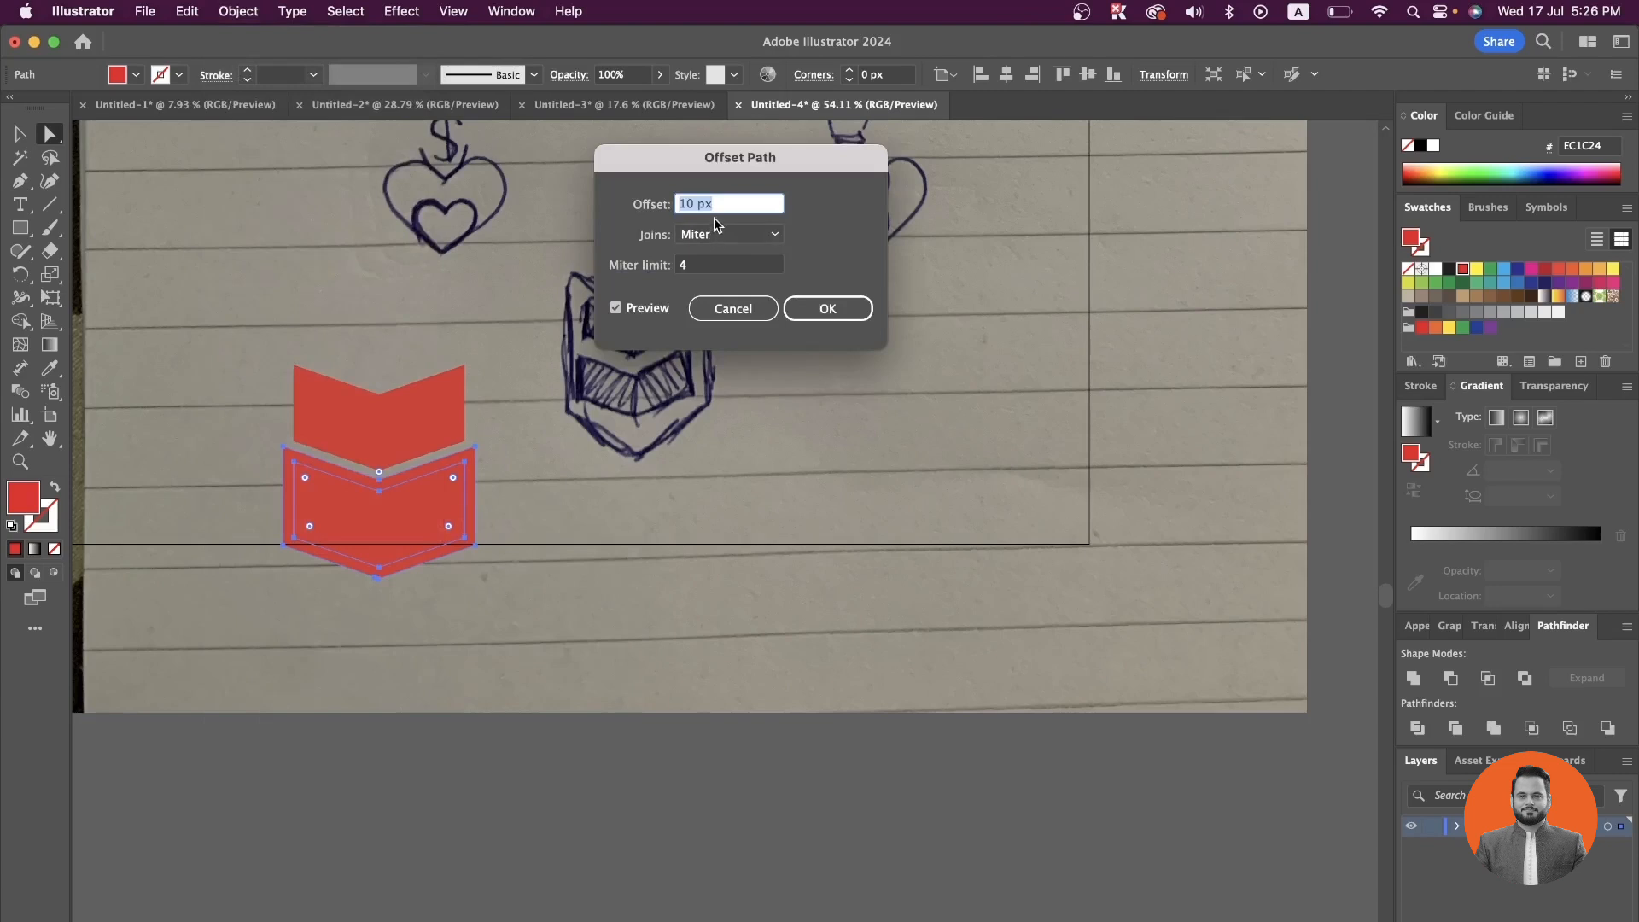
key(Up)
key(Up)
key(Up)
key(Up)
key(Up)
key(Up)
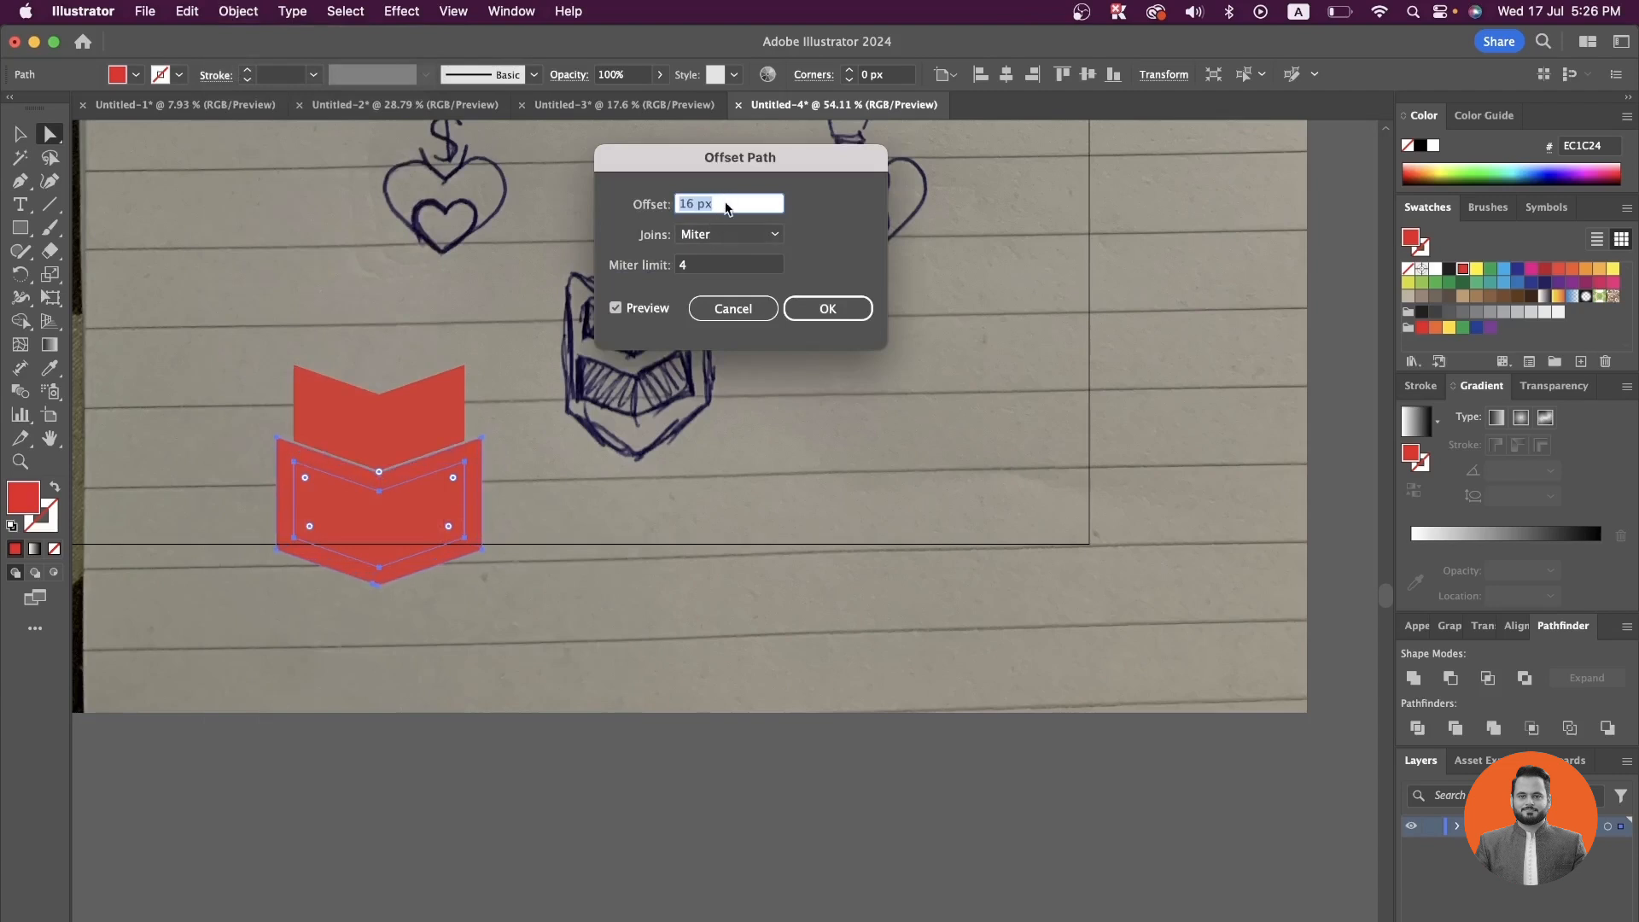
key(Up)
key(Up)
key(Up)
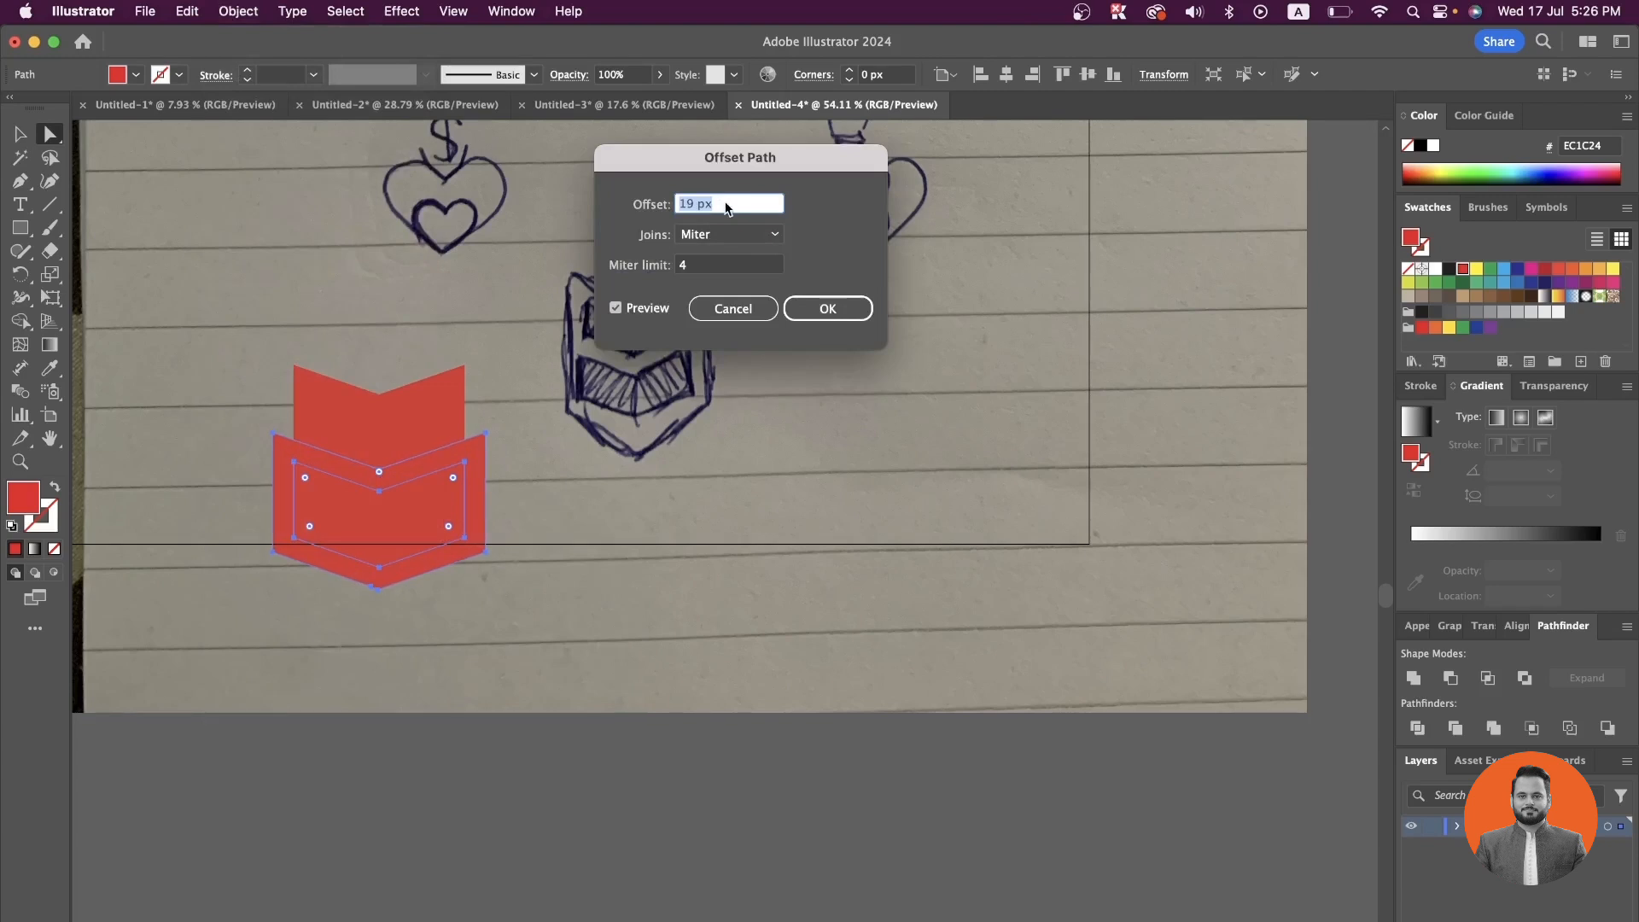
click(830, 309)
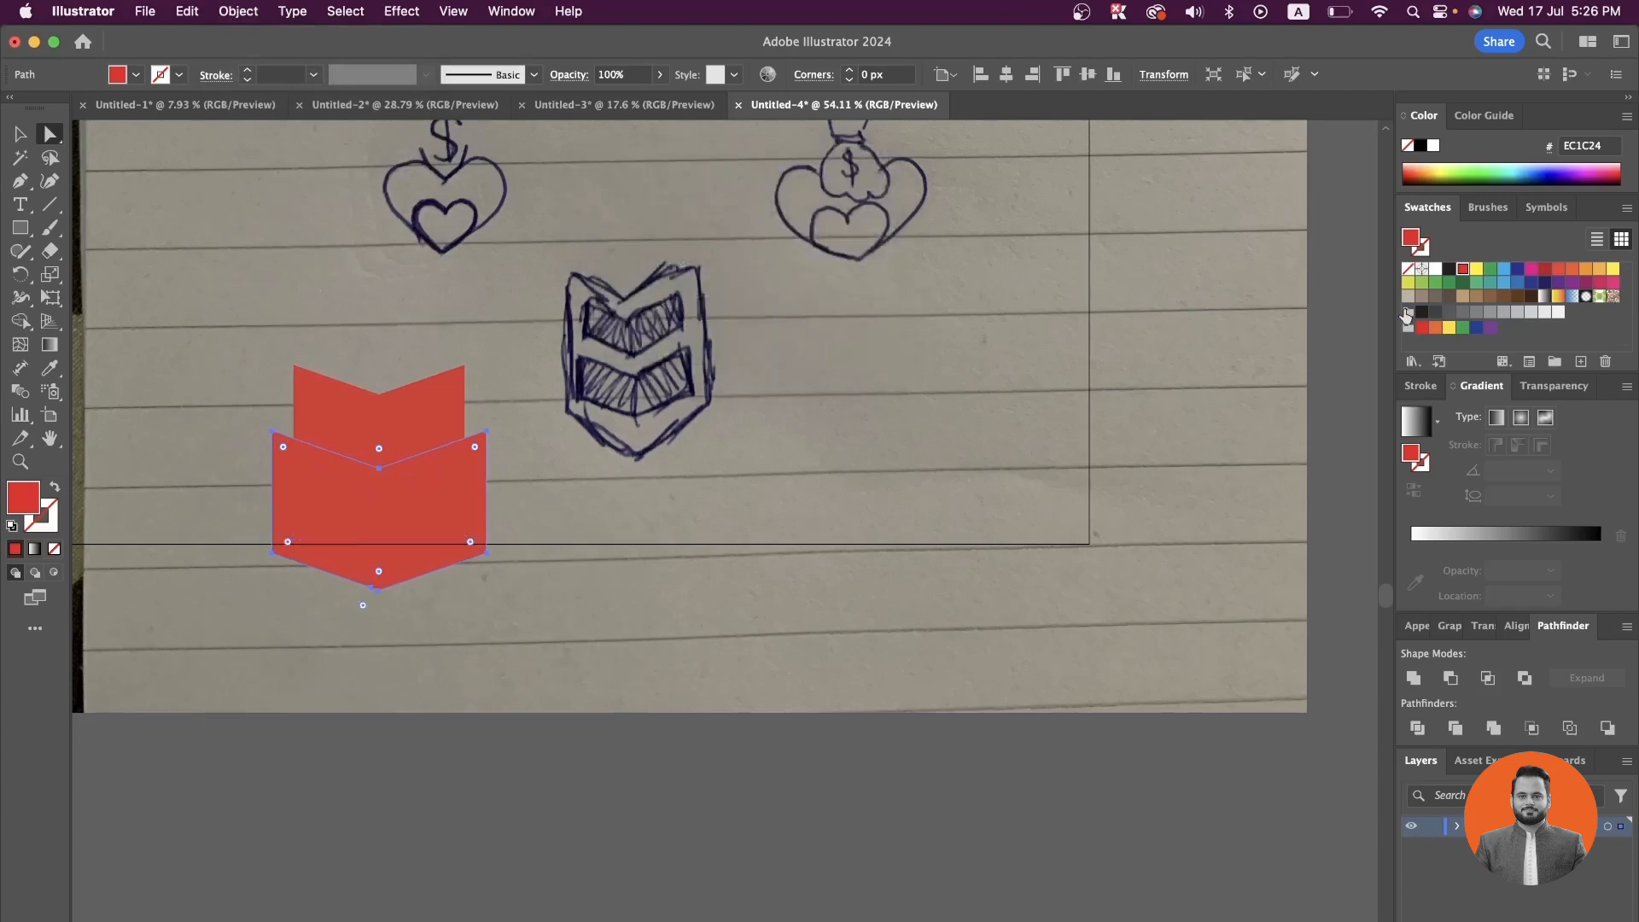
- Fill the enlarged offset shape black and stack it behind the red chevrons
click(1448, 269)
click(1449, 824)
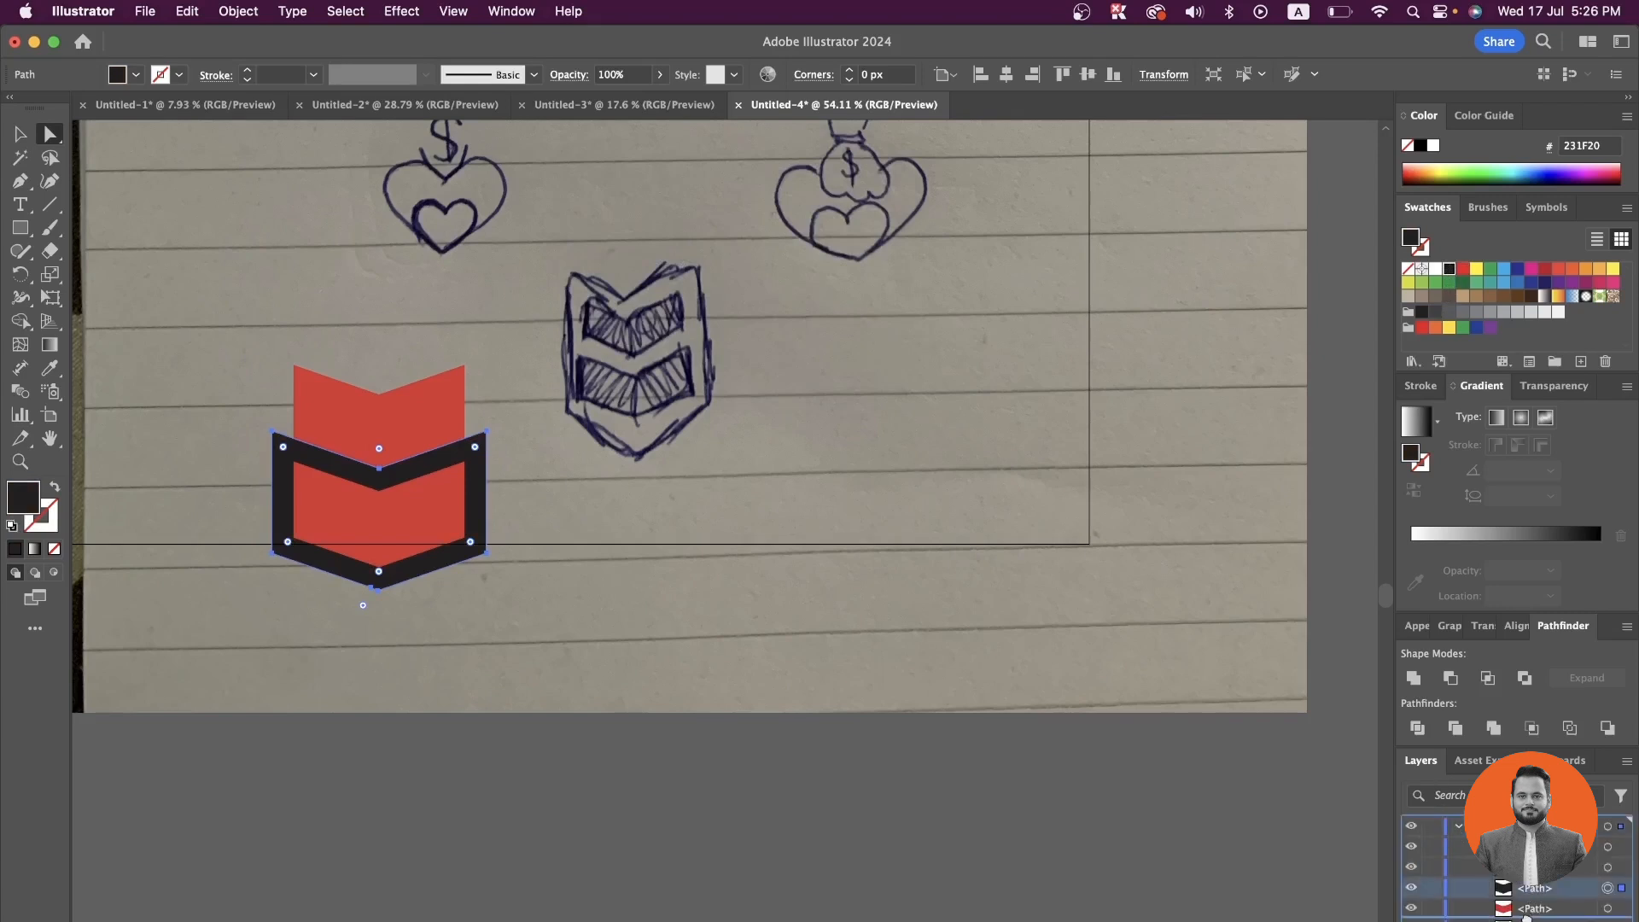
- Remove the stray anchor point beside the black shape's lower tip with the Pen tool
scroll(162, 625, up, 5)
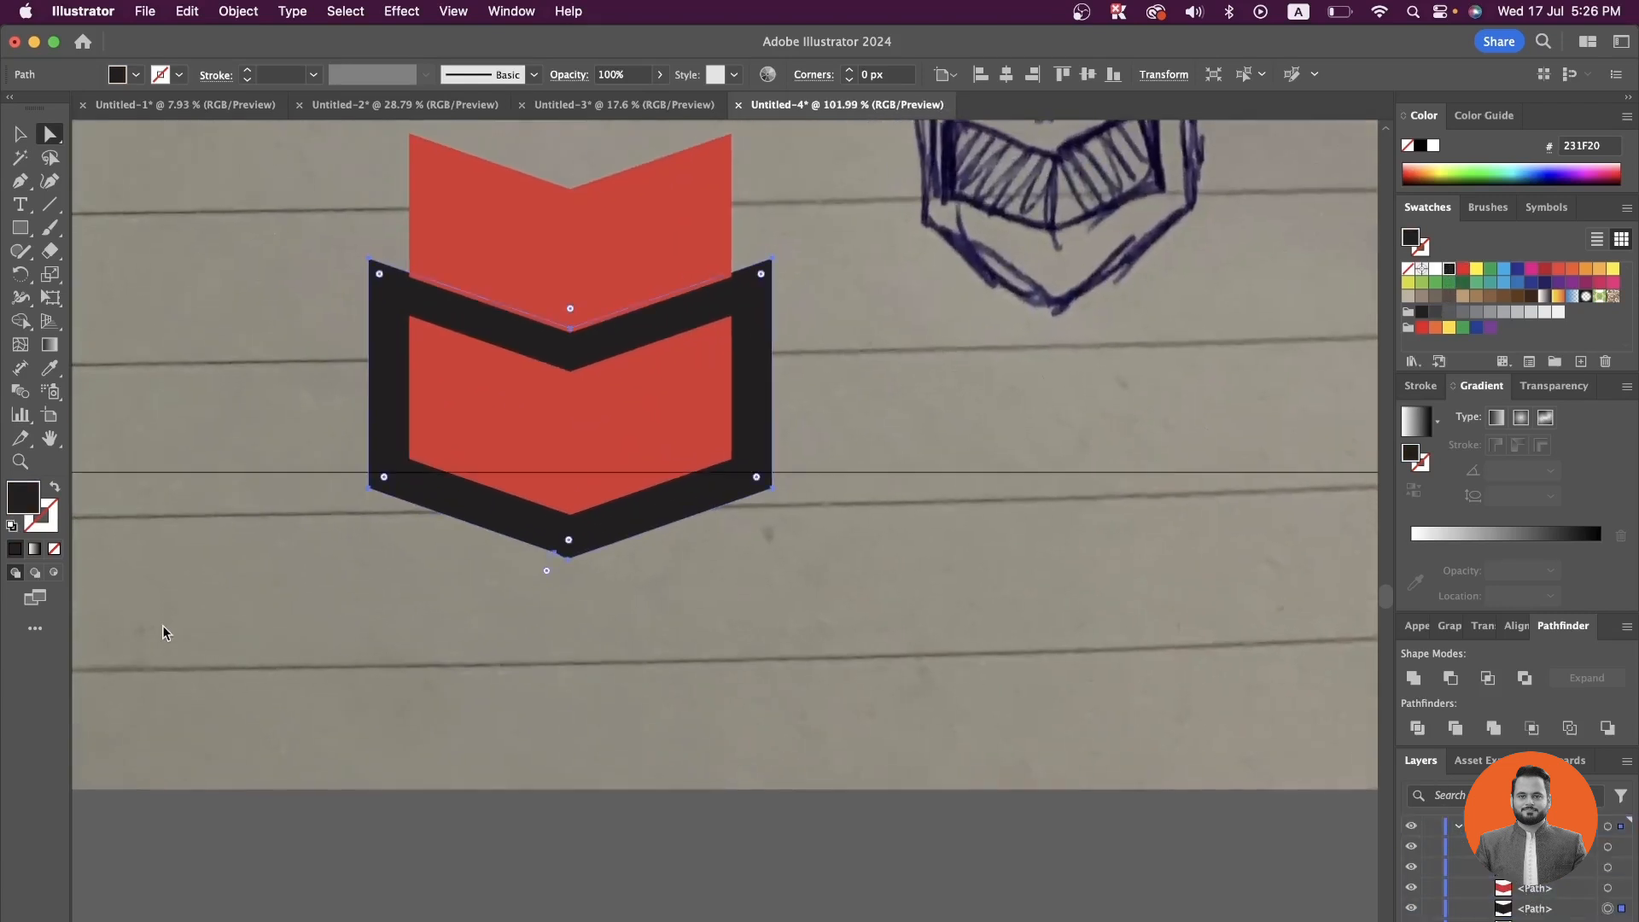
key(p)
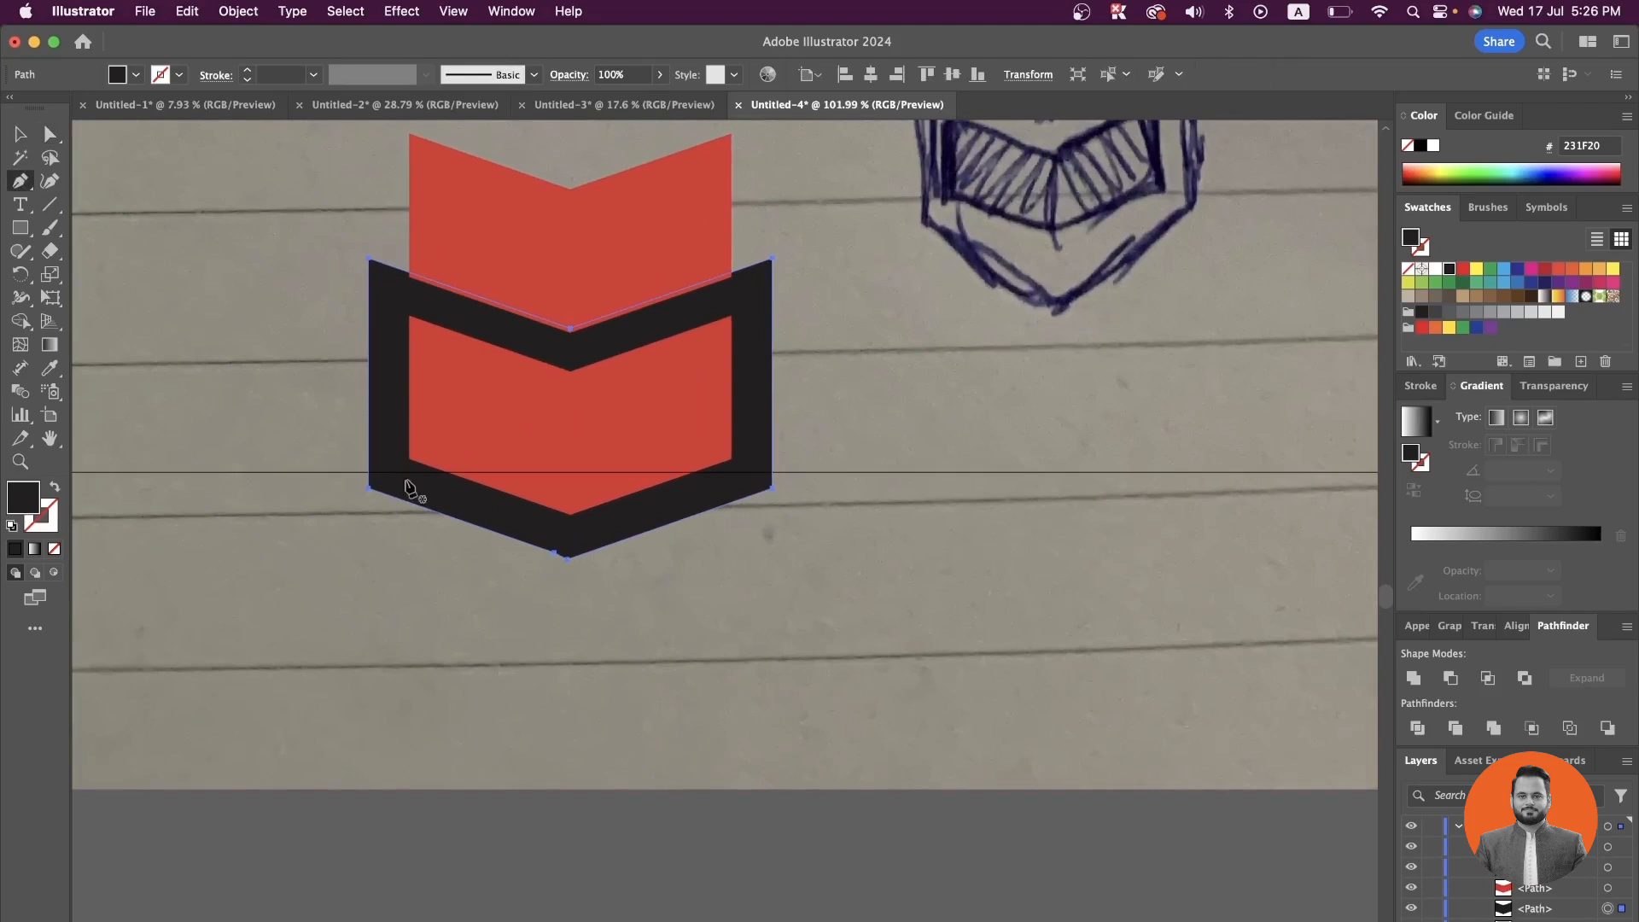
click(552, 556)
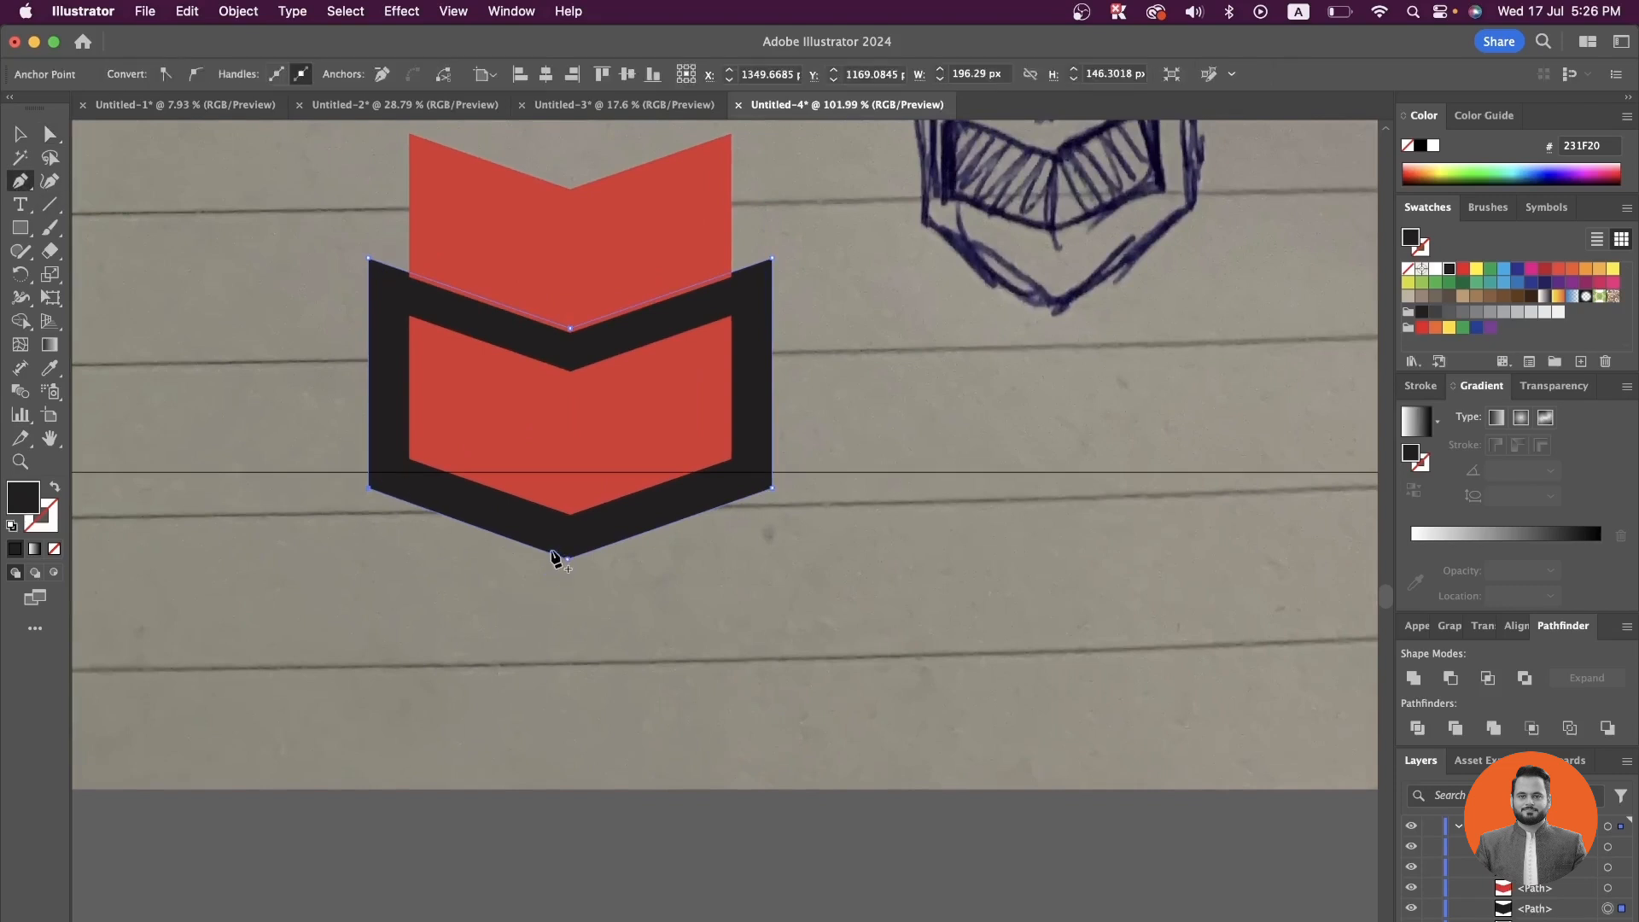
- Try stretching the black shape upward until it encloses both red chevrons
click(20, 134)
scroll(531, 271, up, 2)
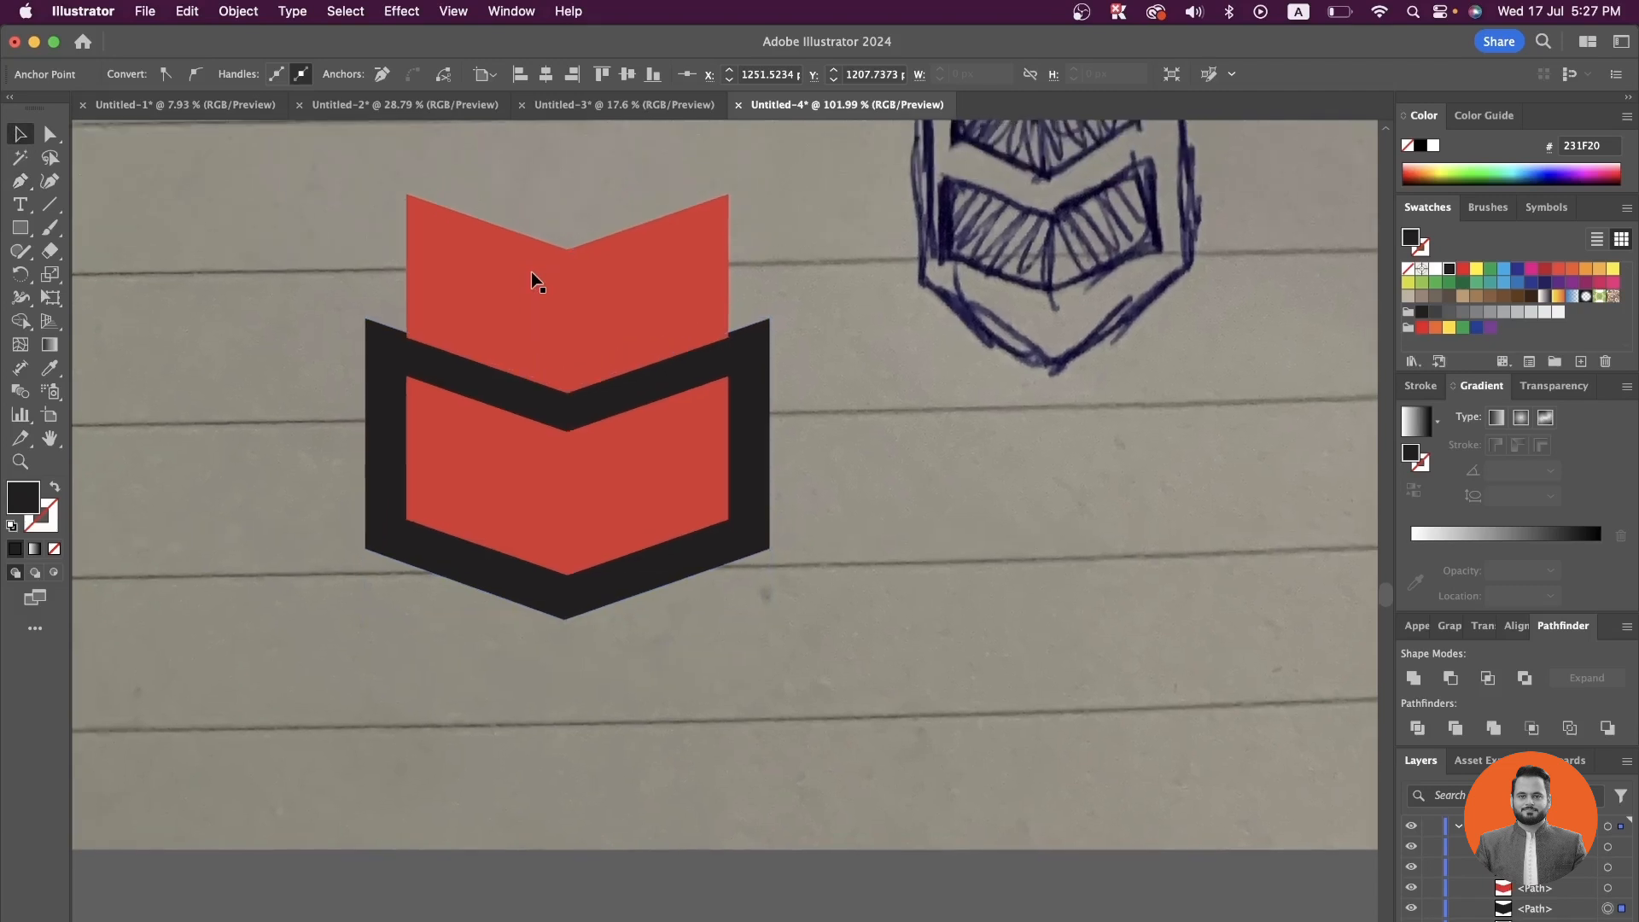
scroll(531, 271, up, 8)
drag(576, 557, 593, 336)
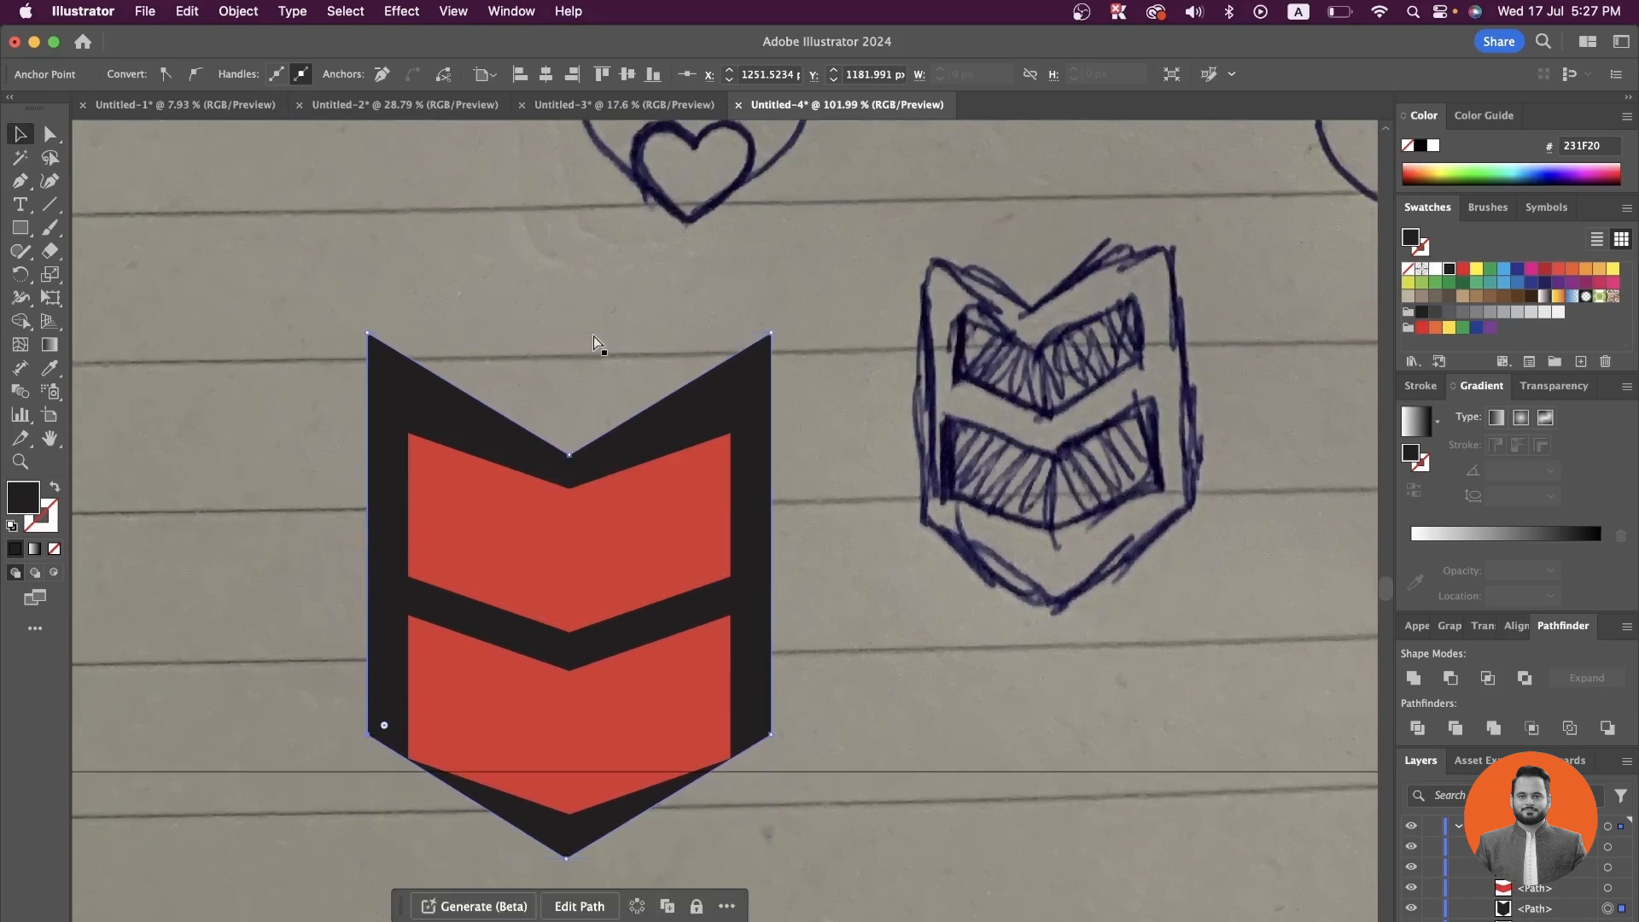
key(super+z)
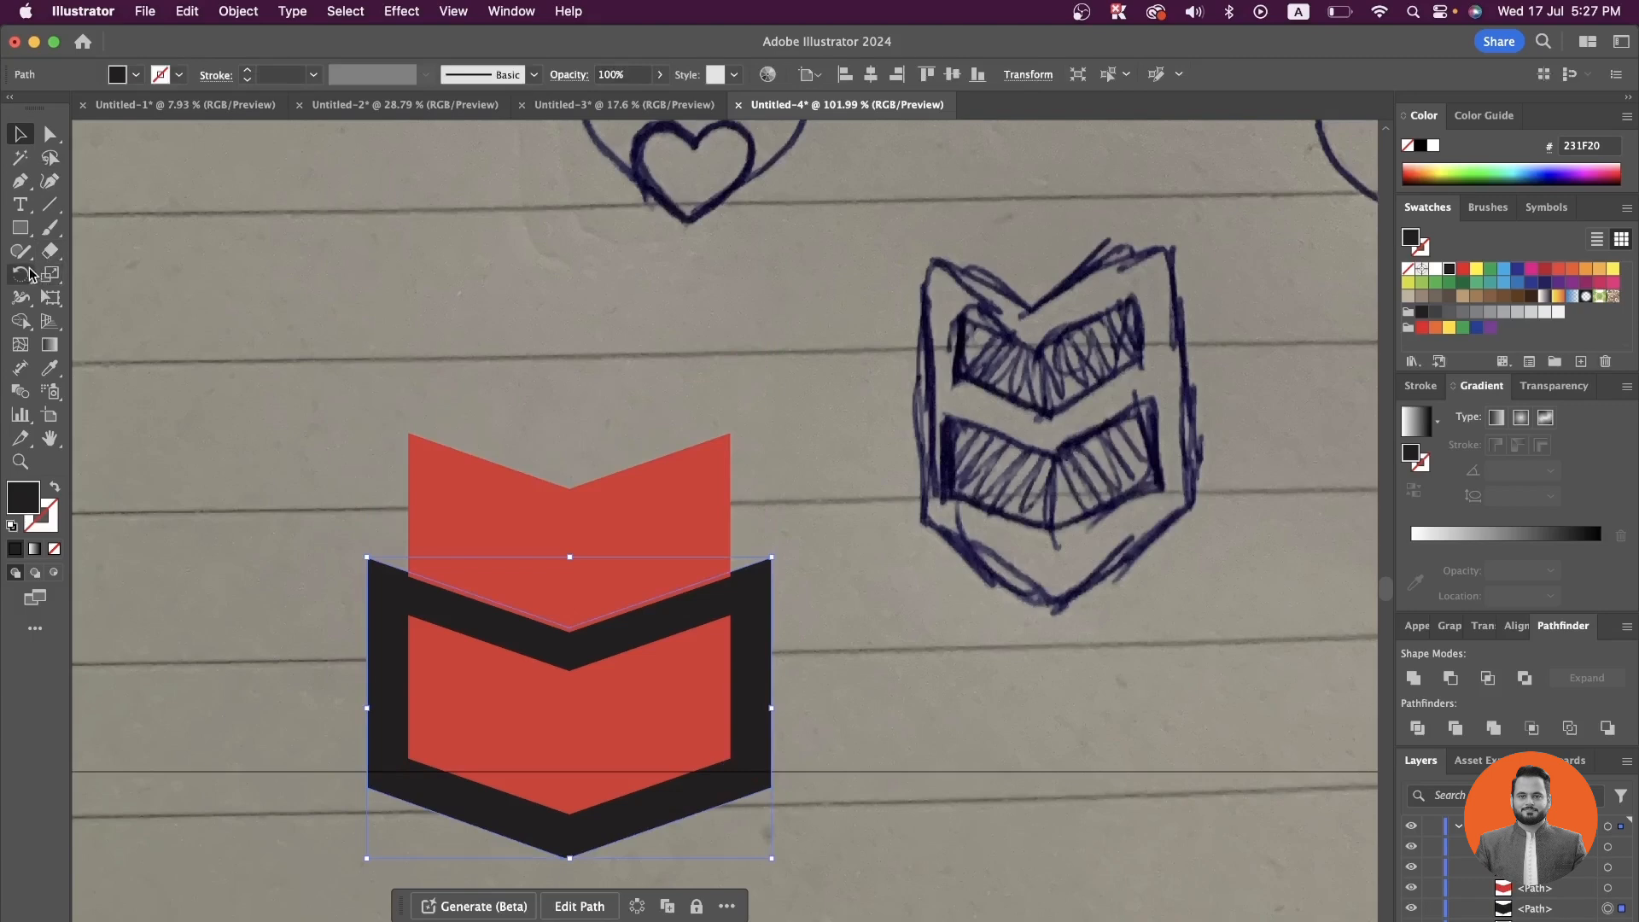
- Draw a black rectangle across the upper part of the black outline, extending past both of its sides
click(21, 228)
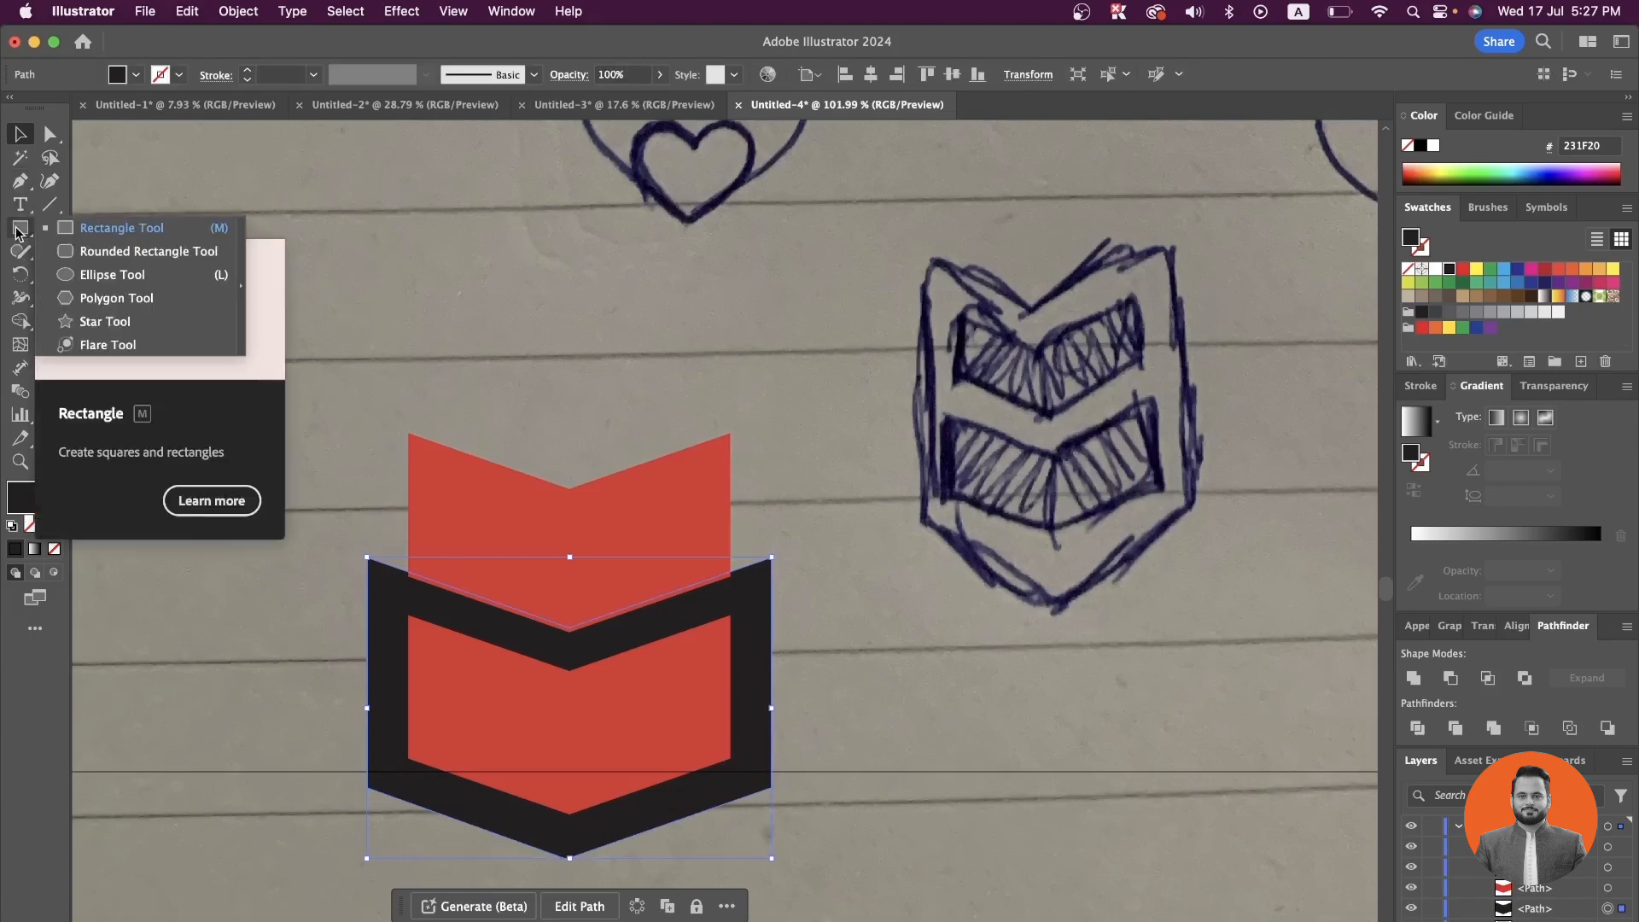
click(94, 229)
drag(303, 405, 820, 700)
- Split the black outline along the rectangle's lower edge with the Shape Builder and delete the rectangle's excess outside it
click(53, 135)
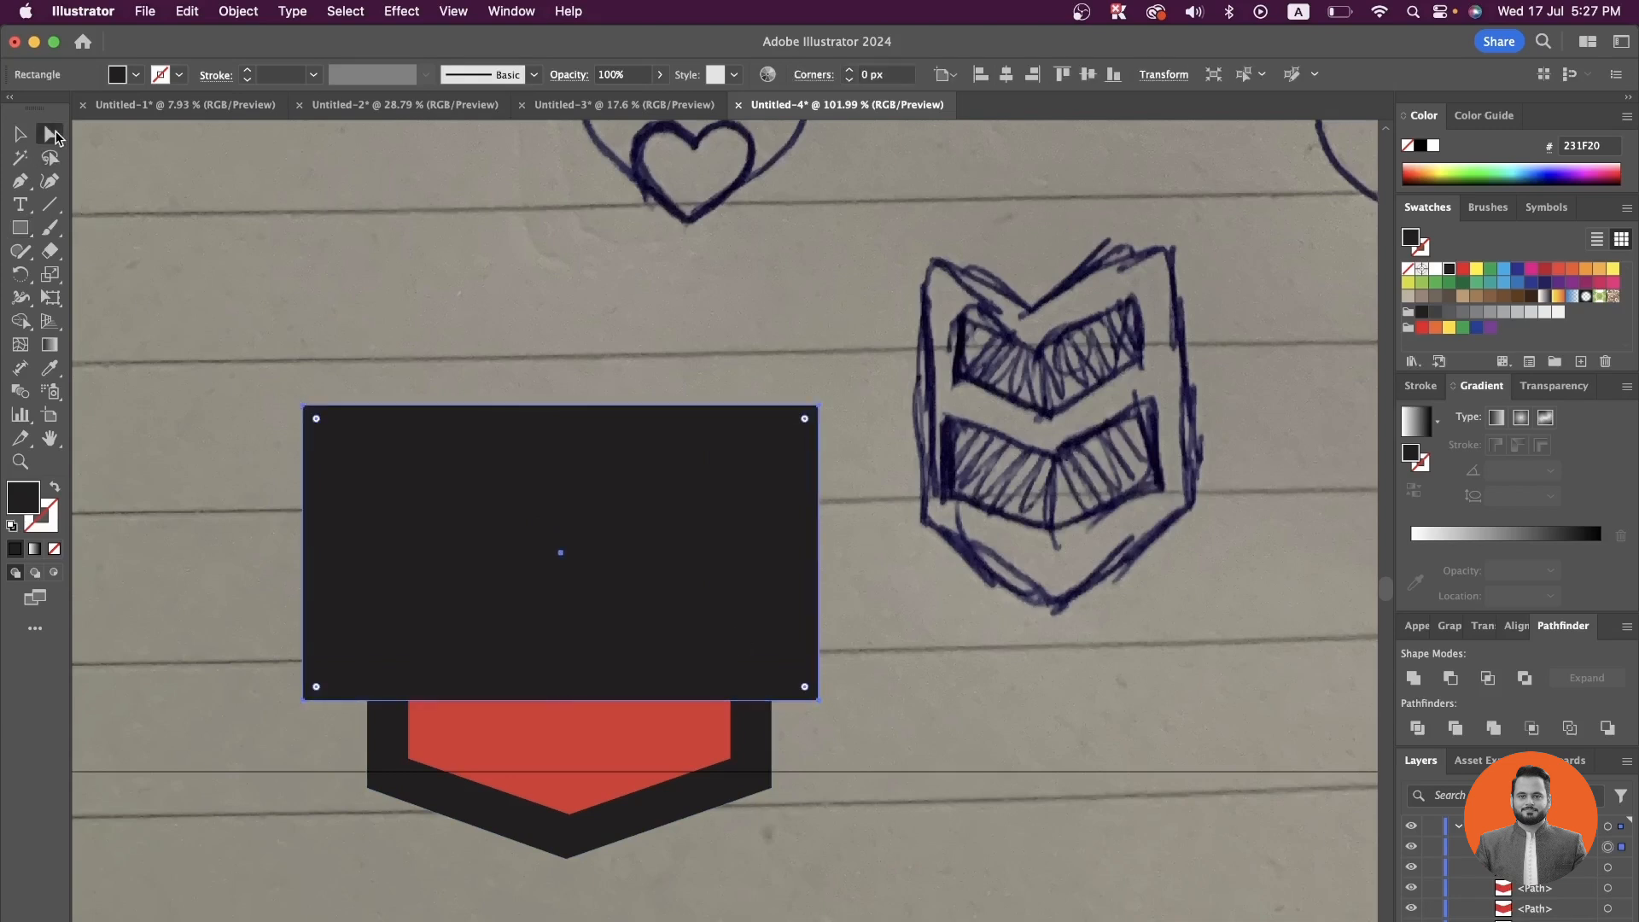
click(387, 741)
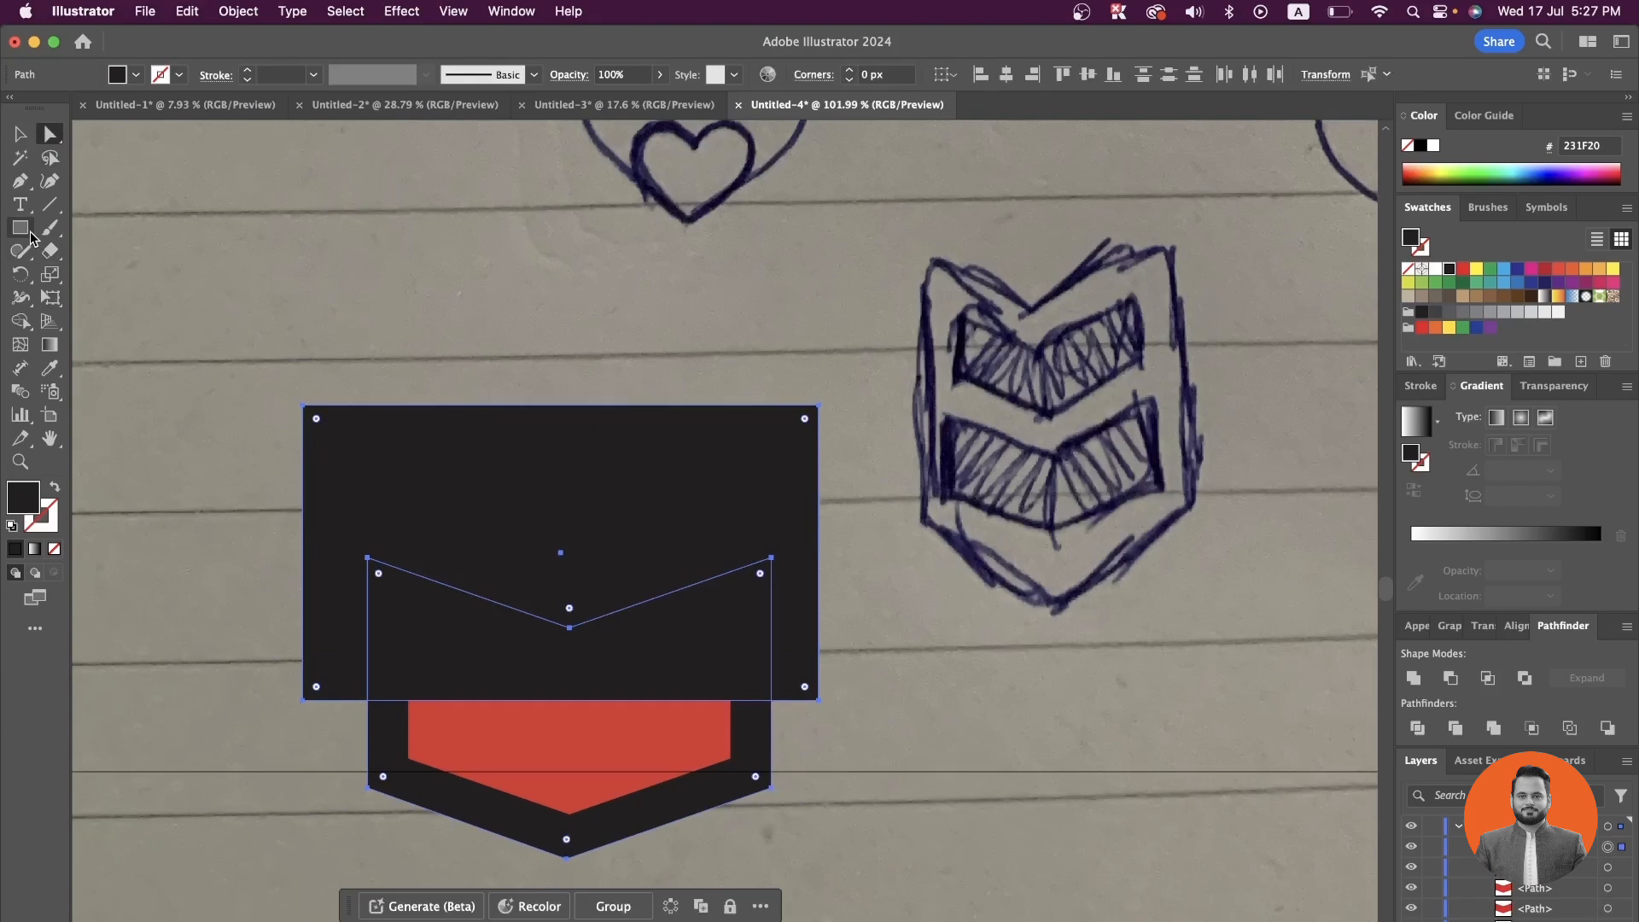
click(23, 323)
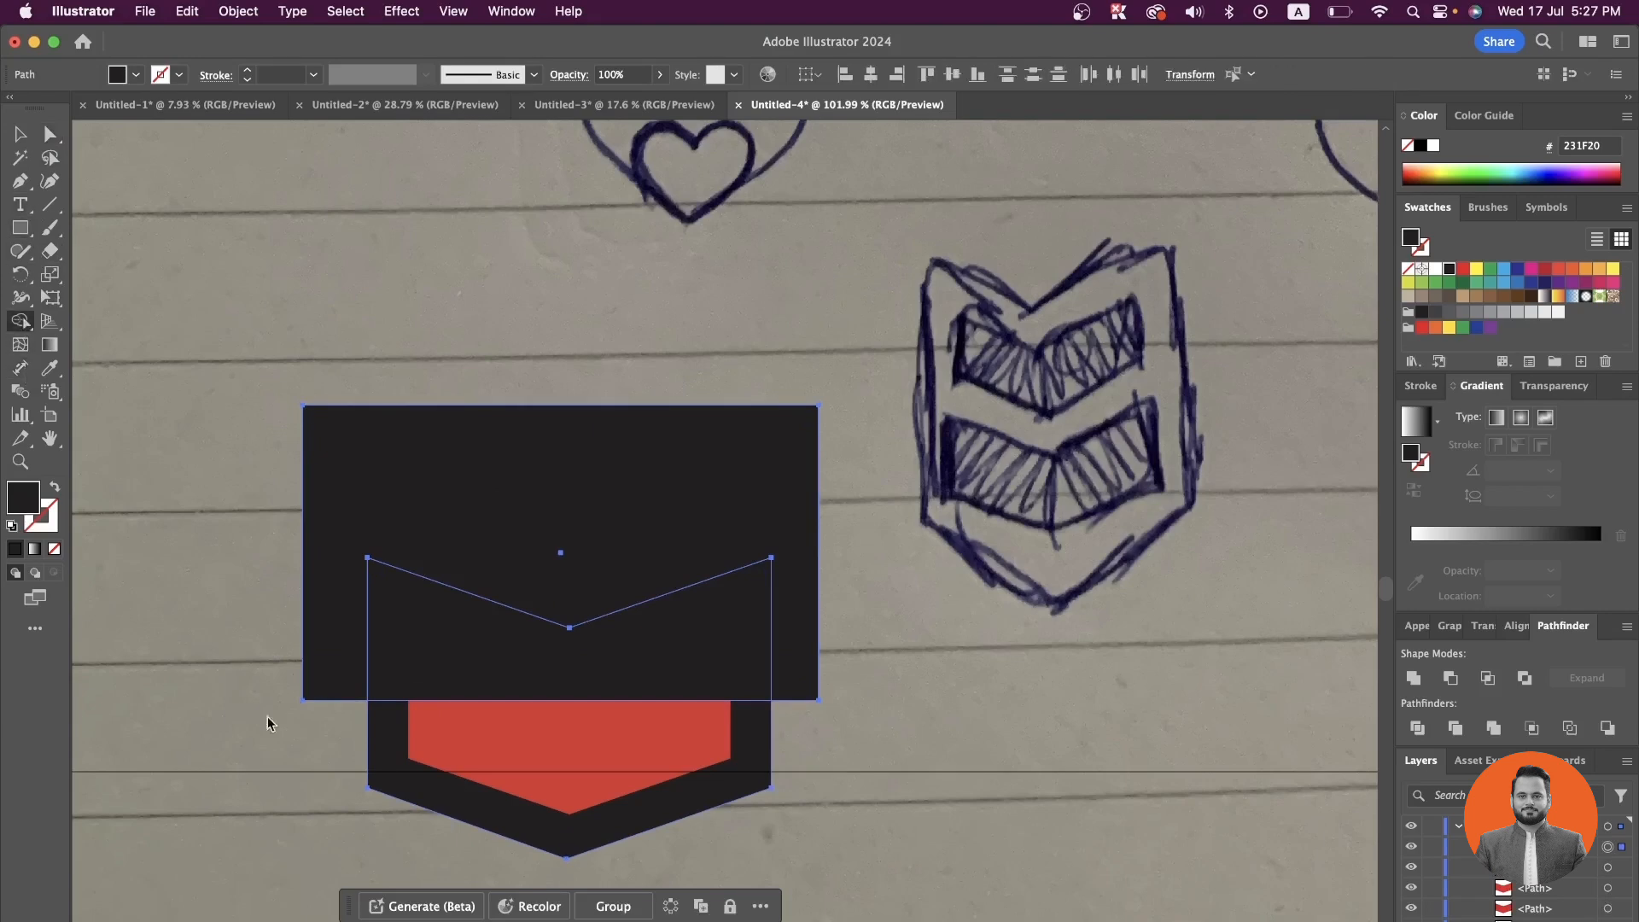
click(415, 678)
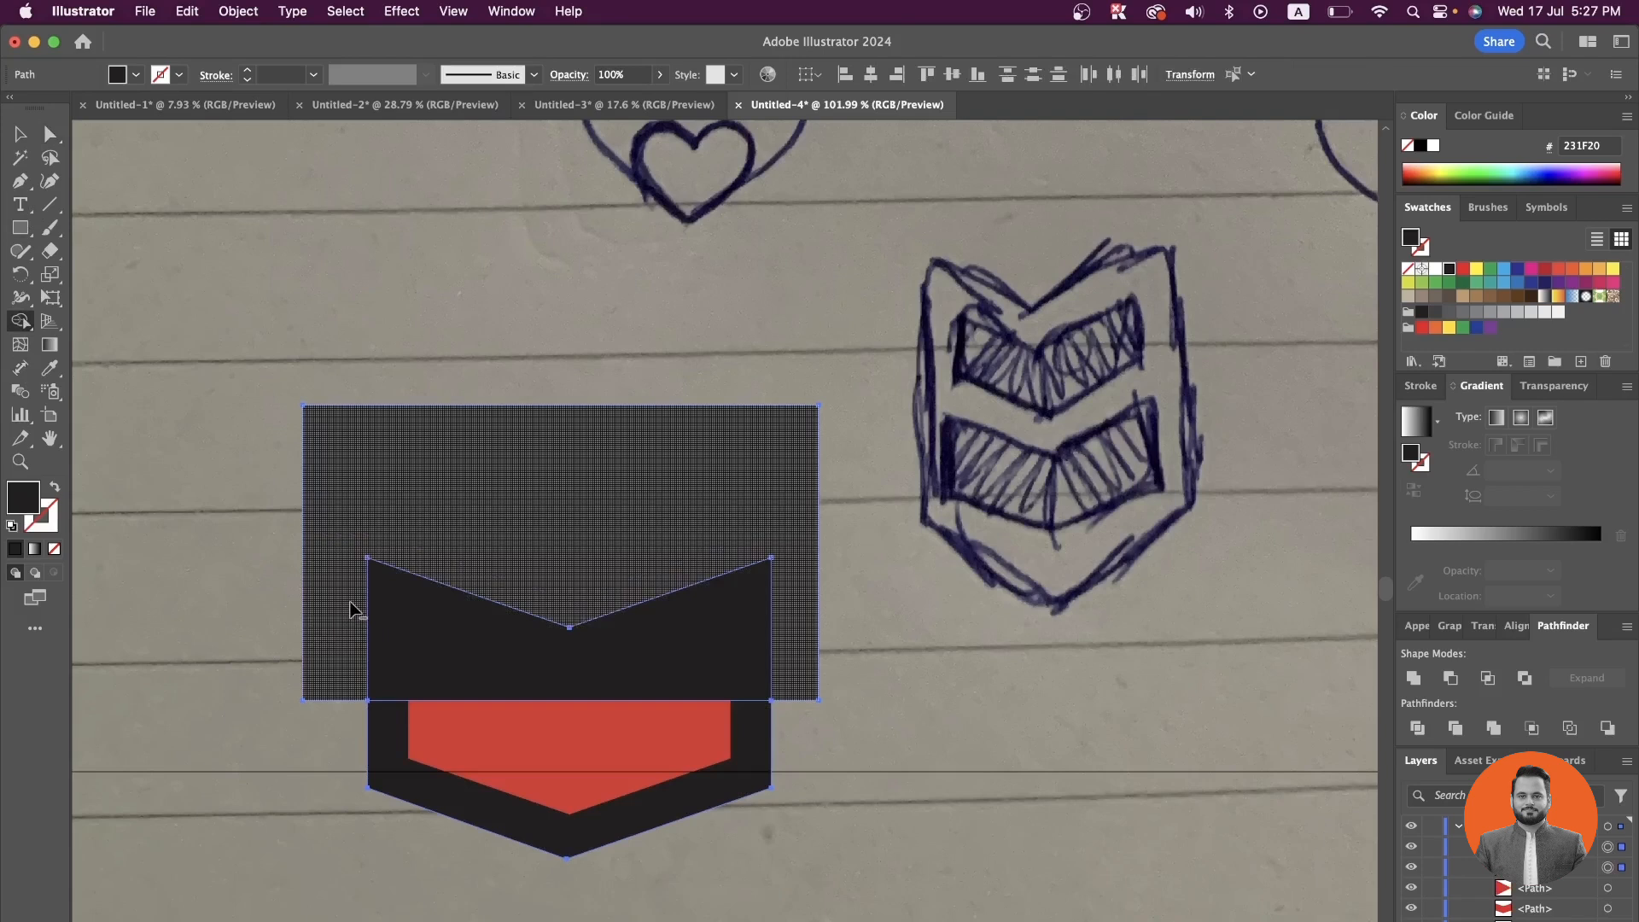
alt+click(345, 524)
- Try moving both black pieces straight up over the upper chevron
click(51, 132)
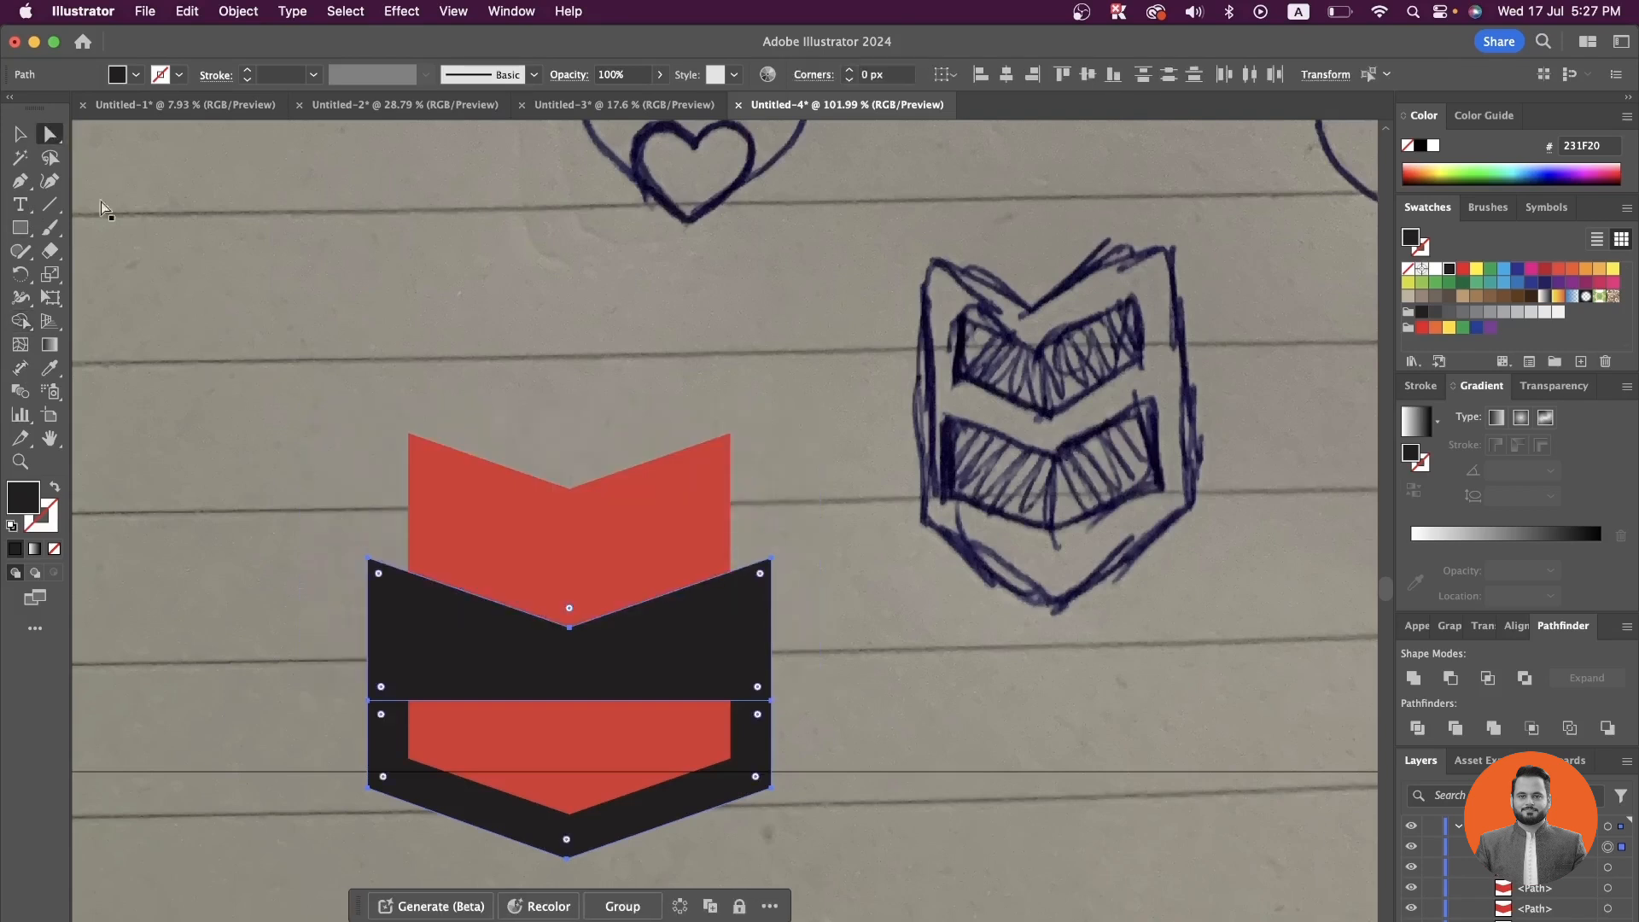
drag(408, 618, 410, 435)
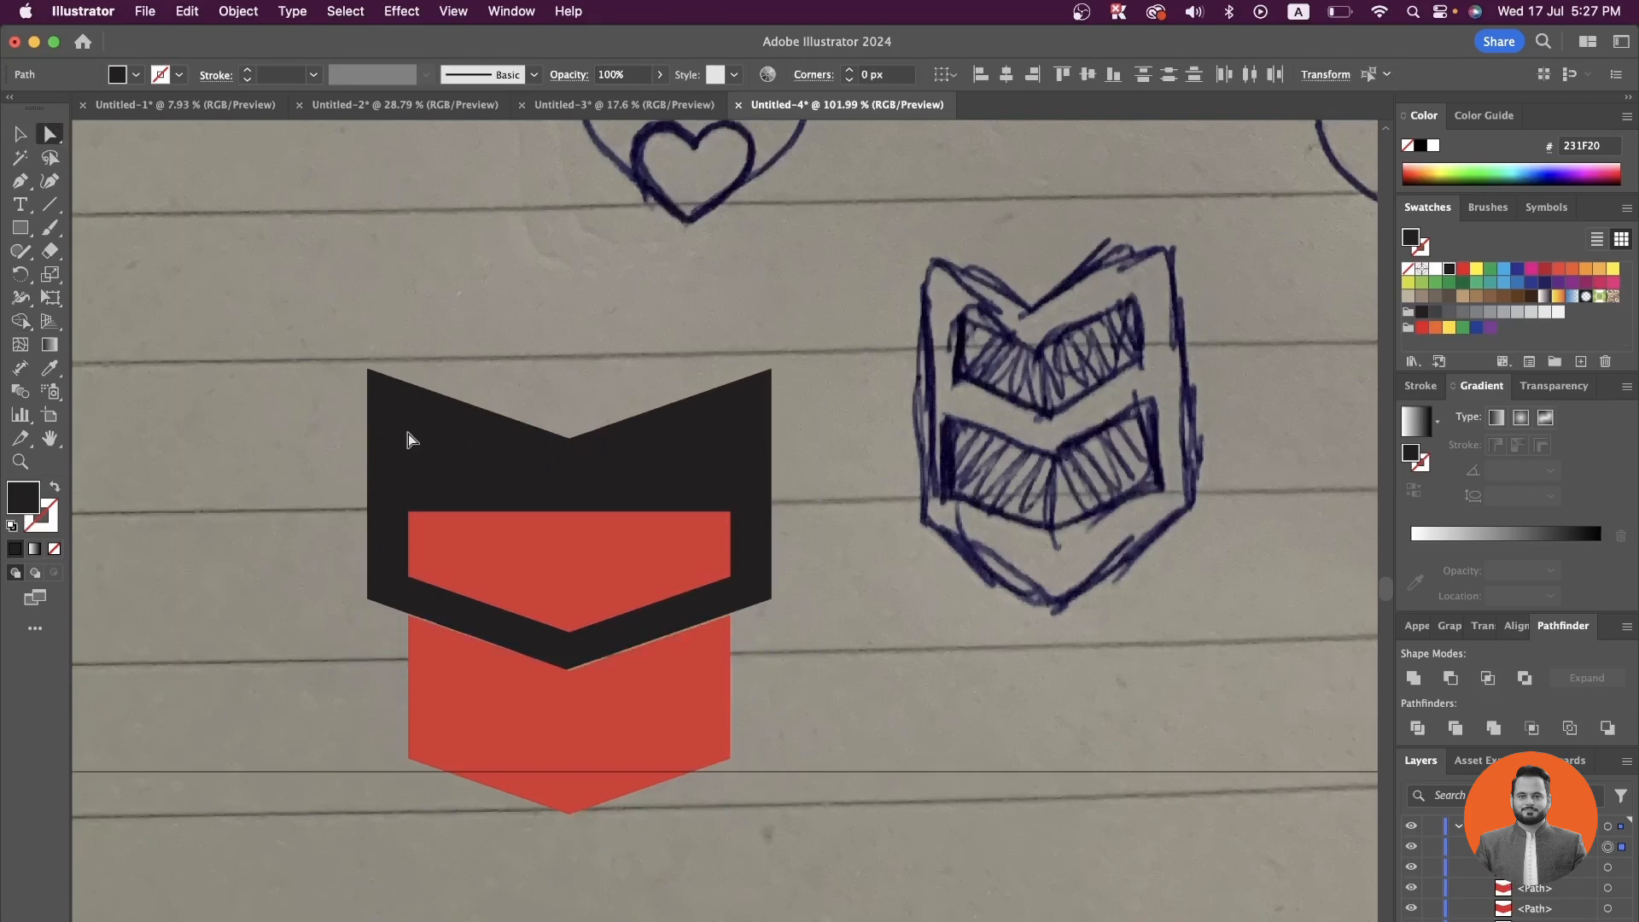
key(super+z)
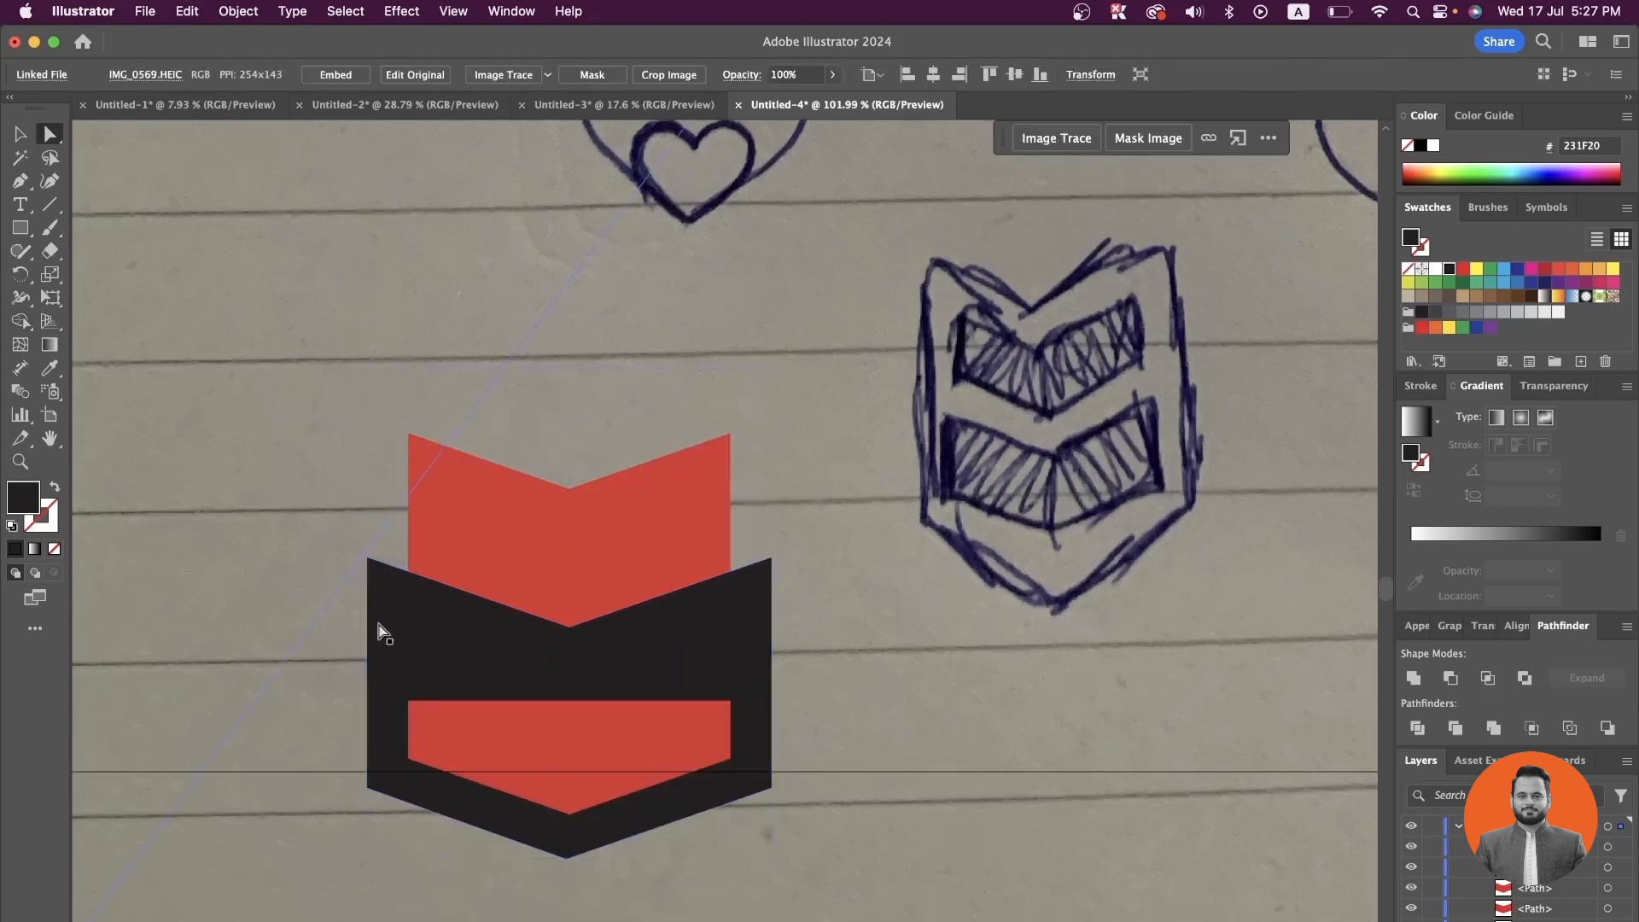
- Move only the upper black piece up around the top chevron and stack it behind the red chevrons
drag(407, 629, 448, 340)
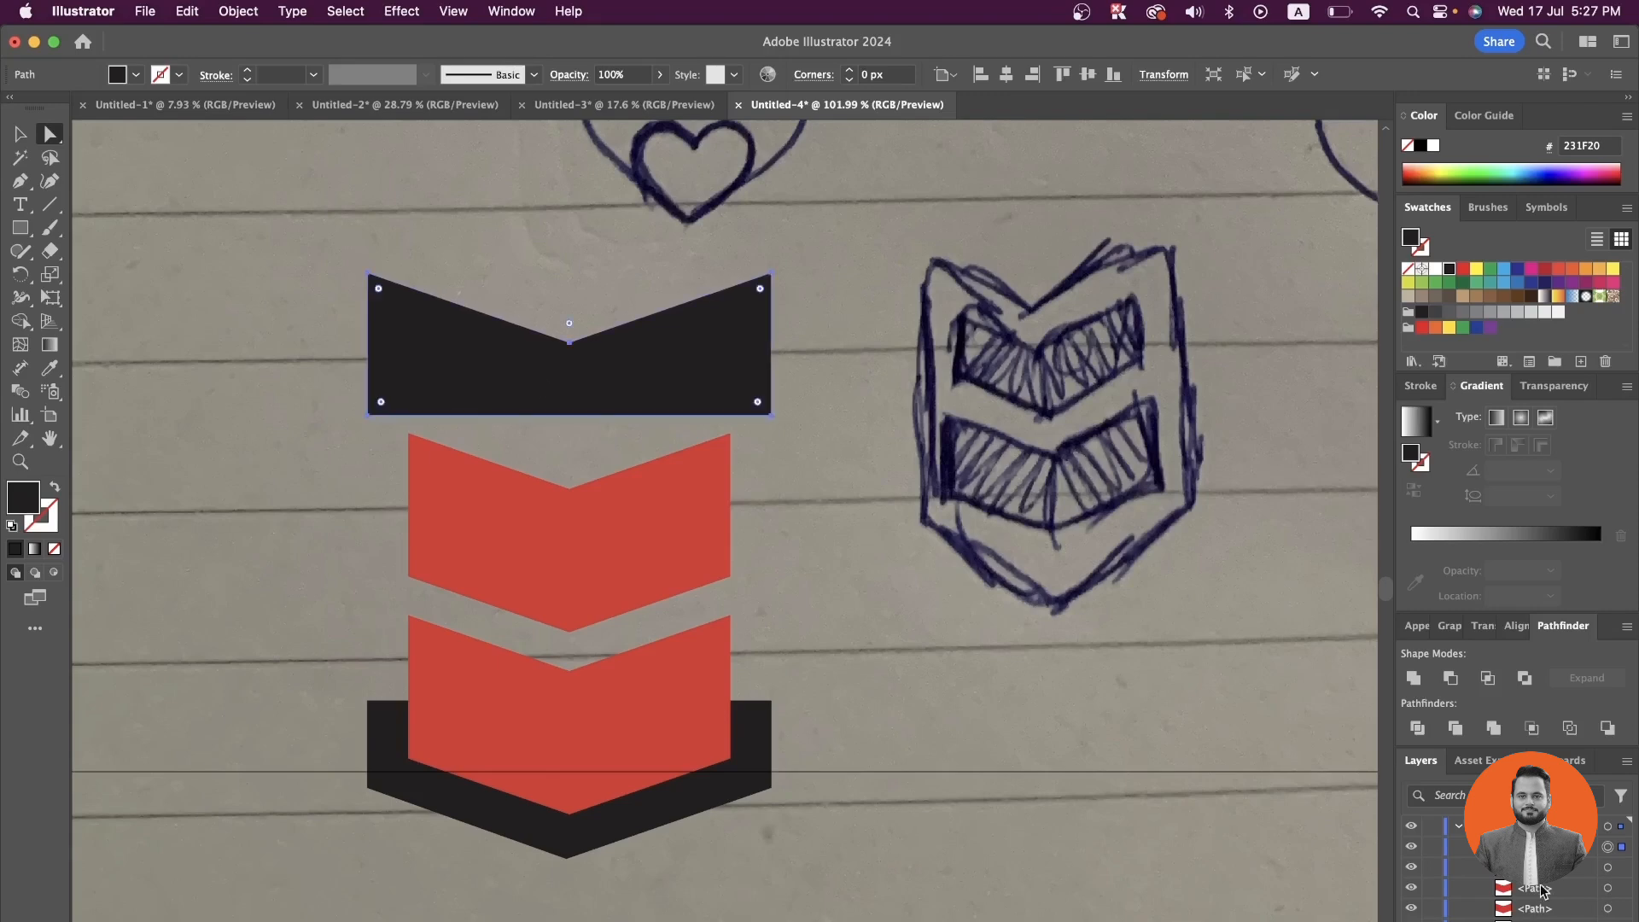
drag(1543, 847, 1536, 915)
drag(703, 397, 703, 493)
- Extend both lower corners of the upper black piece down until it overlaps the lower black piece
drag(369, 513, 382, 715)
drag(773, 515, 767, 715)
scroll(768, 720, down, 3)
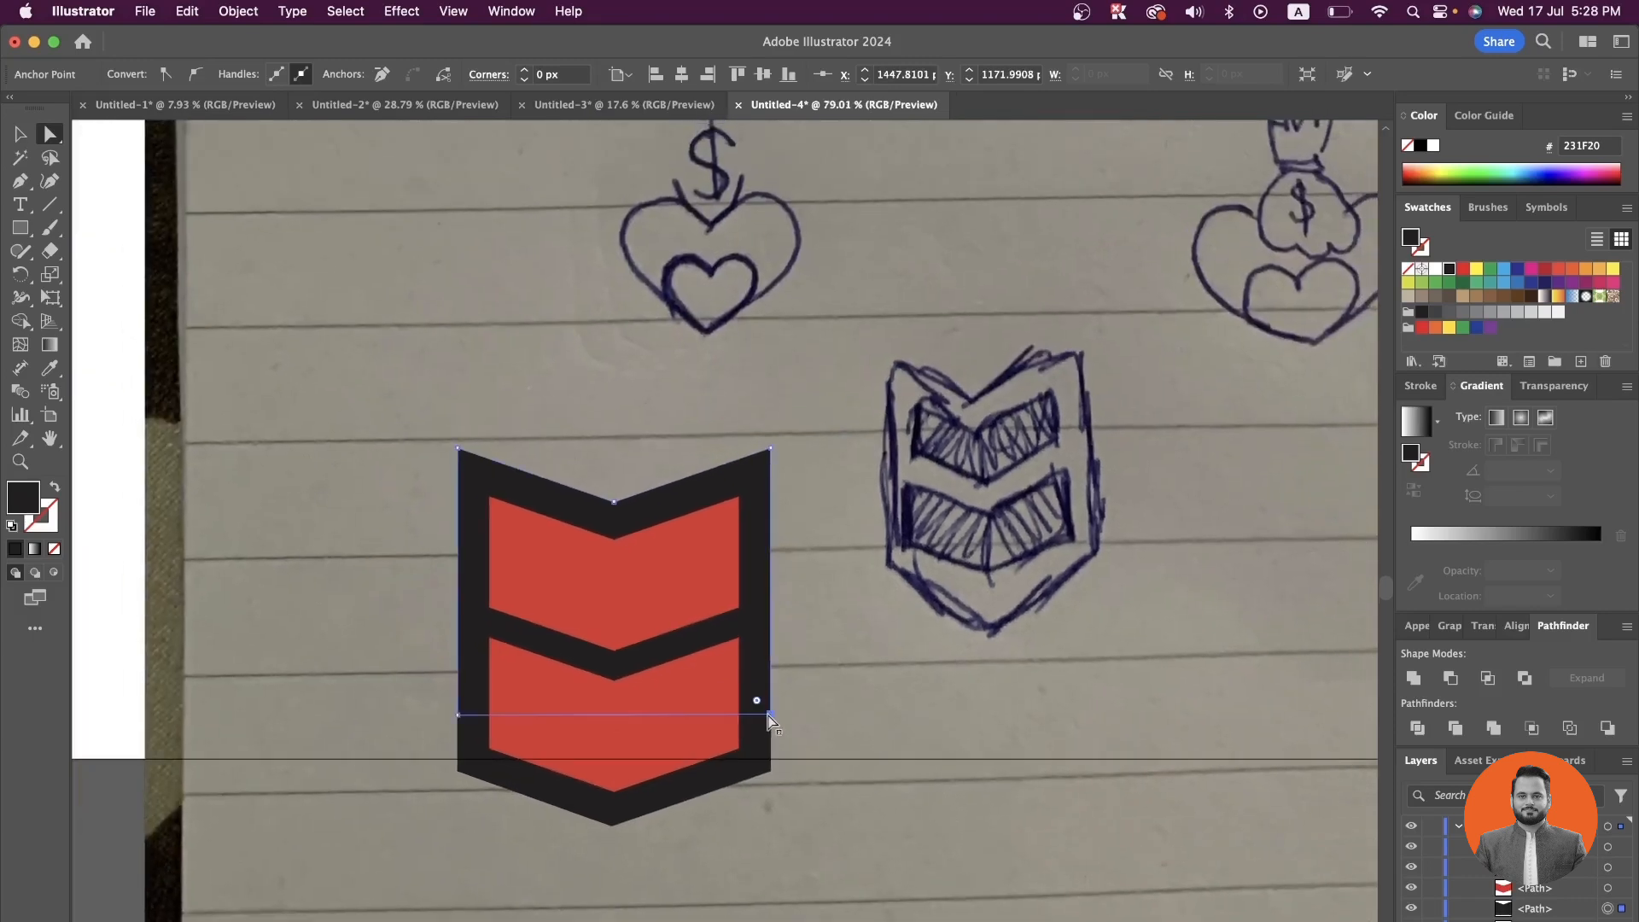
- Unite the two overlapping black pieces into one shield outline and refill it with black
click(756, 744)
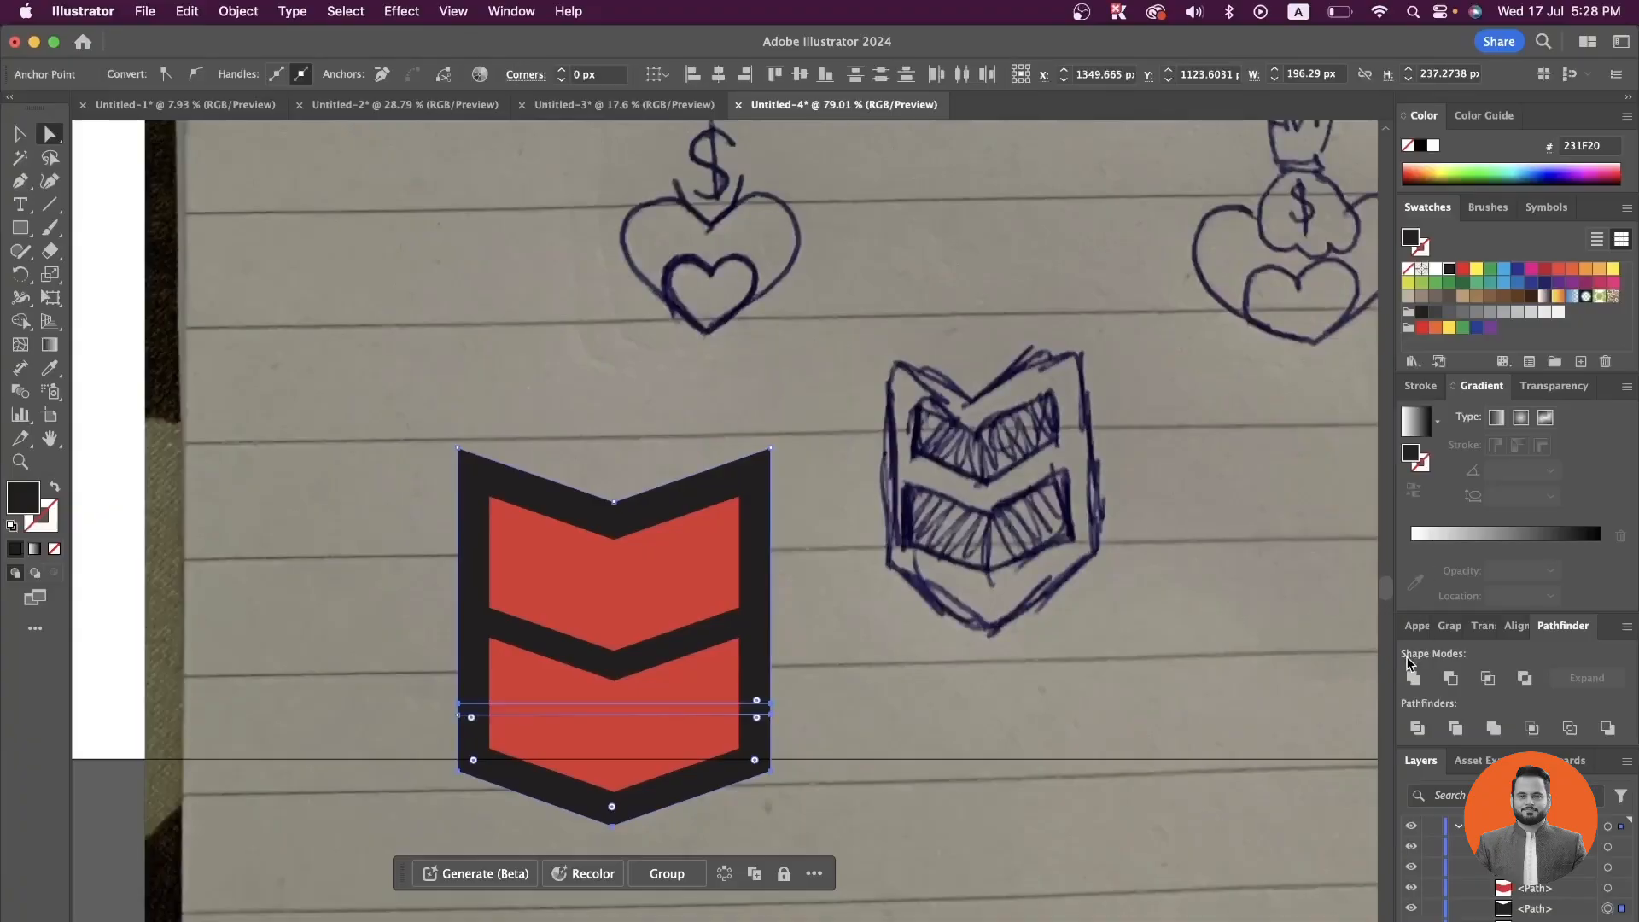
click(1414, 677)
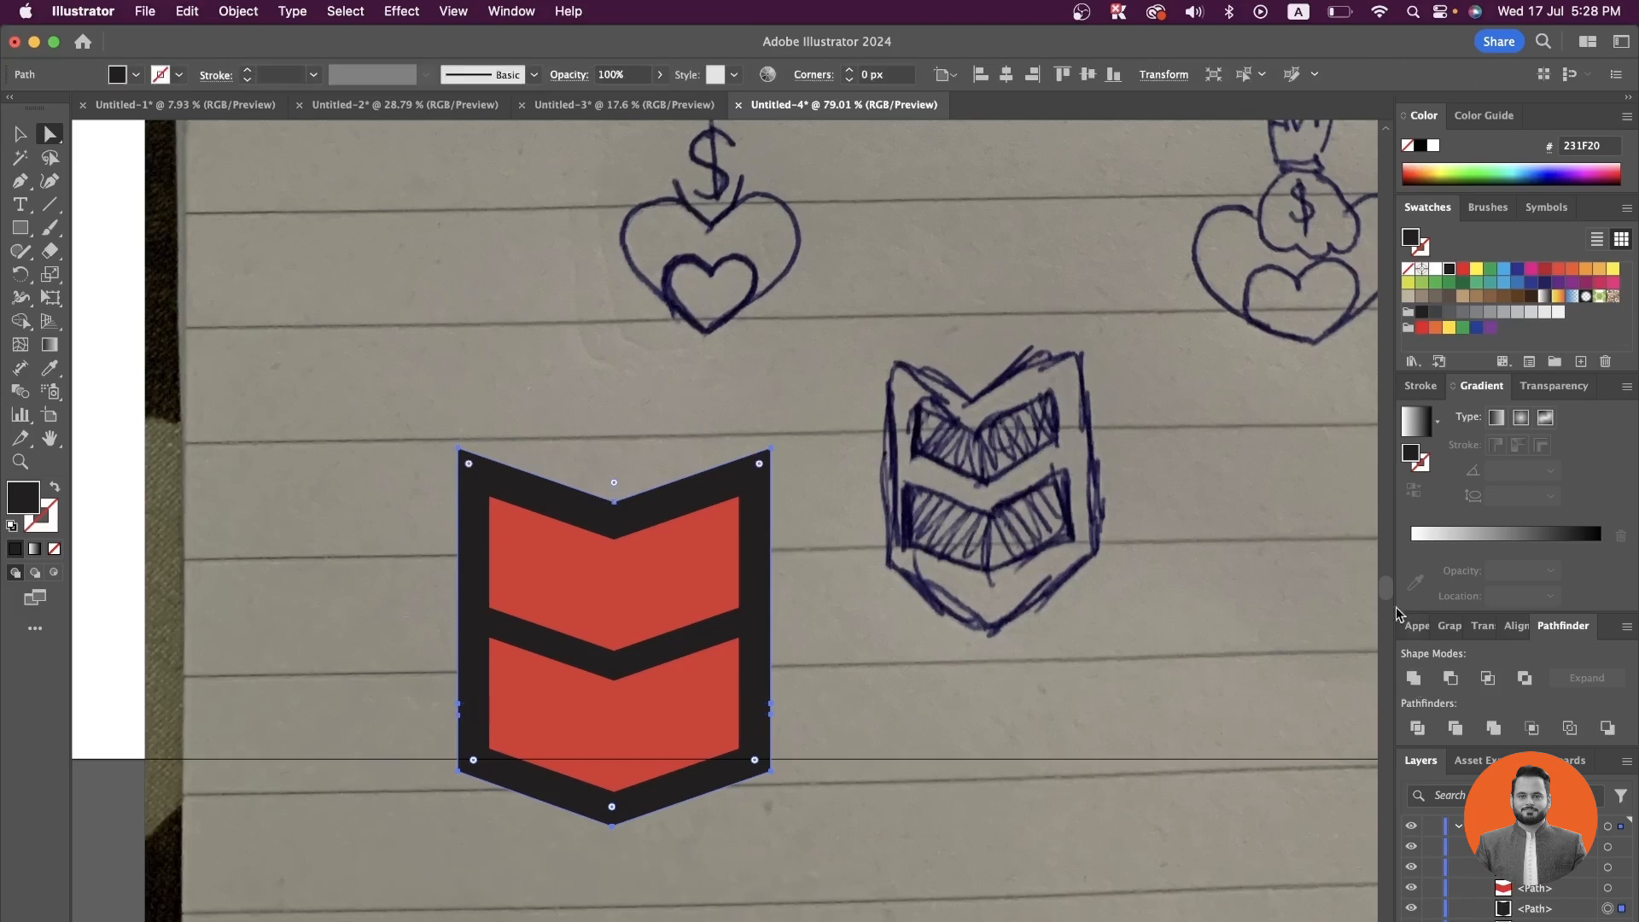
click(1434, 313)
click(1423, 312)
- Recolour both red chevrons to a deeper red of about H 360°, S 99%, B 87%
click(700, 585)
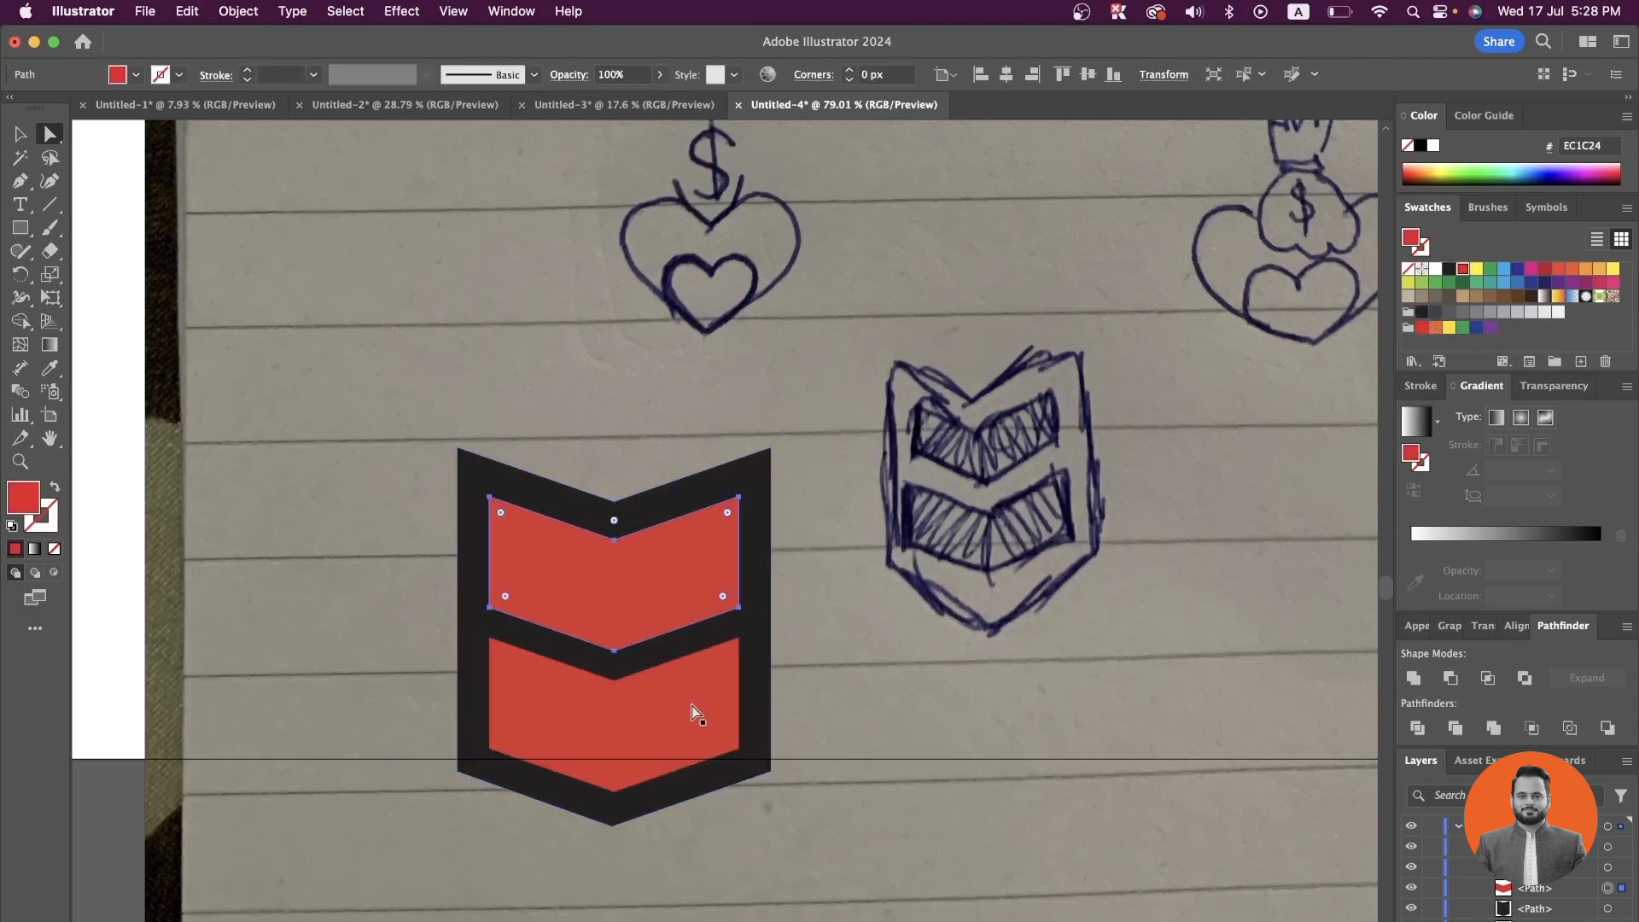
shift+click(693, 712)
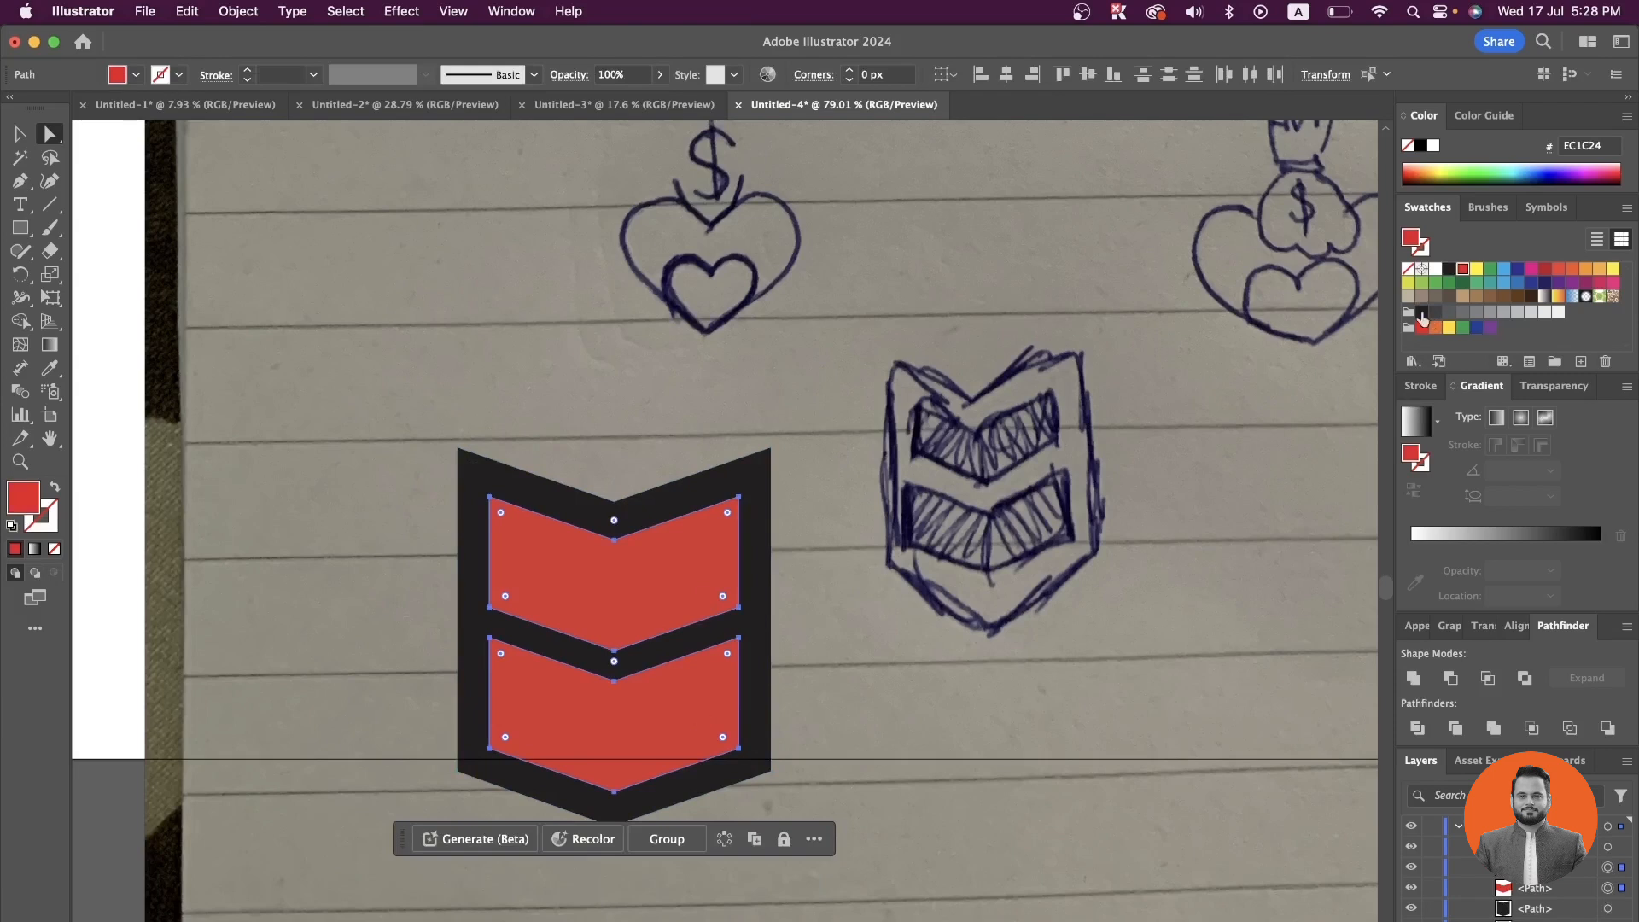
double_click(1413, 240)
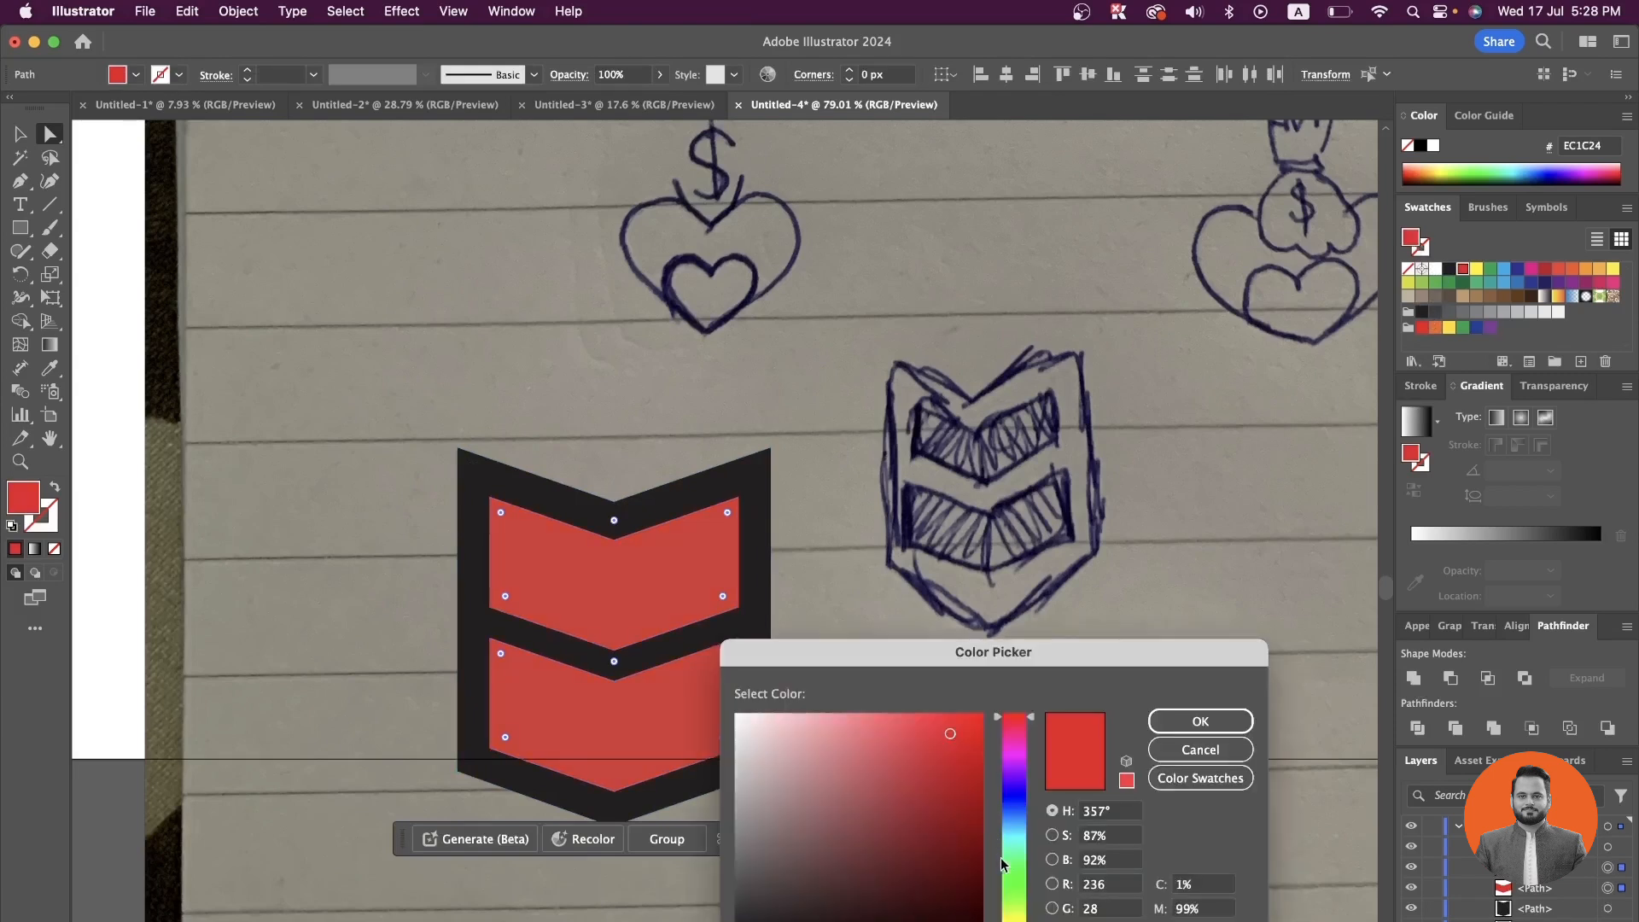
mouse_move(1026, 717)
mouse_down()
mouse_move(955, 735)
mouse_move(970, 759)
mouse_move(980, 745)
mouse_up()
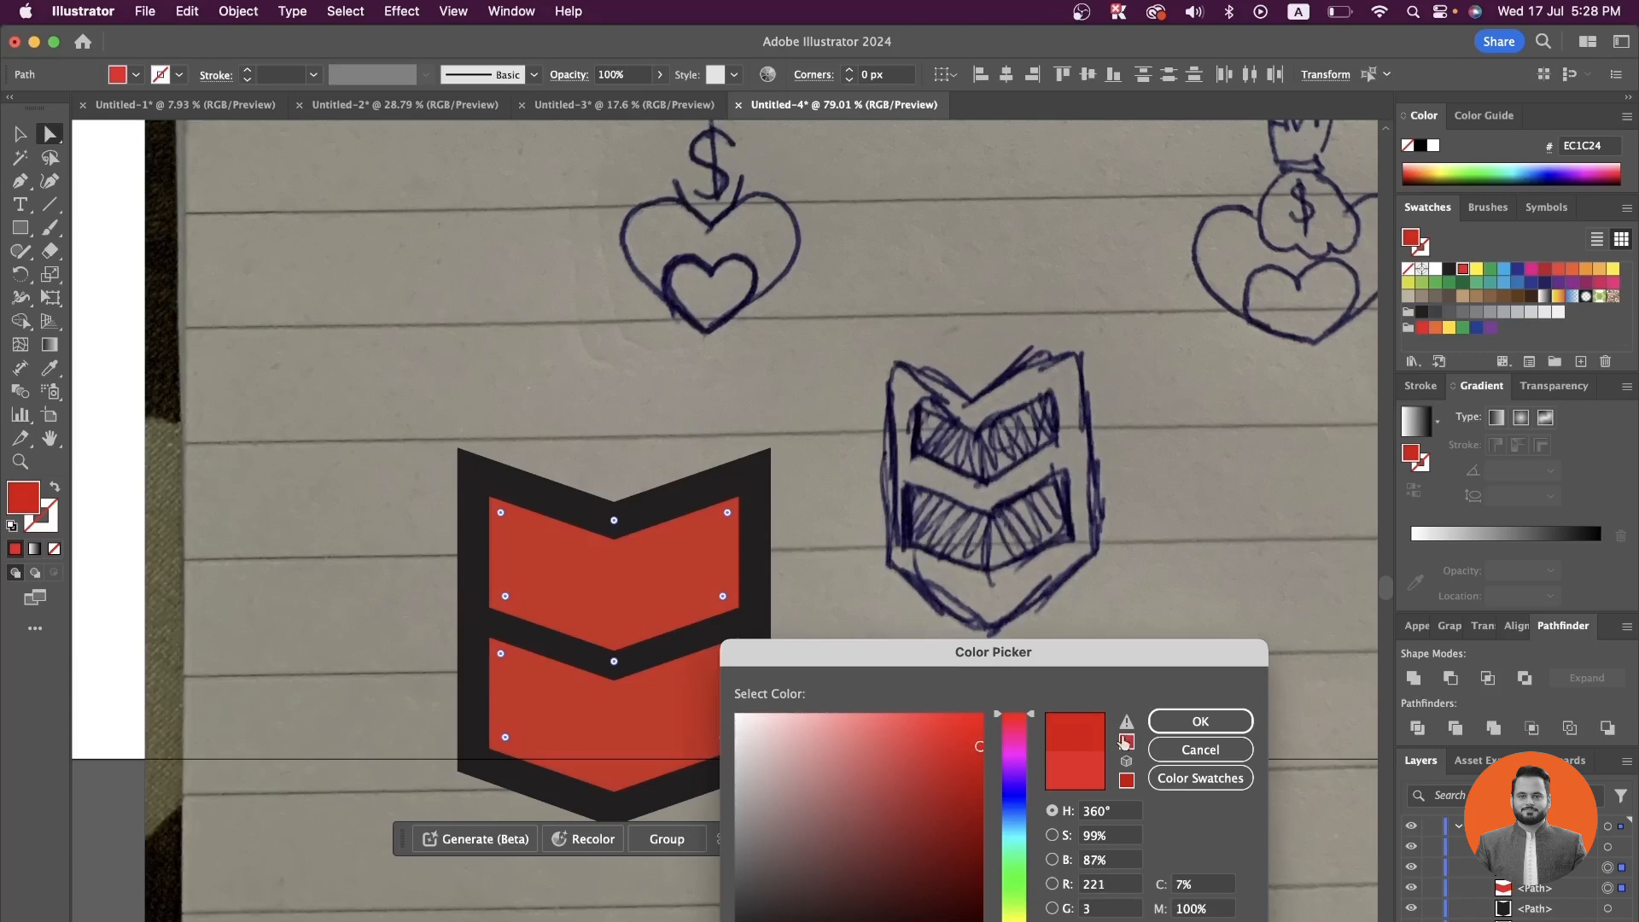
click(1200, 722)
- Change the shield outline's fill to the neutral dark grey 232323
click(706, 478)
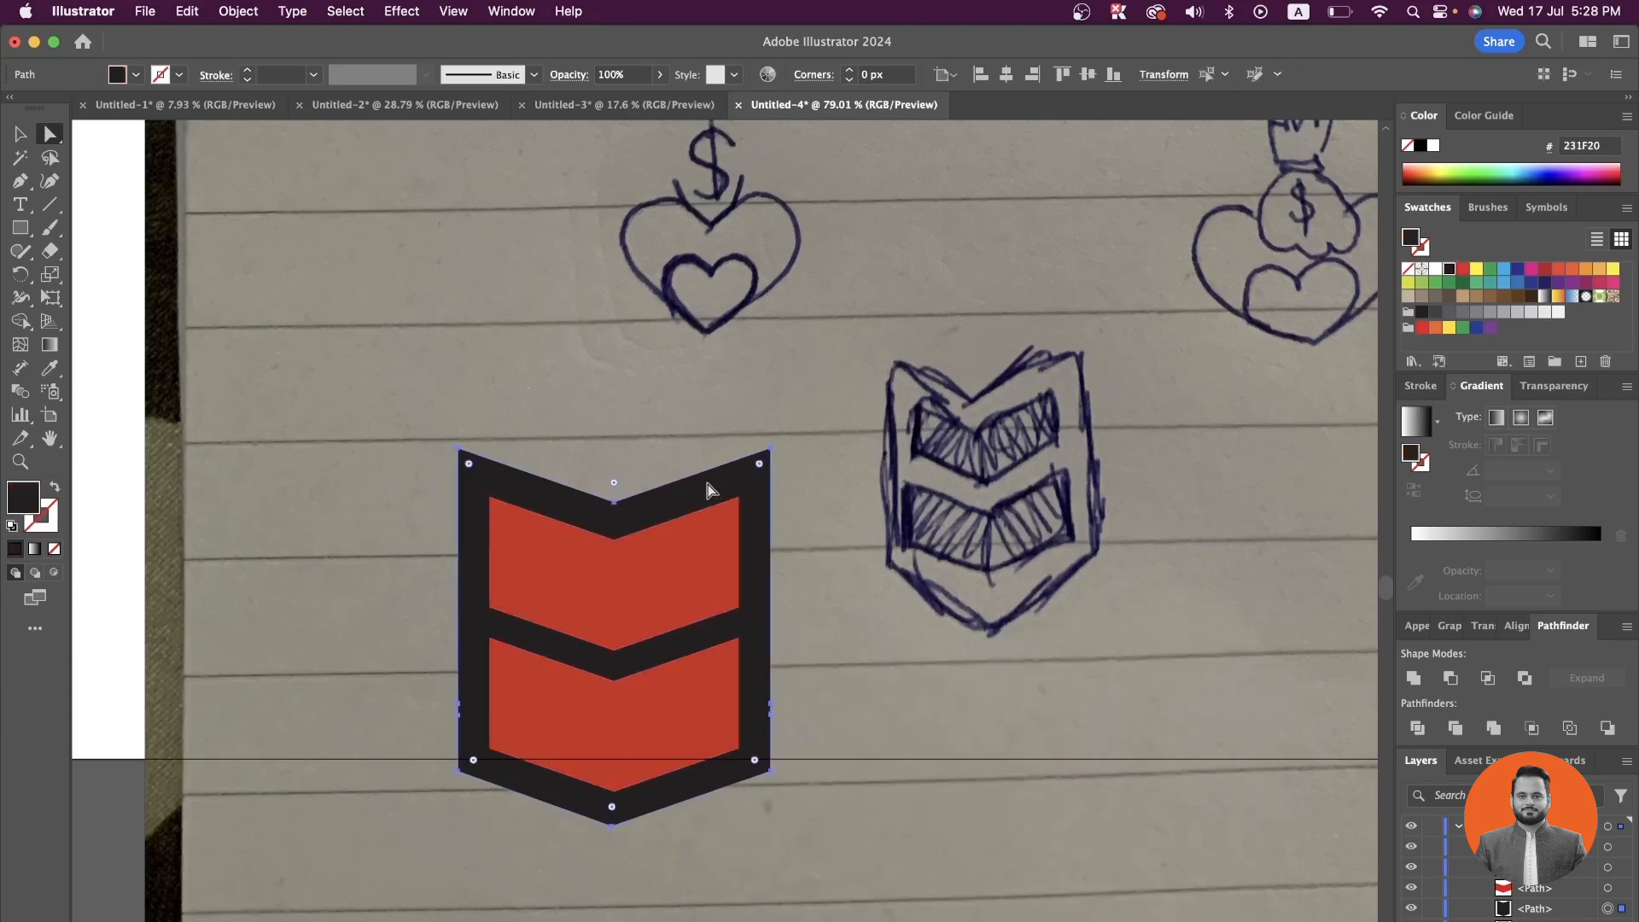
double_click(1410, 240)
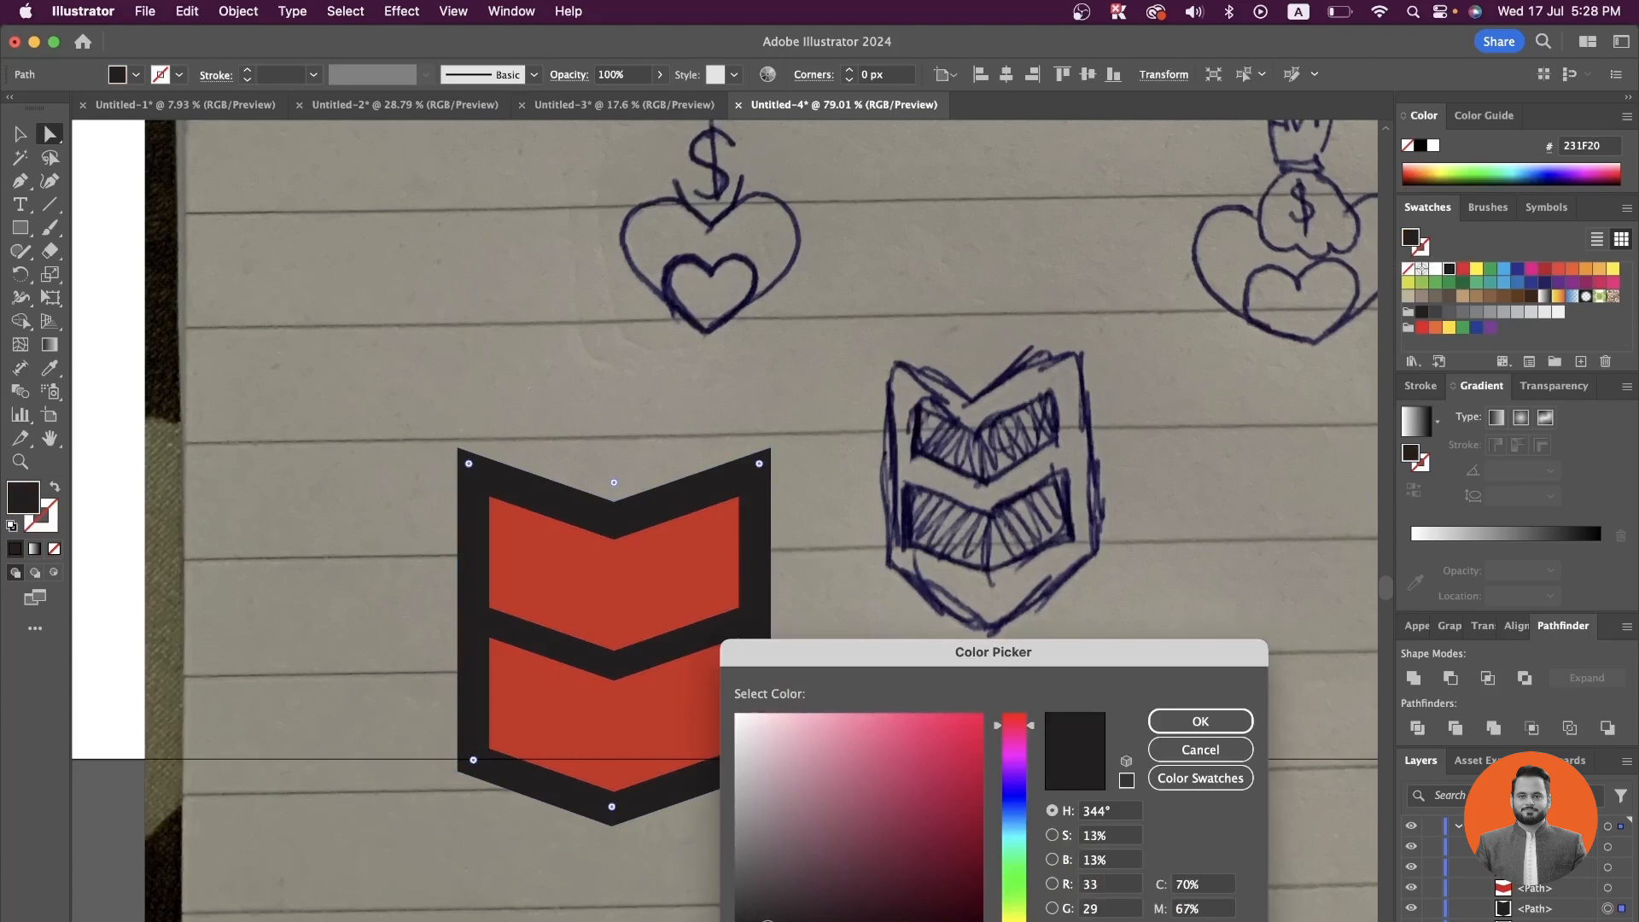
drag(769, 921, 702, 918)
click(1200, 722)
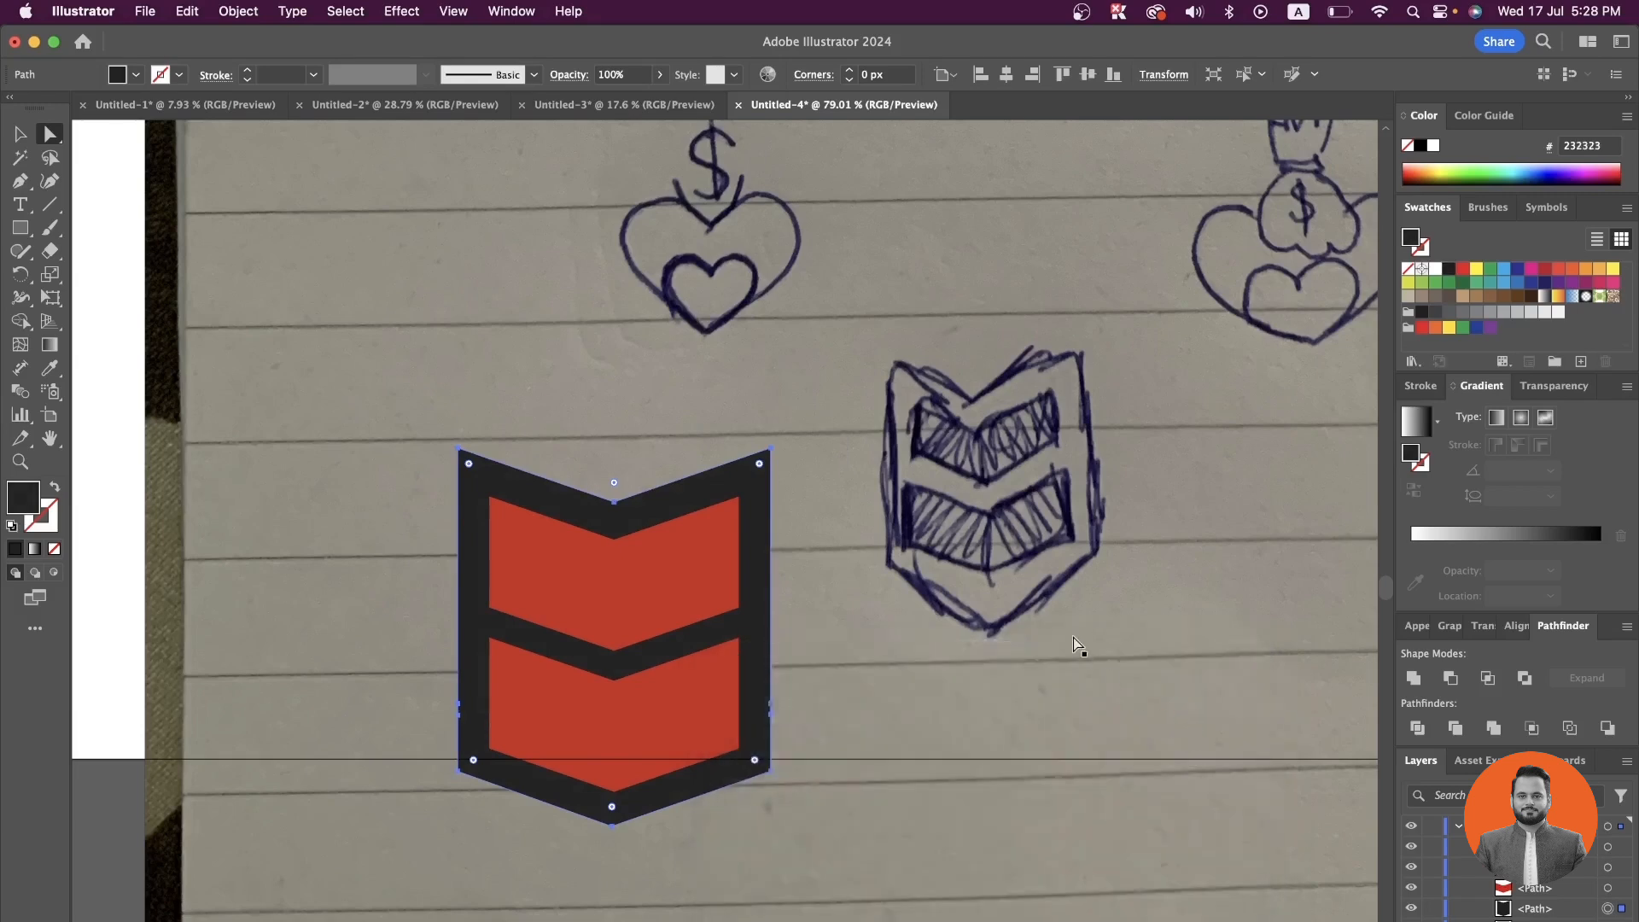
- Move the sketch photo and the Money Making Marriage logo image away from the finished shield
scroll(1077, 646, down, 3)
scroll(1077, 646, down, 3)
click(571, 763)
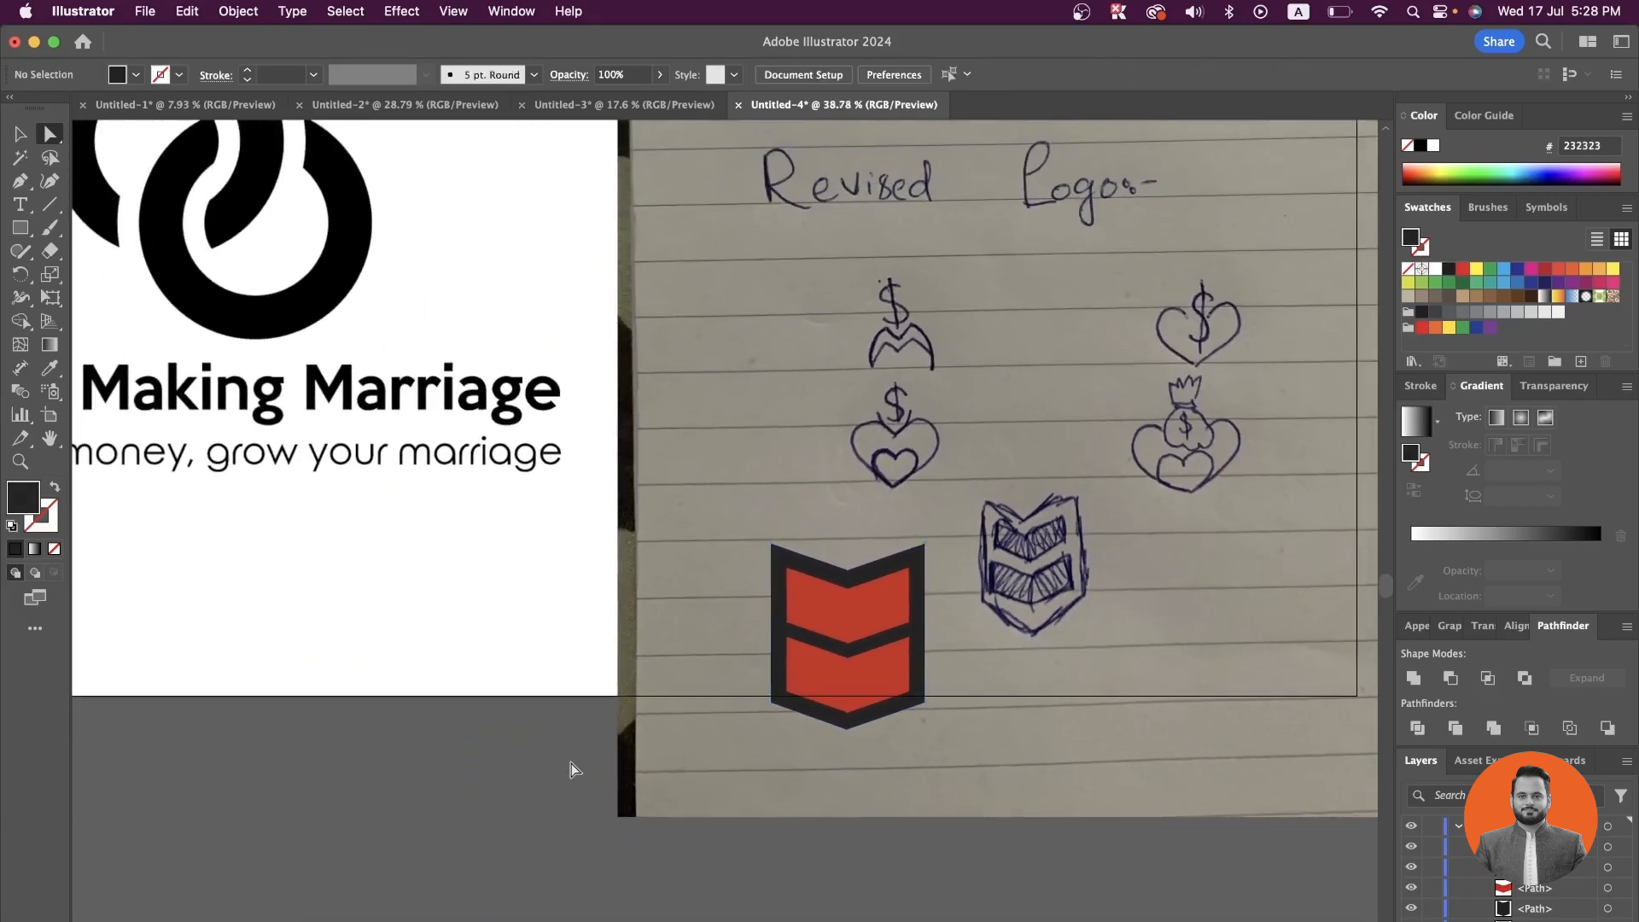
mouse_move(1103, 709)
mouse_down()
mouse_move(1219, 407)
mouse_move(1226, 335)
mouse_up()
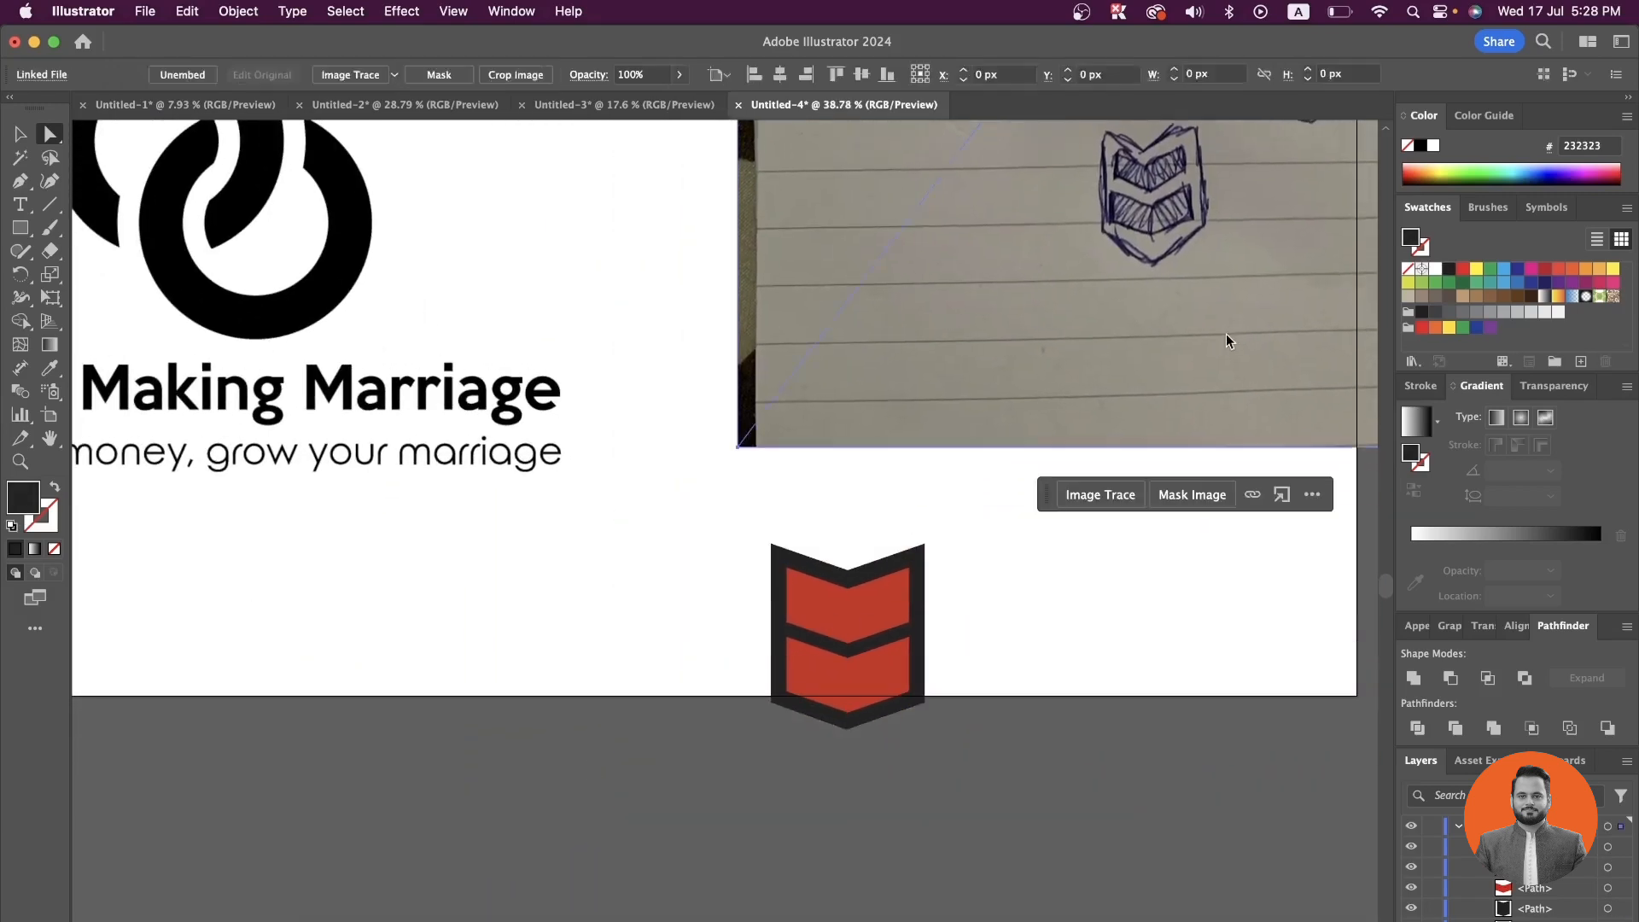
drag(1078, 322, 1094, 273)
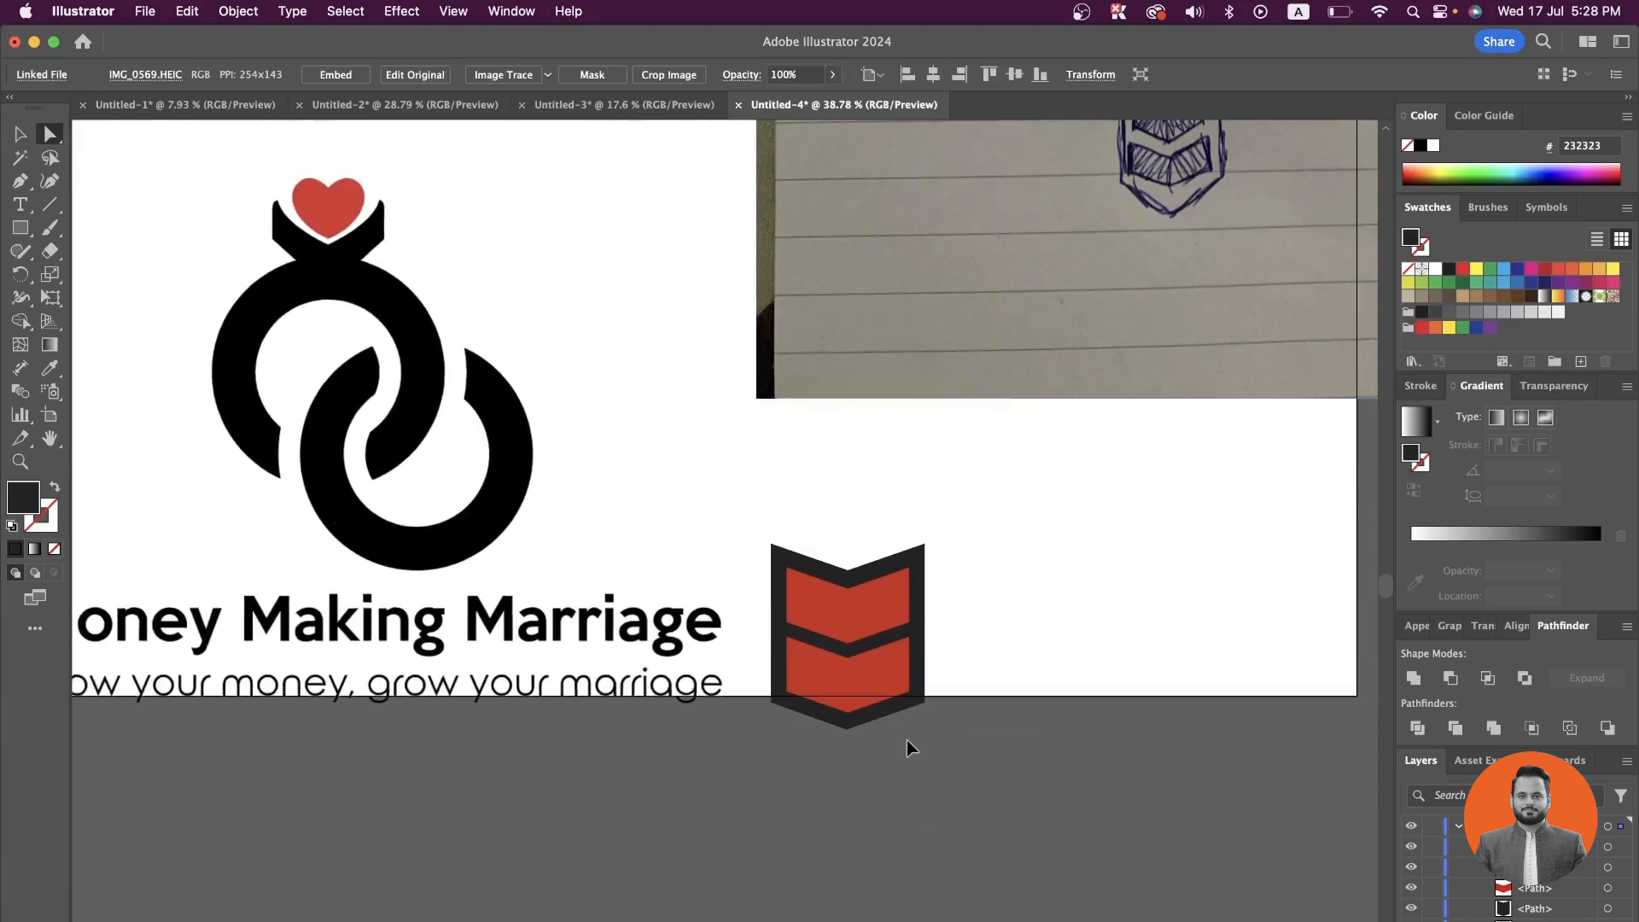
drag(606, 585, 597, 555)
drag(727, 524, 506, 478)
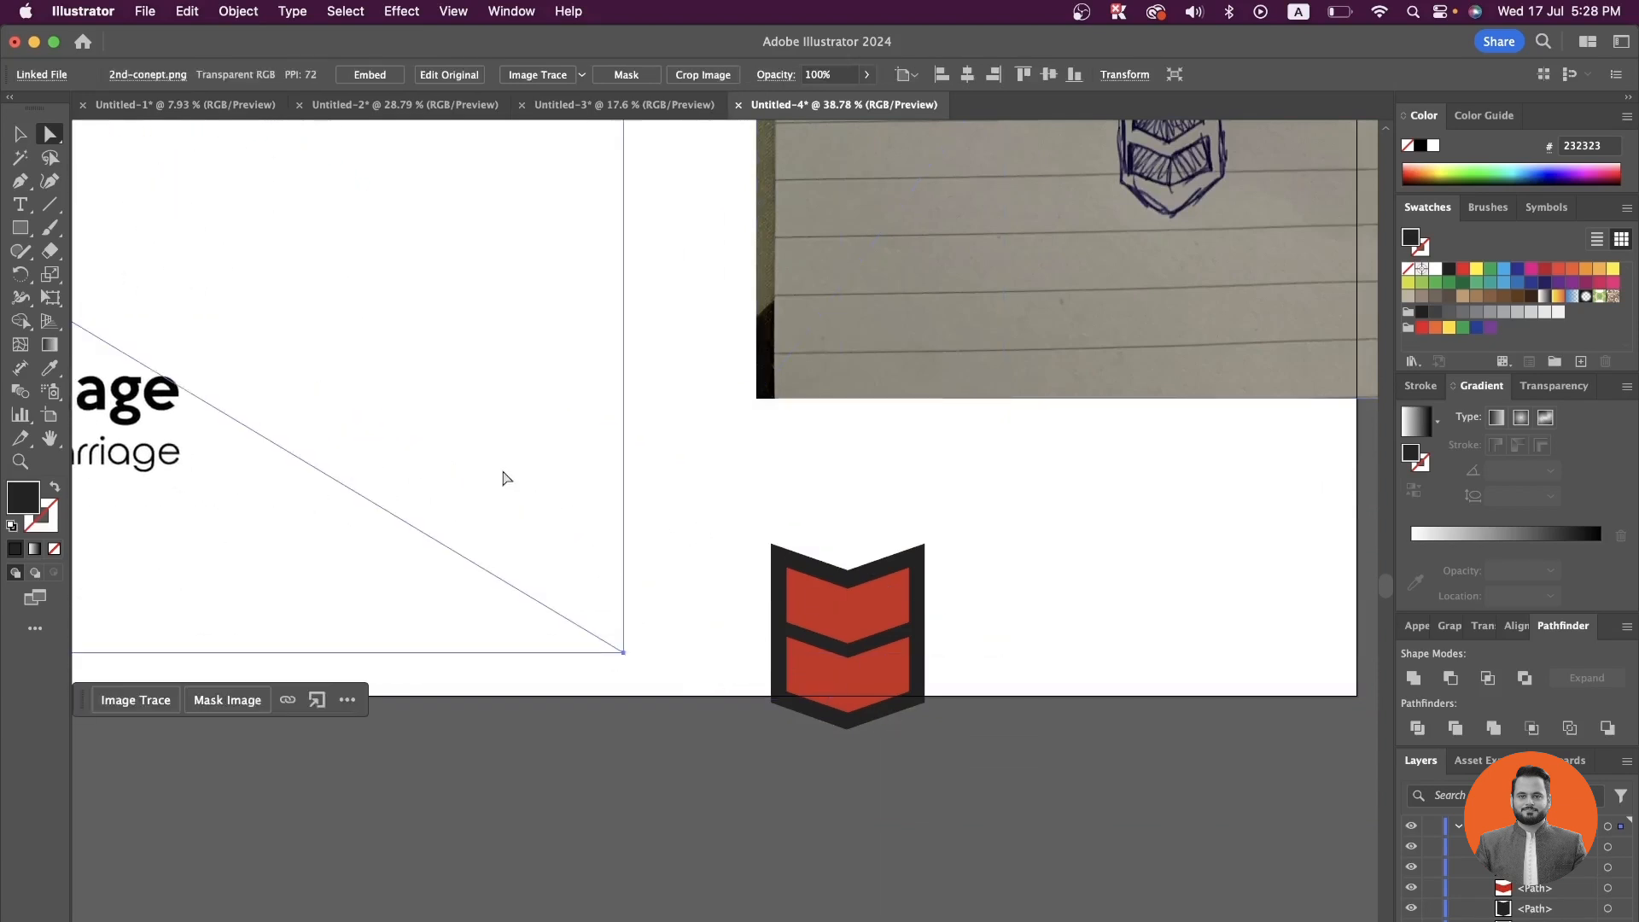
- Duplicate the whole shield and place the copy beside the original
drag(756, 510, 1041, 611)
click(1174, 537)
scroll(1017, 478, up, 1)
scroll(1018, 478, up, 3)
- Draw a red rectangle over the original shield's upper chevron and align its left side near the shield's vertical centre line
click(580, 622)
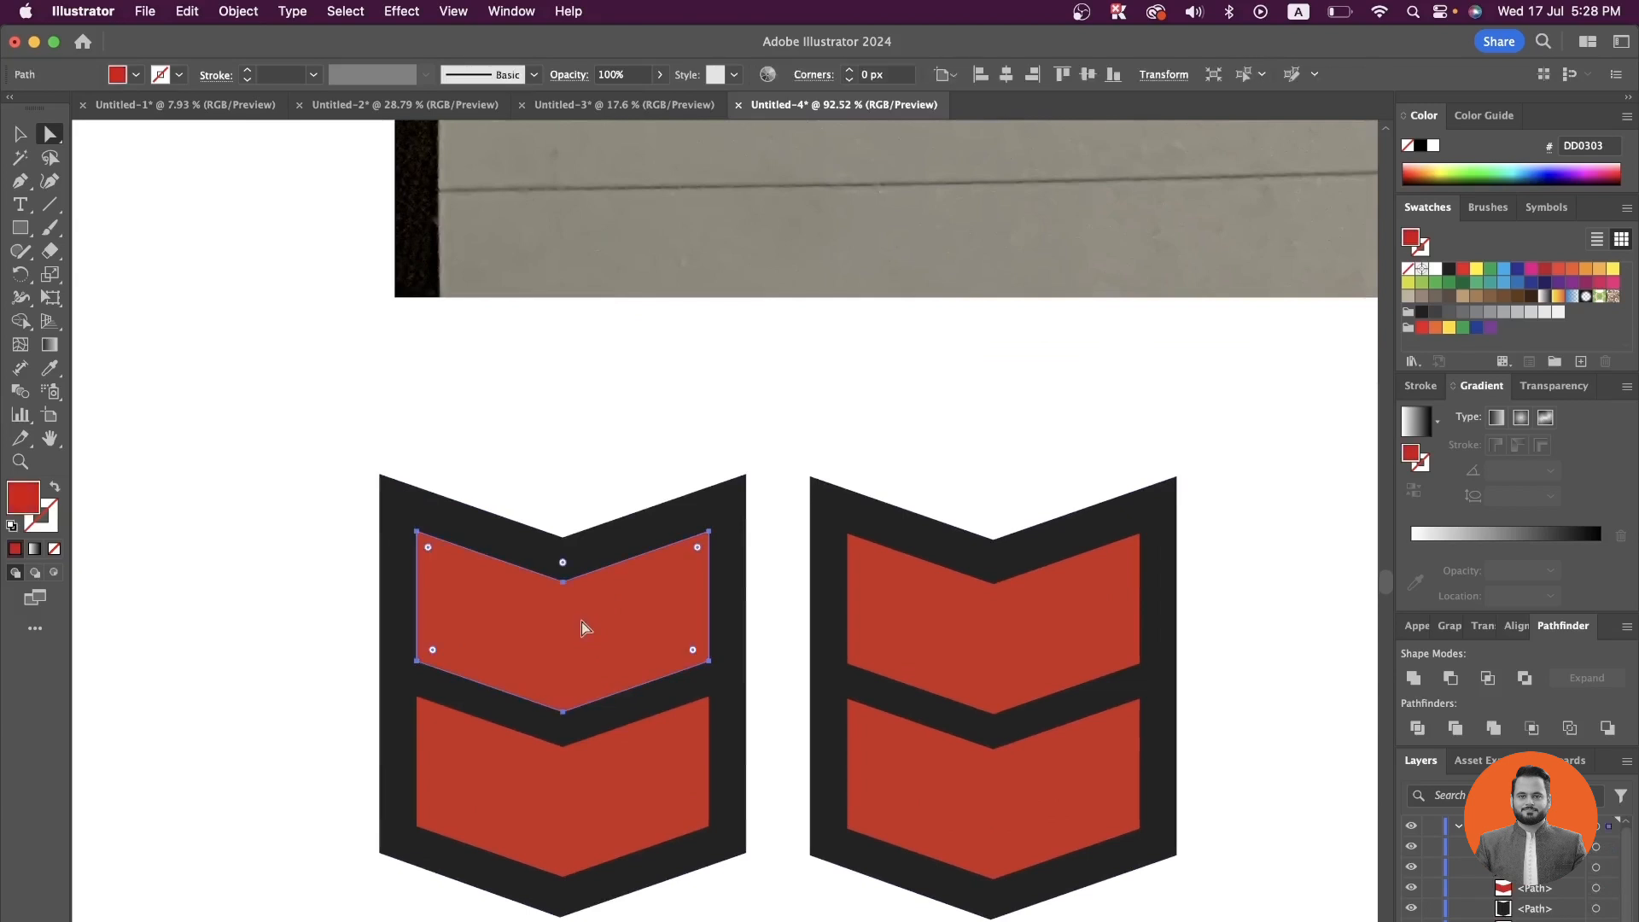
scroll(581, 621, up, 2)
key(m)
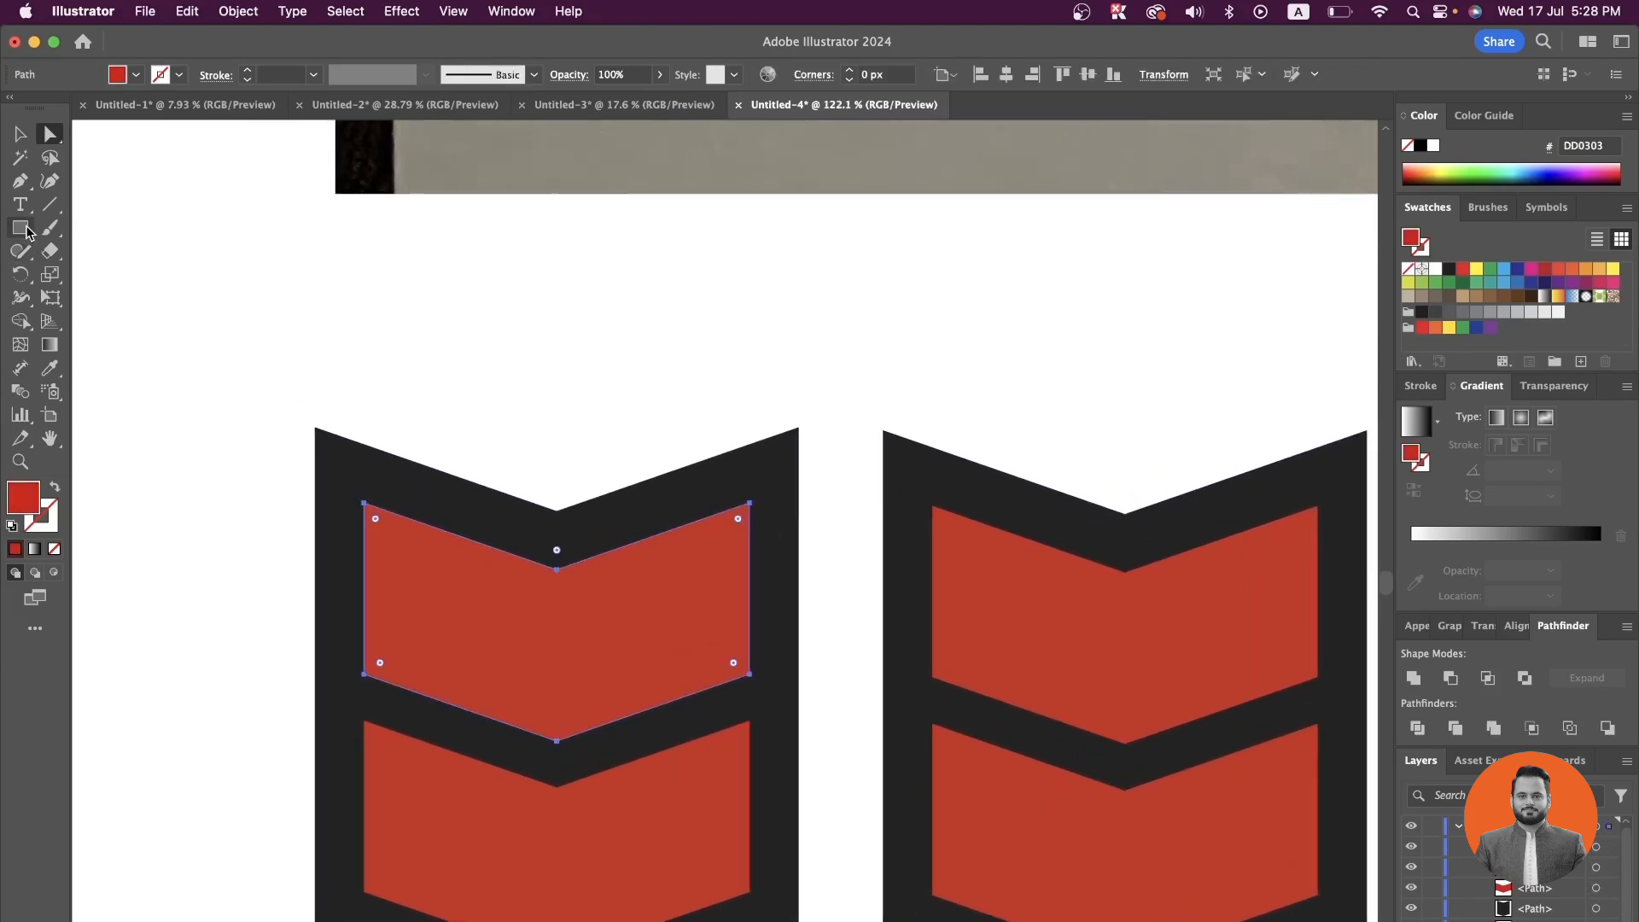
drag(555, 384, 717, 747)
click(14, 132)
scroll(416, 409, down, 2)
scroll(416, 409, right, 2)
drag(535, 478, 557, 498)
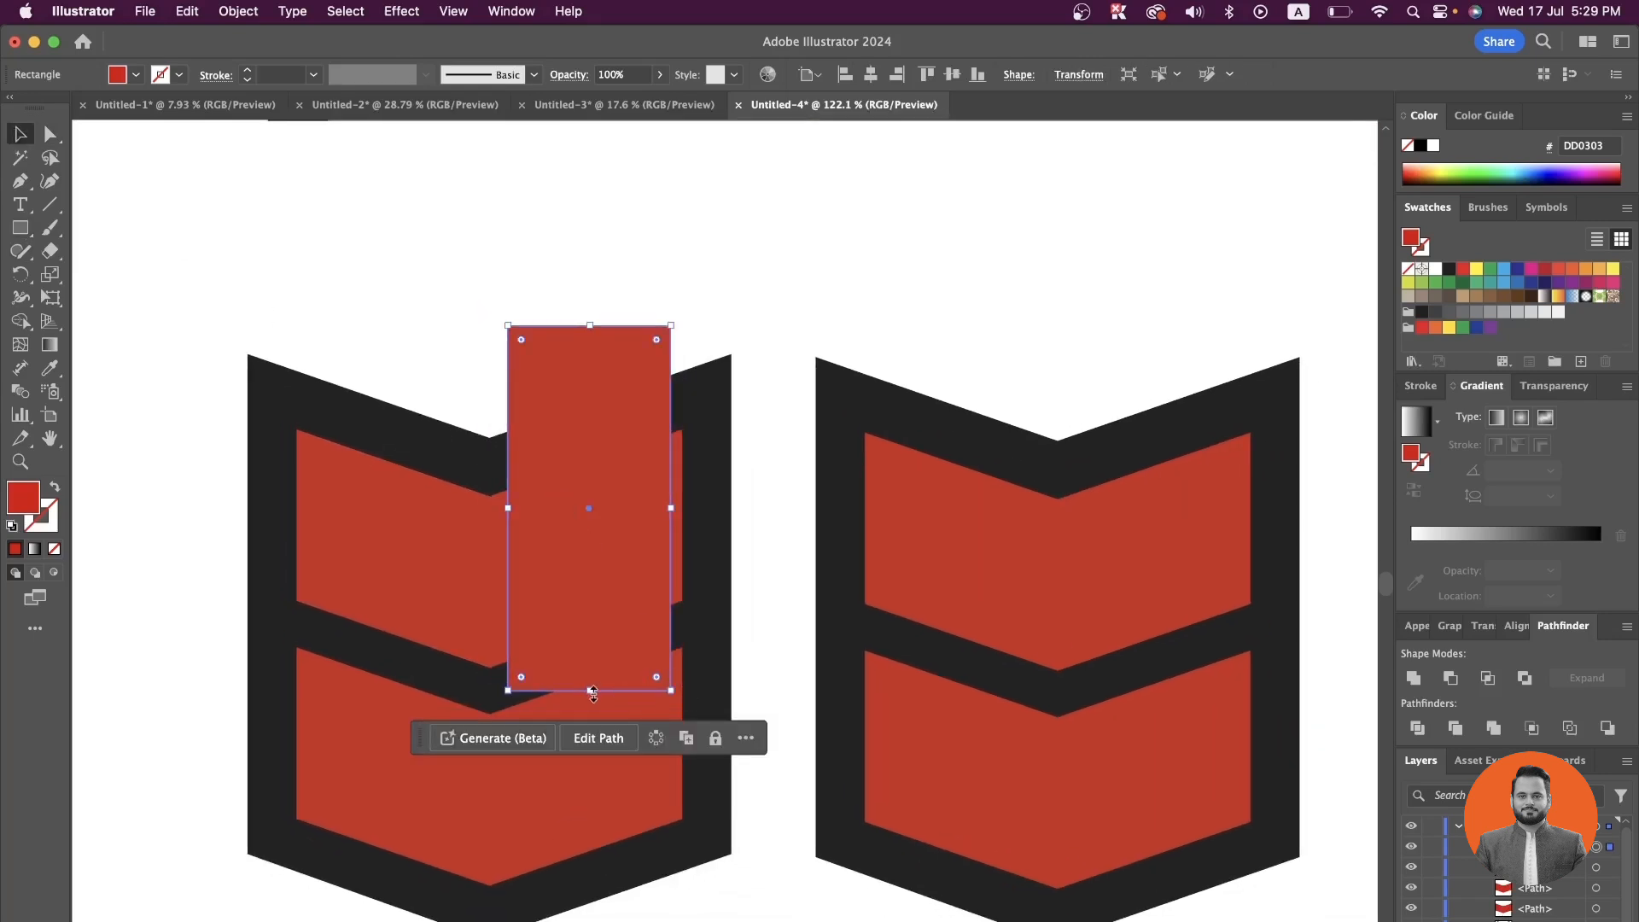
- Stretch the rectangle to cover the right half of both chevrons, with its left edge on the shield's centre line
drag(593, 689, 591, 921)
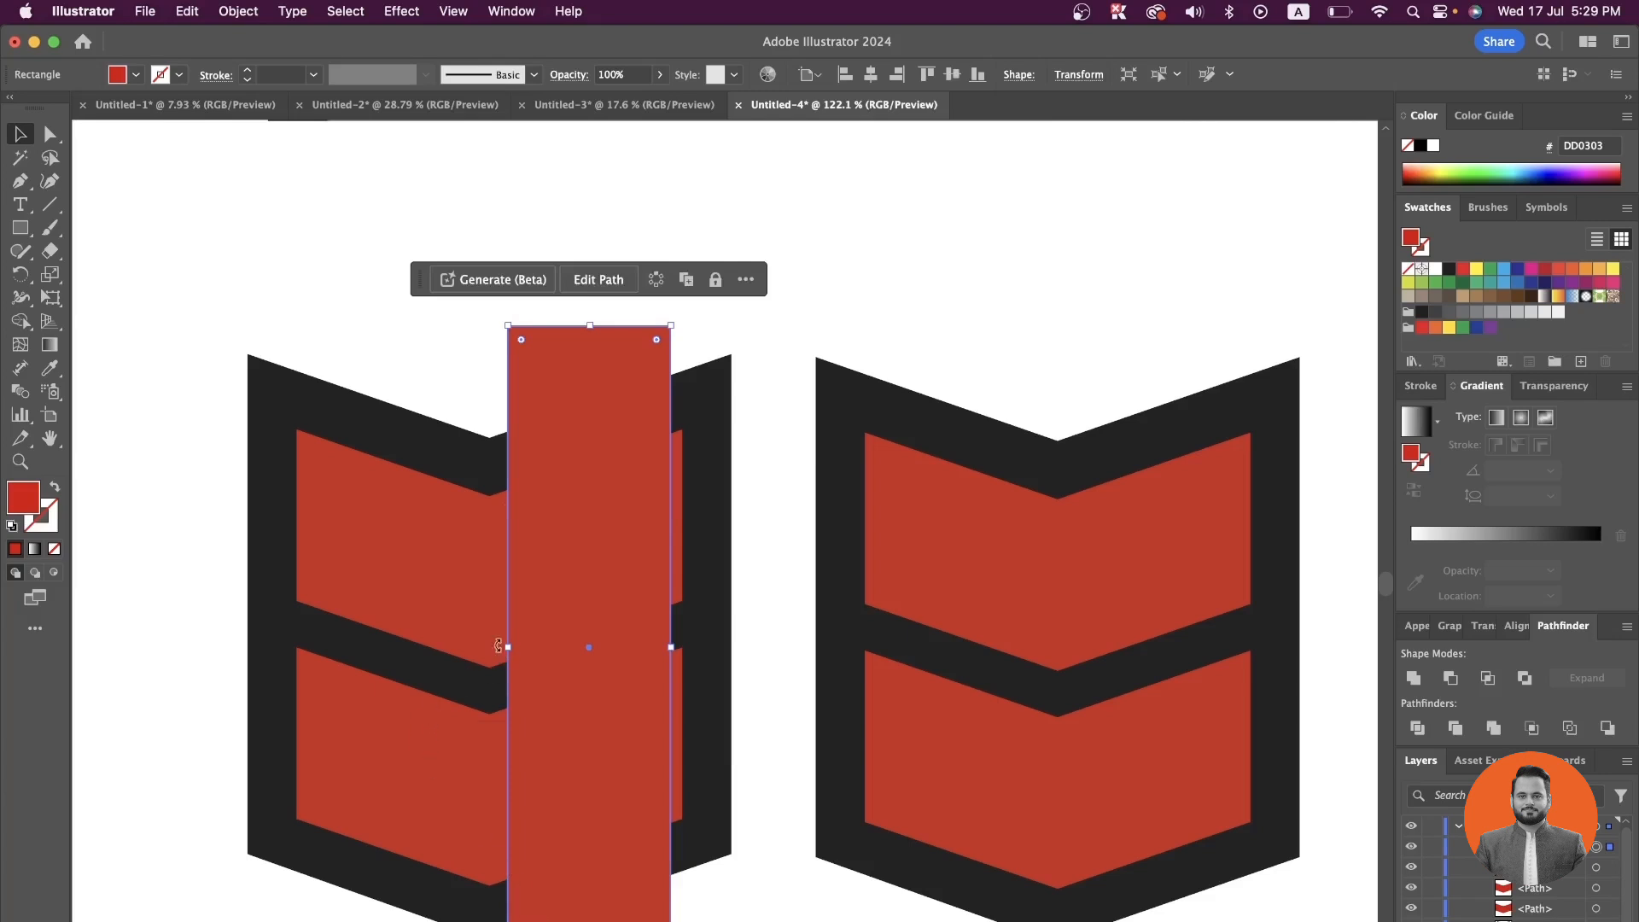
drag(508, 648, 494, 647)
drag(671, 647, 800, 648)
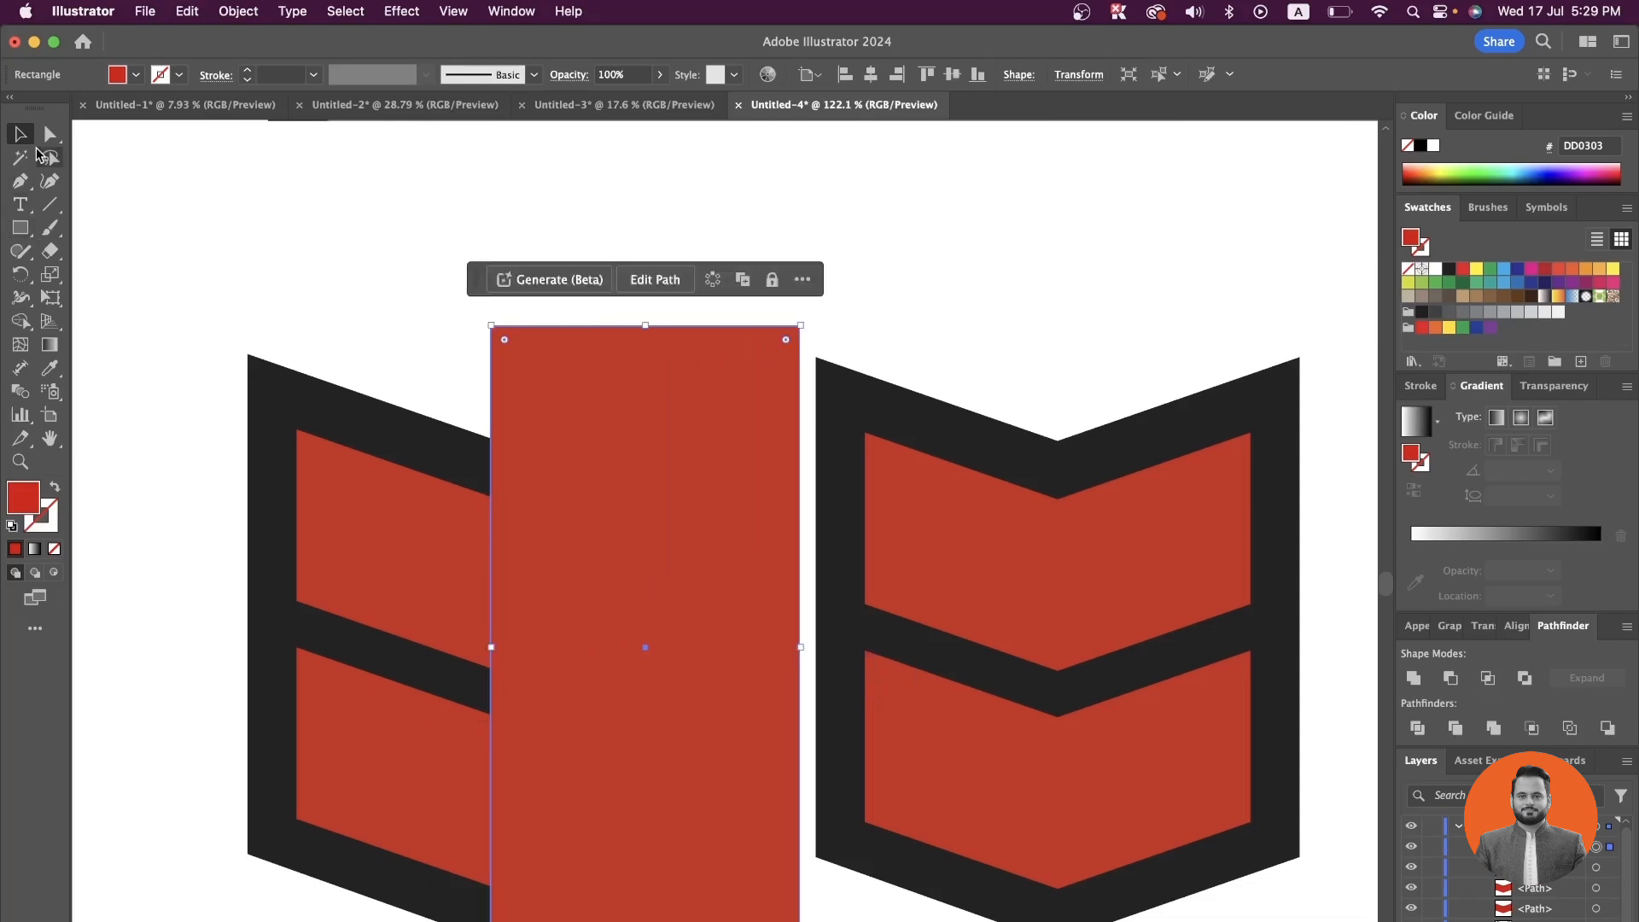
- Split both red chevrons along the rectangle's left edge with the Shape Builder tool and remove the surplus rectangle area
click(49, 135)
click(346, 526)
shift+click(363, 726)
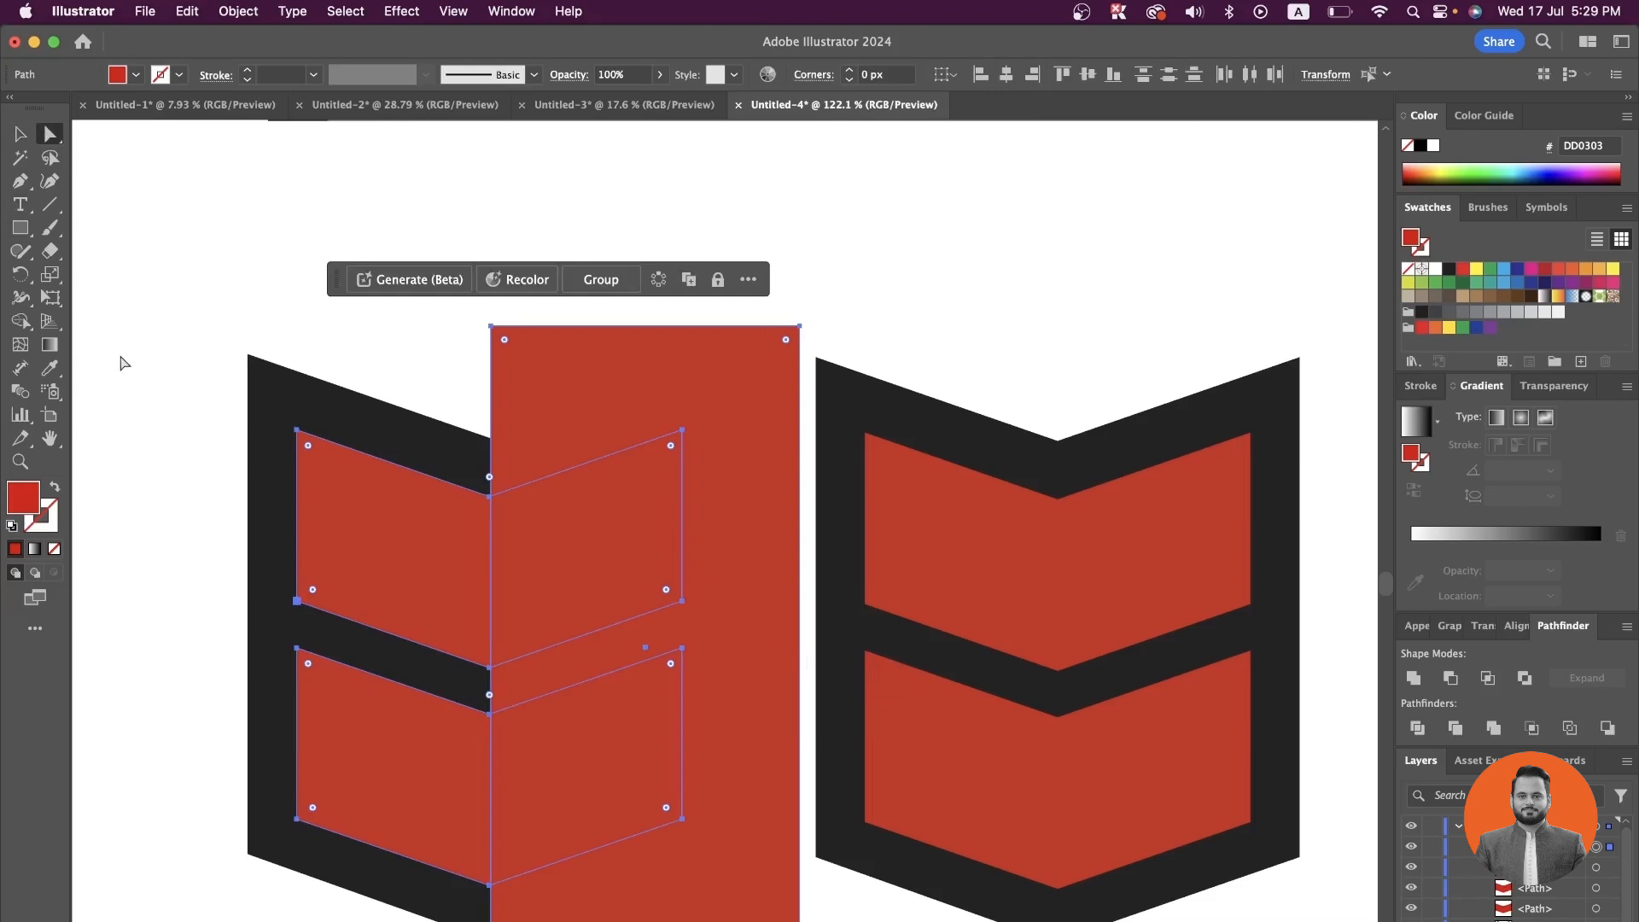
click(20, 321)
click(551, 572)
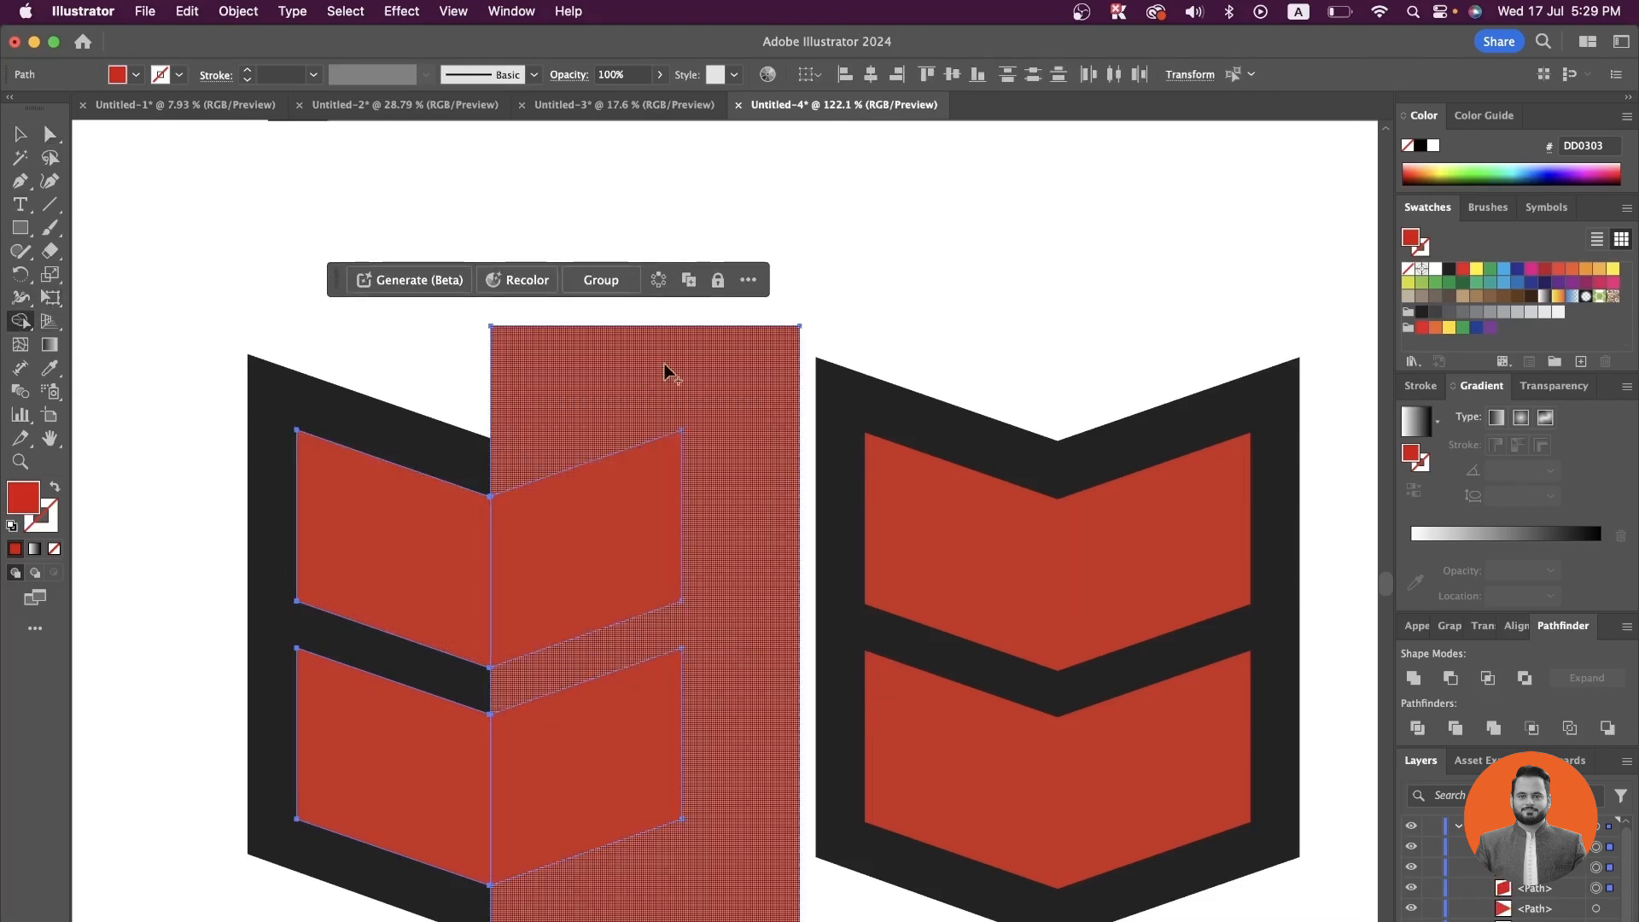
alt+click(668, 373)
click(49, 135)
click(443, 313)
click(585, 563)
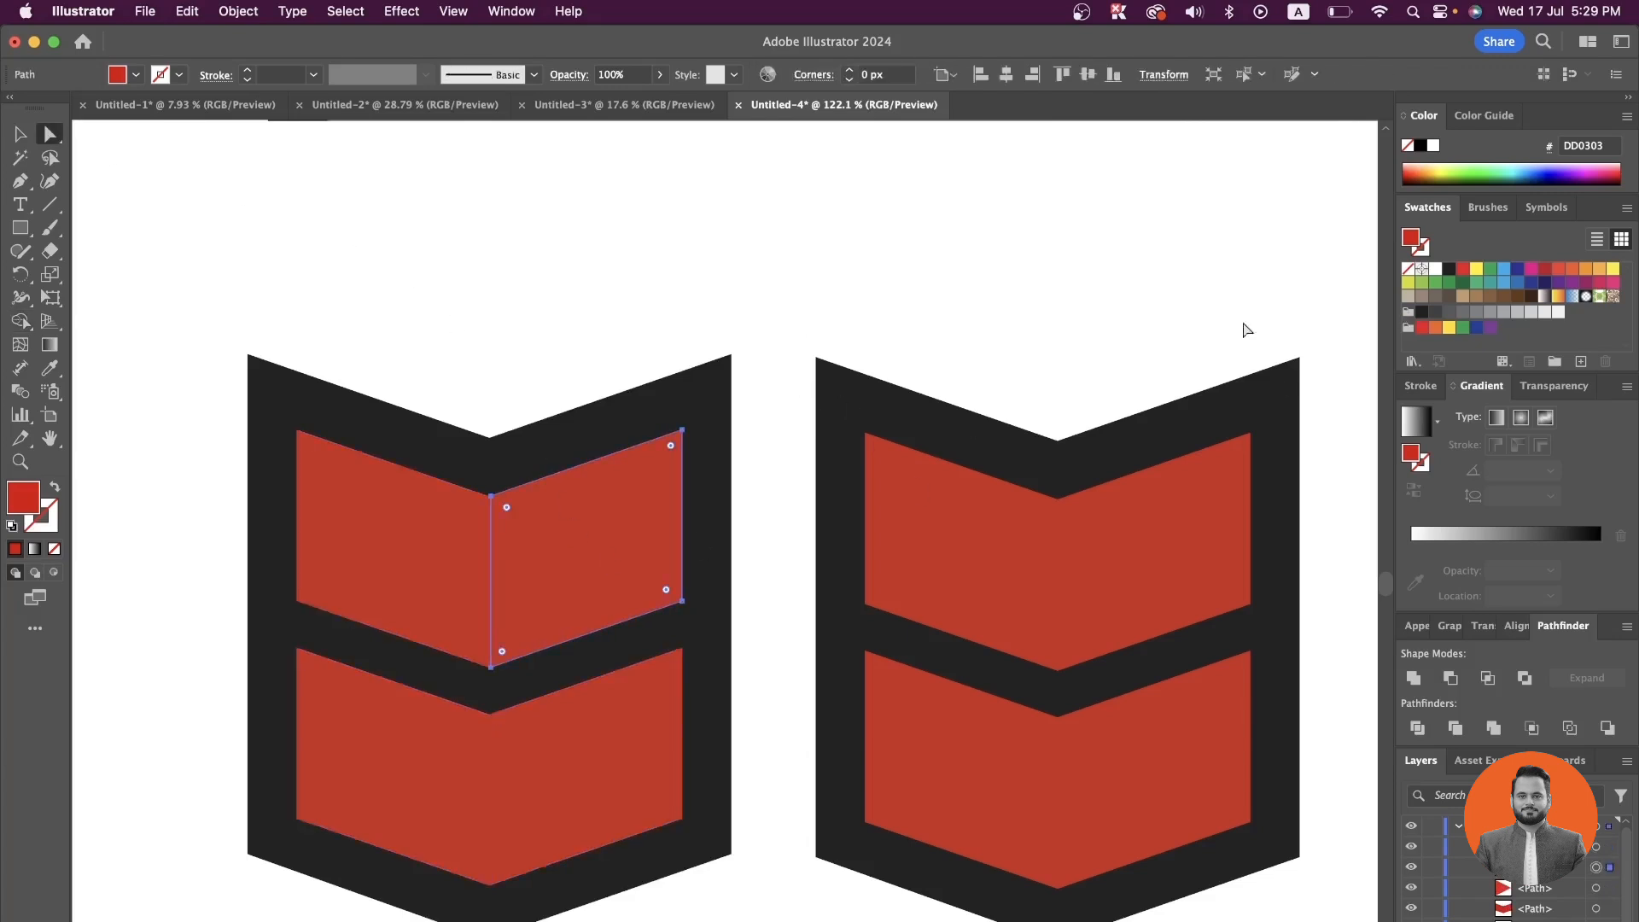
double_click(1413, 242)
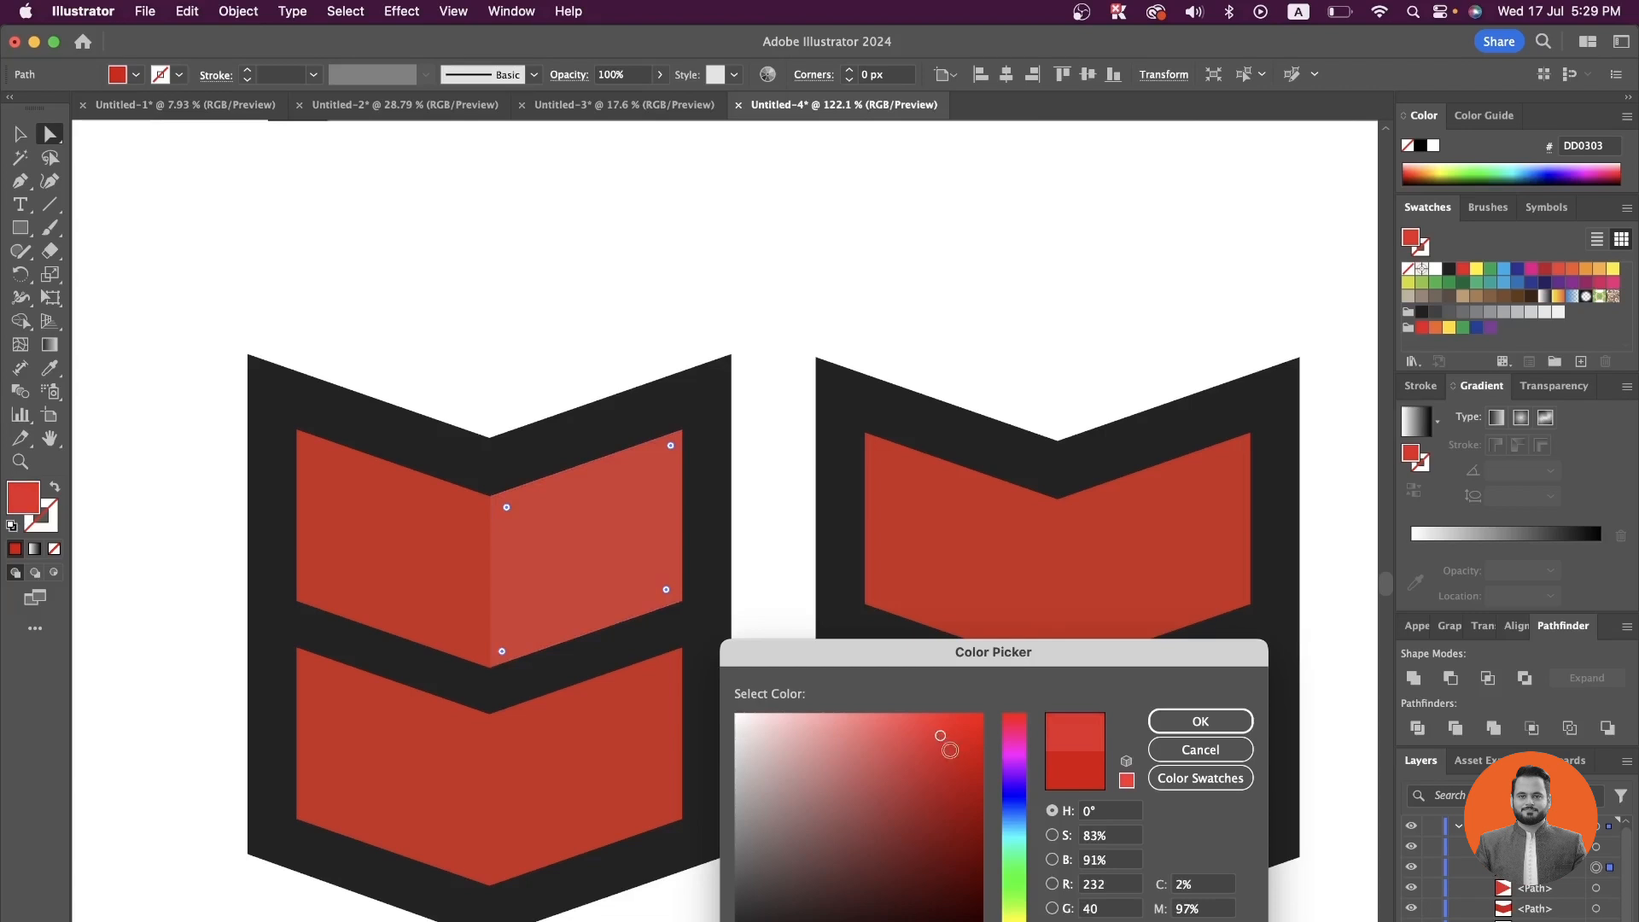
click(959, 789)
drag(960, 789, 945, 788)
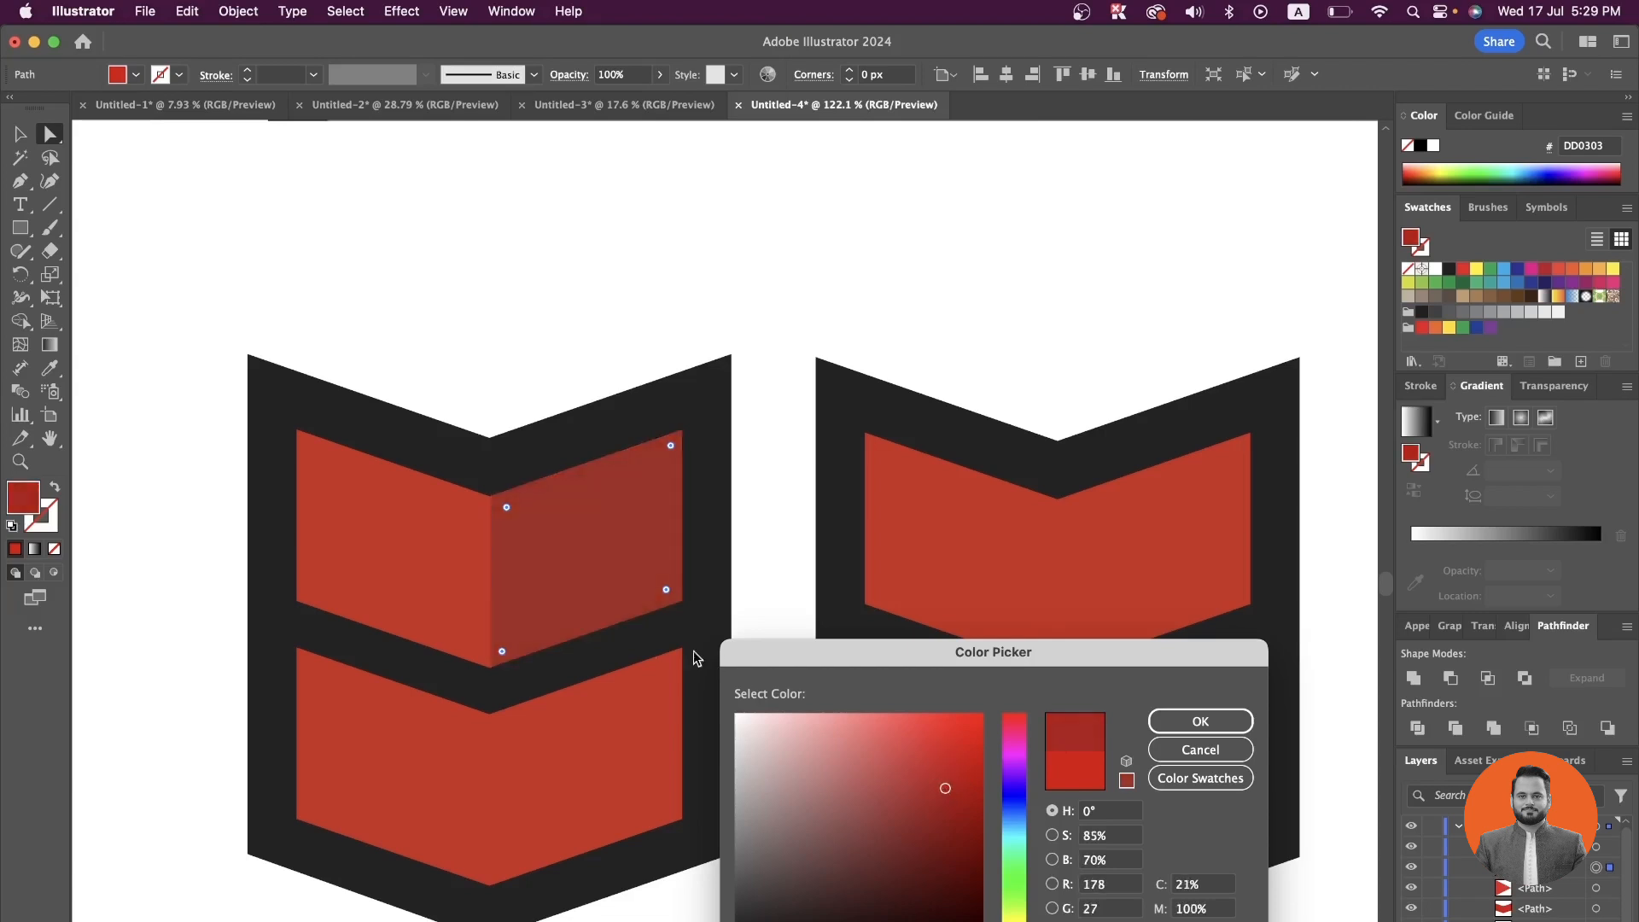
click(1162, 750)
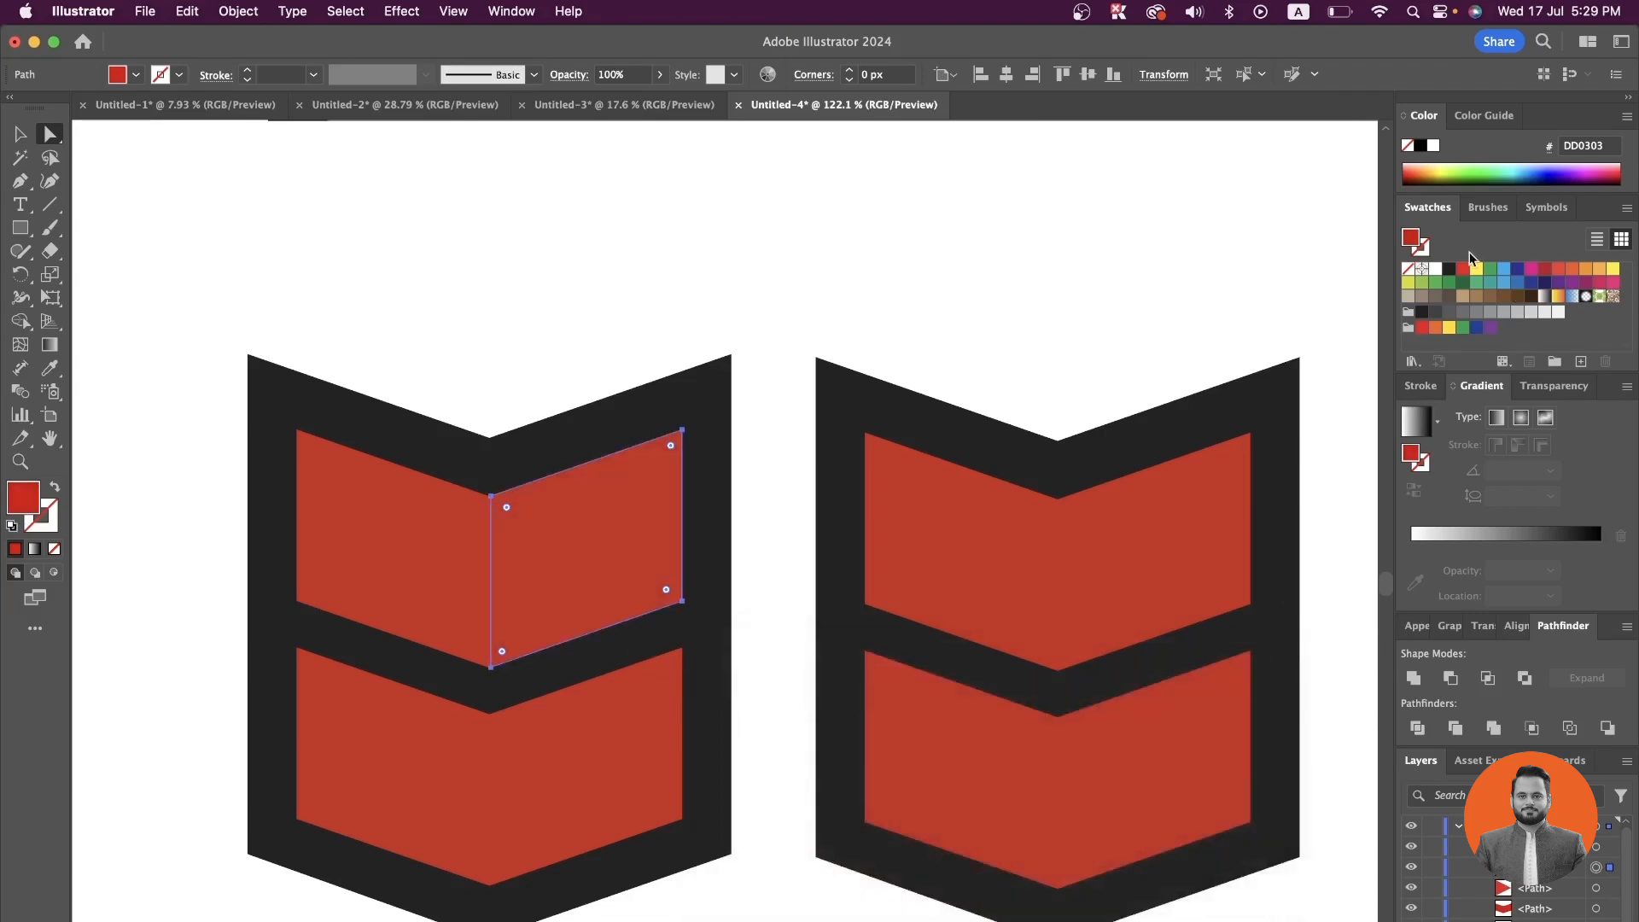
- Fill the right half of the upper chevron with the darker red BC0F0F
double_click(1415, 241)
drag(979, 744, 963, 778)
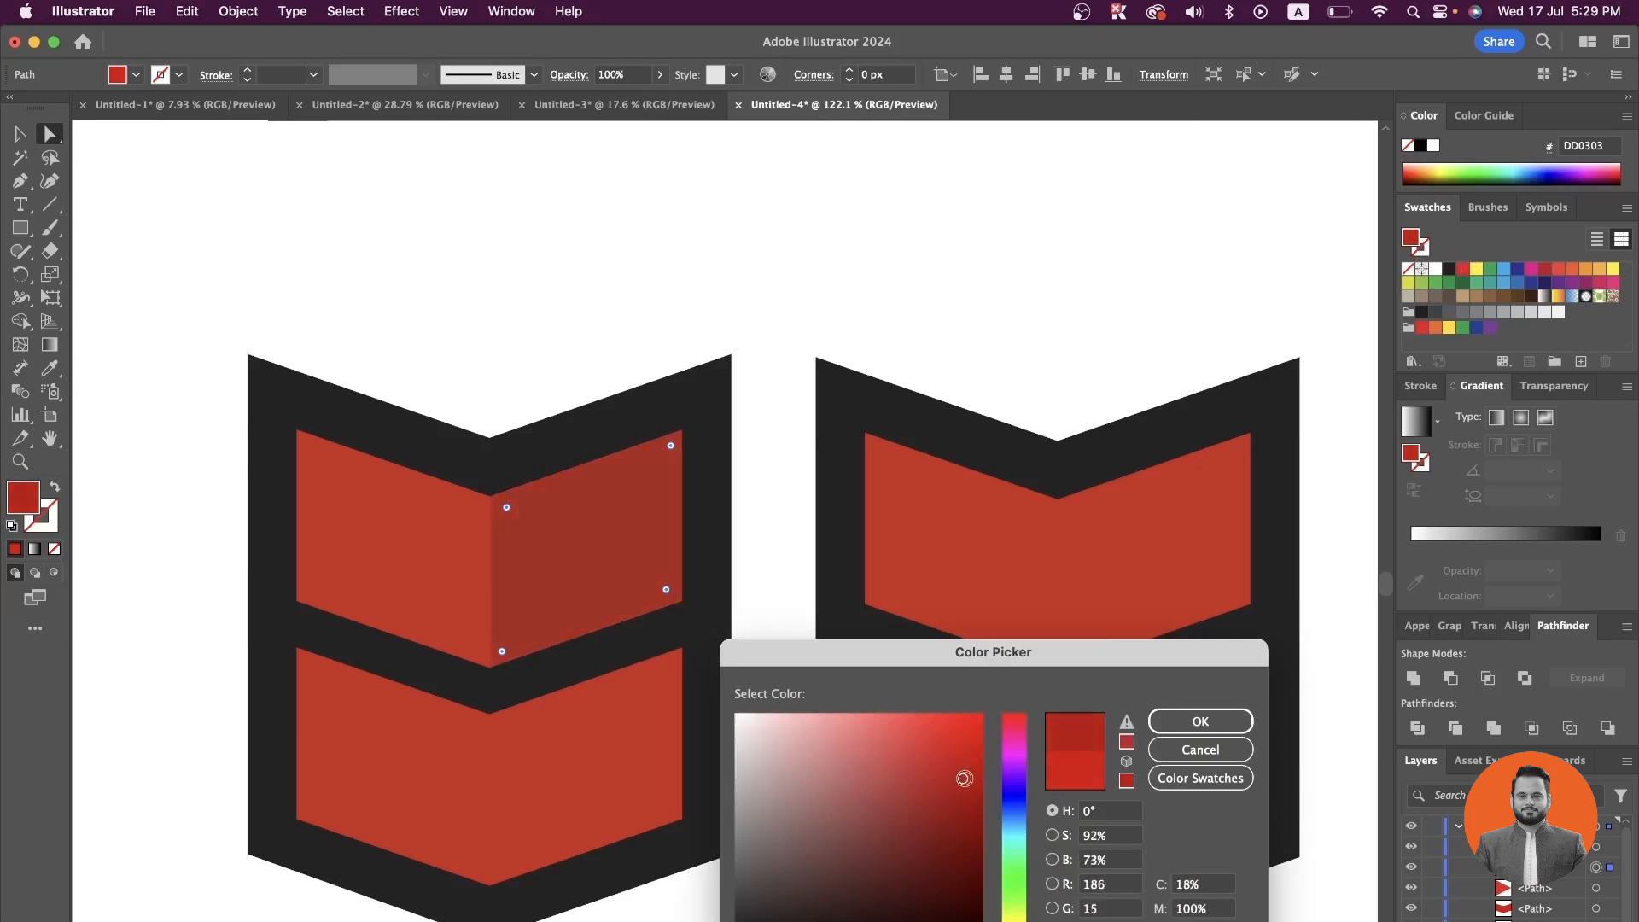
click(1200, 721)
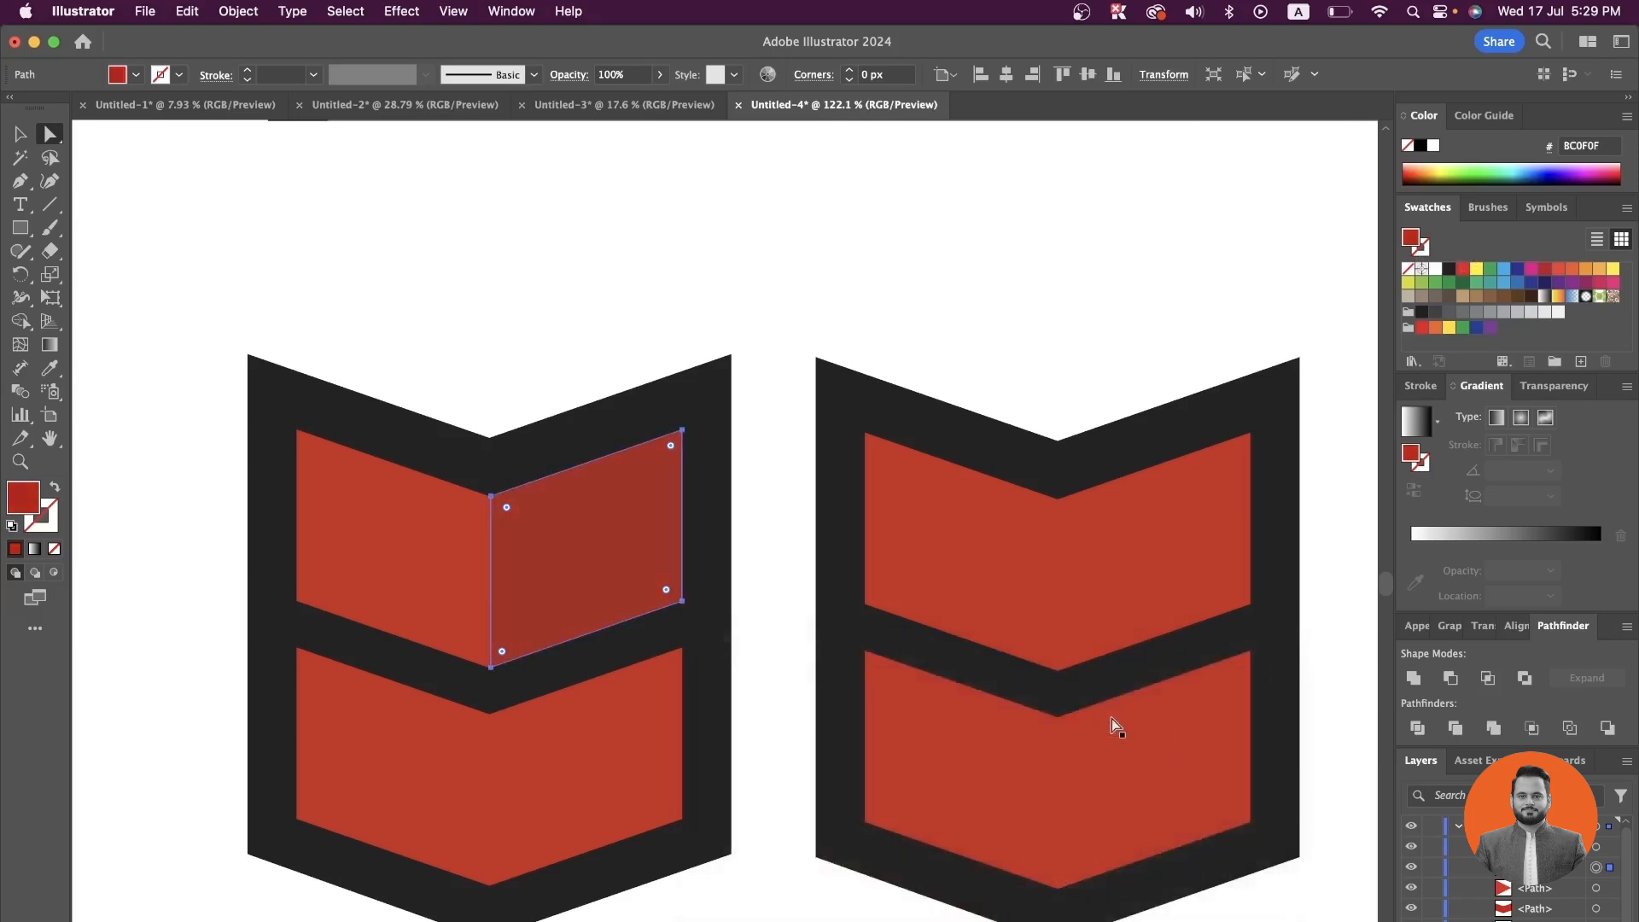
- Match the lower chevron's right half to the darker red of the upper one with the Eyedropper and deselect it
click(544, 727)
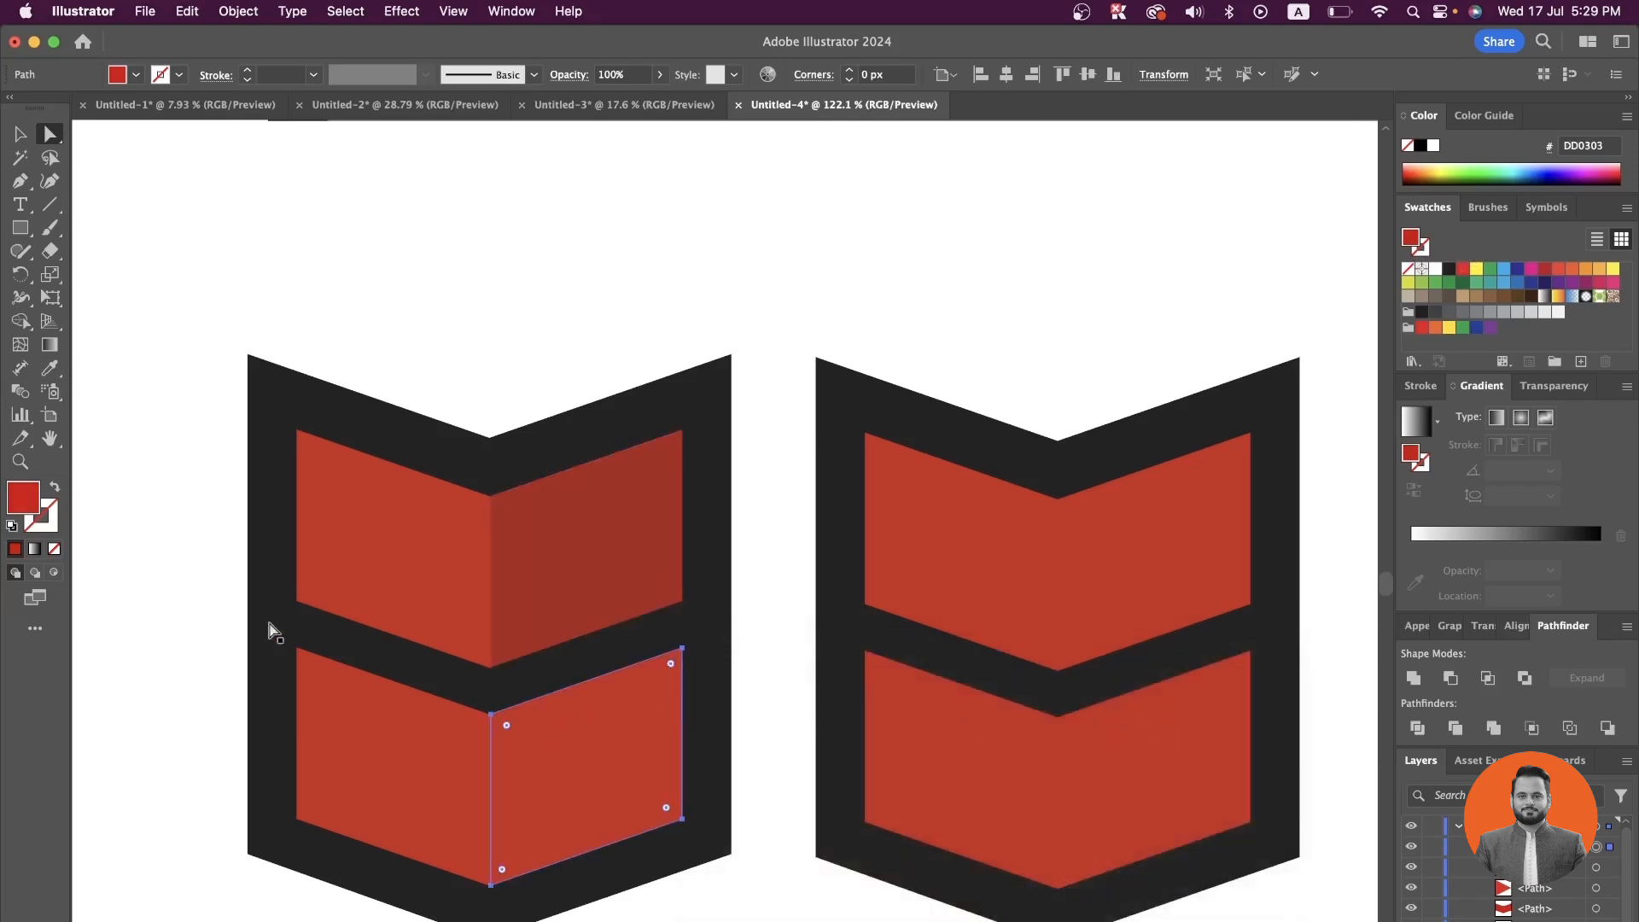
click(52, 372)
click(545, 538)
click(50, 135)
click(364, 266)
scroll(365, 268, down, 5)
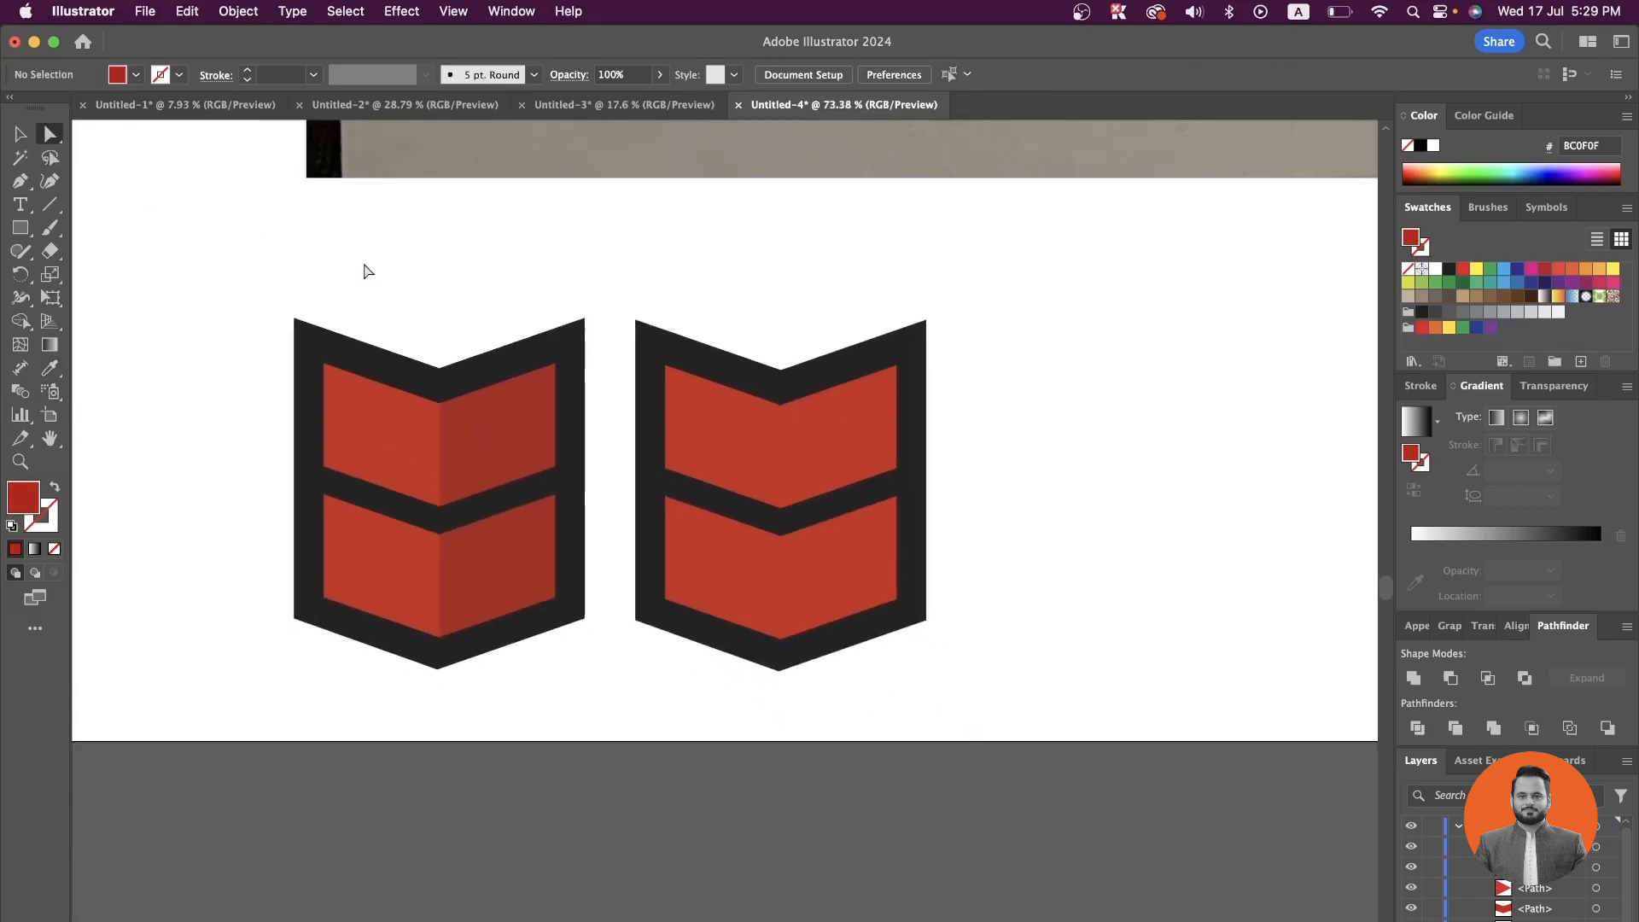
- Round the outer corners of the dark outline and both red chevrons on the copied shield
scroll(367, 272, up, 2)
scroll(662, 414, up, 6)
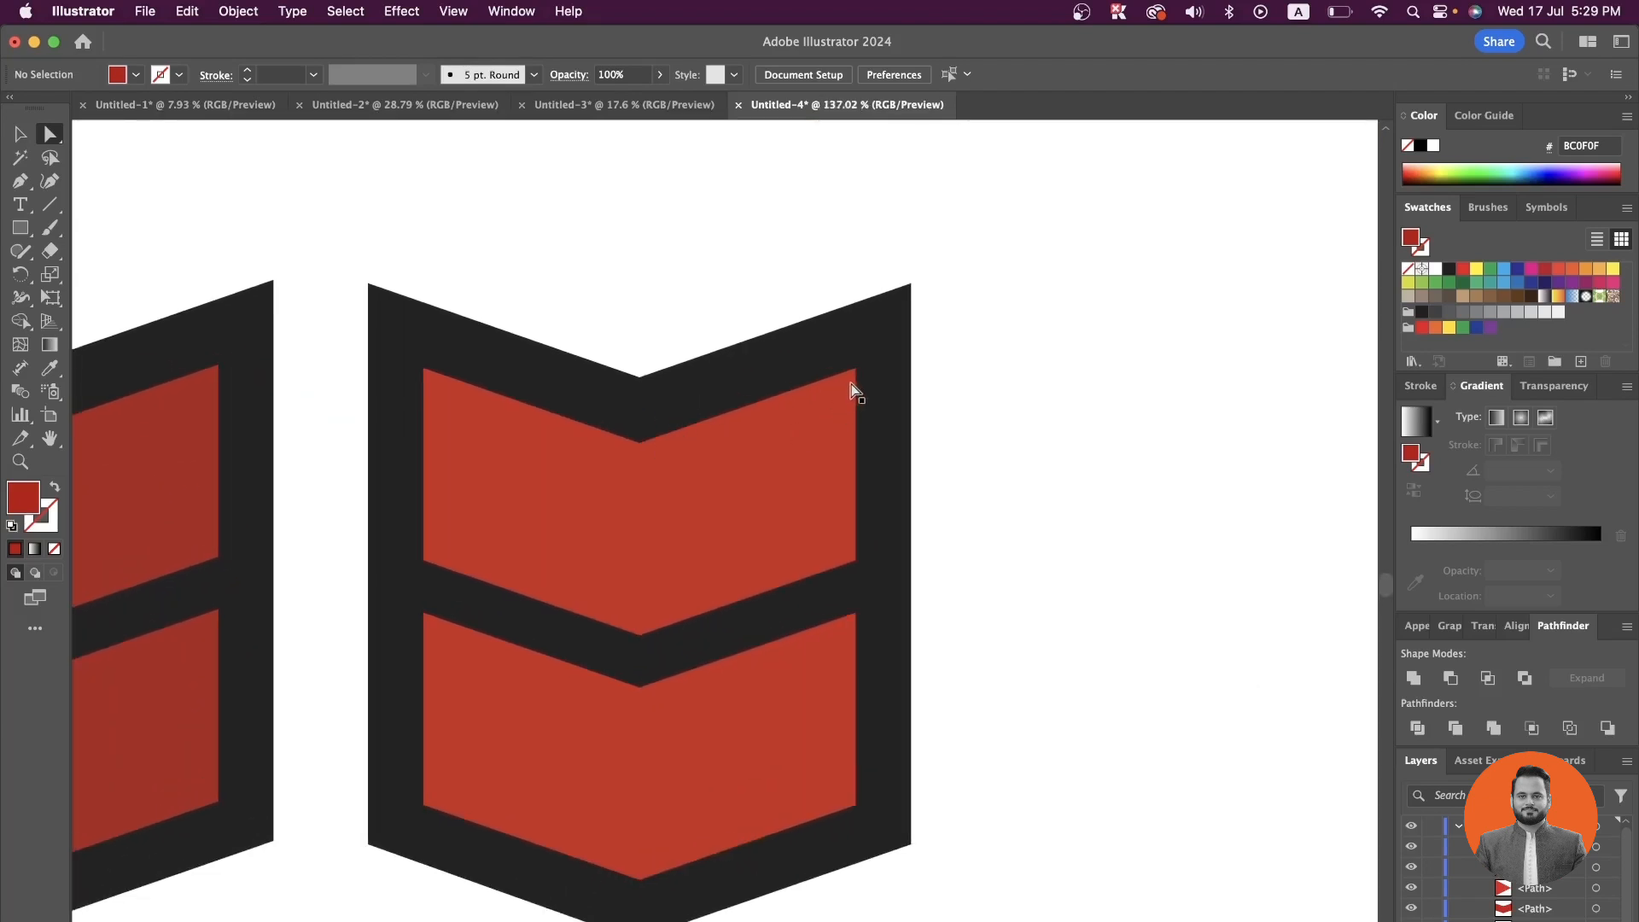
click(854, 371)
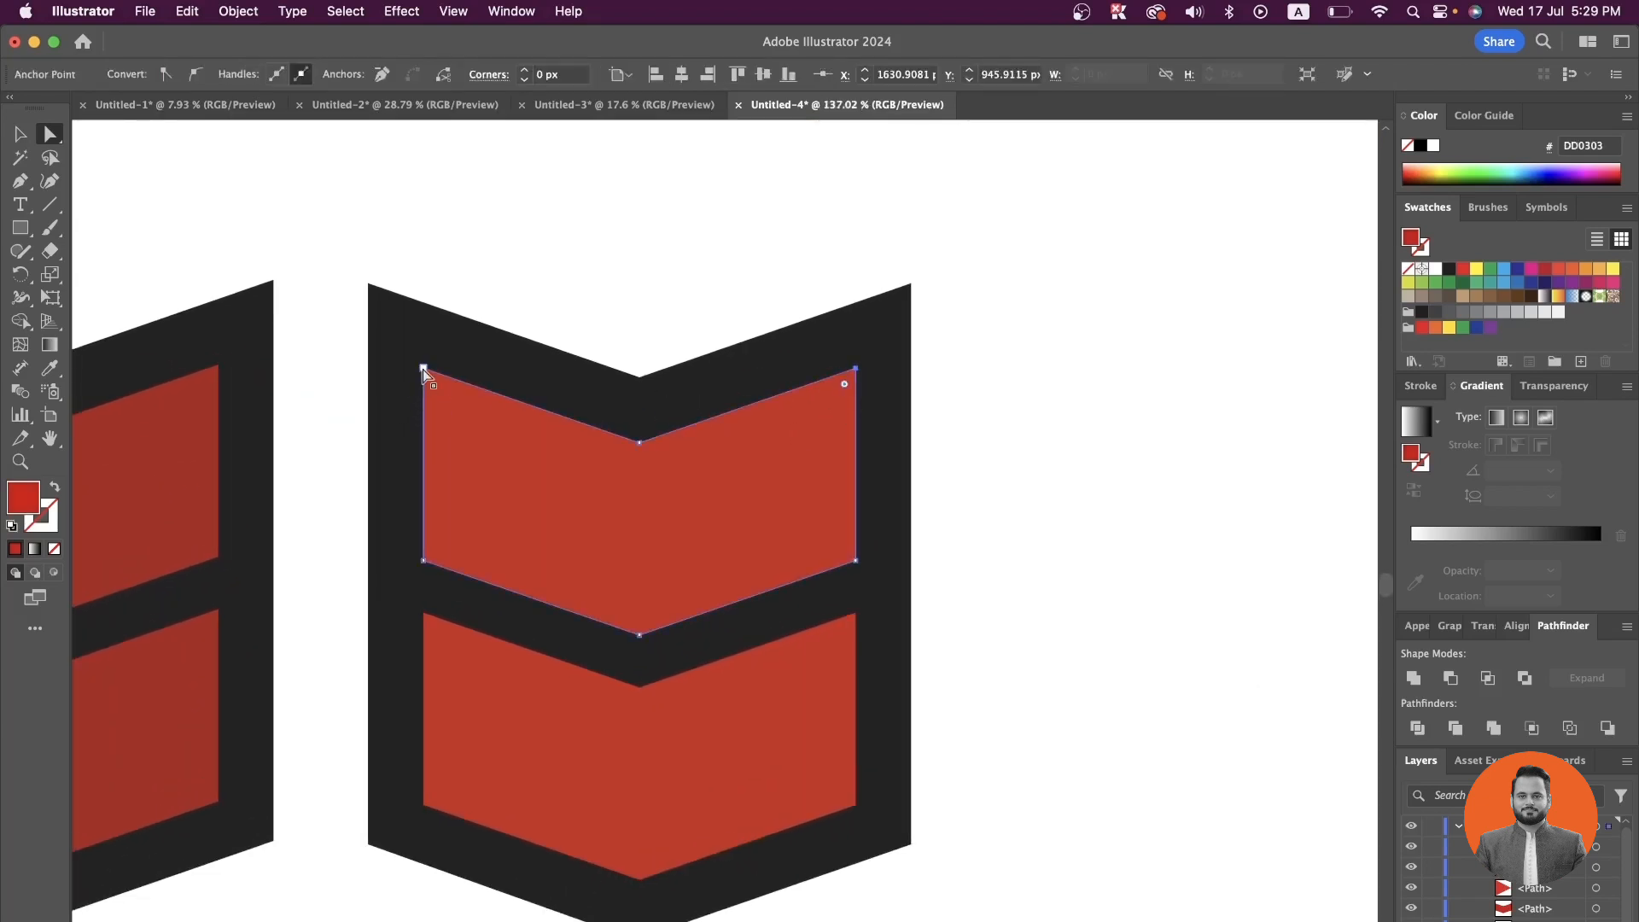
shift+click(422, 369)
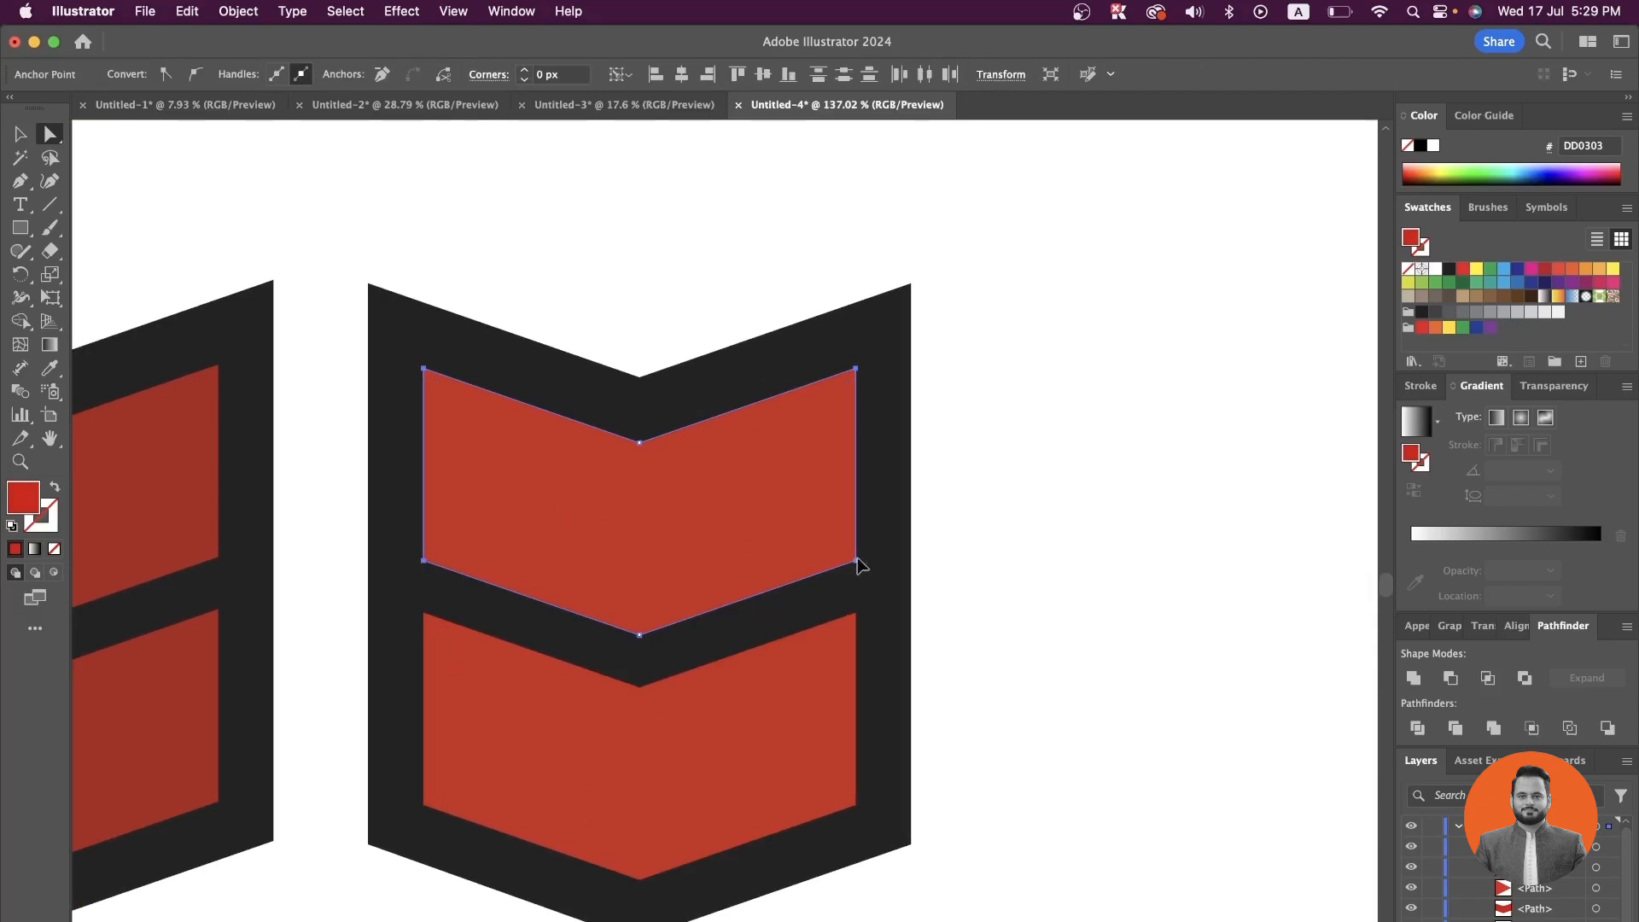
shift+click(856, 613)
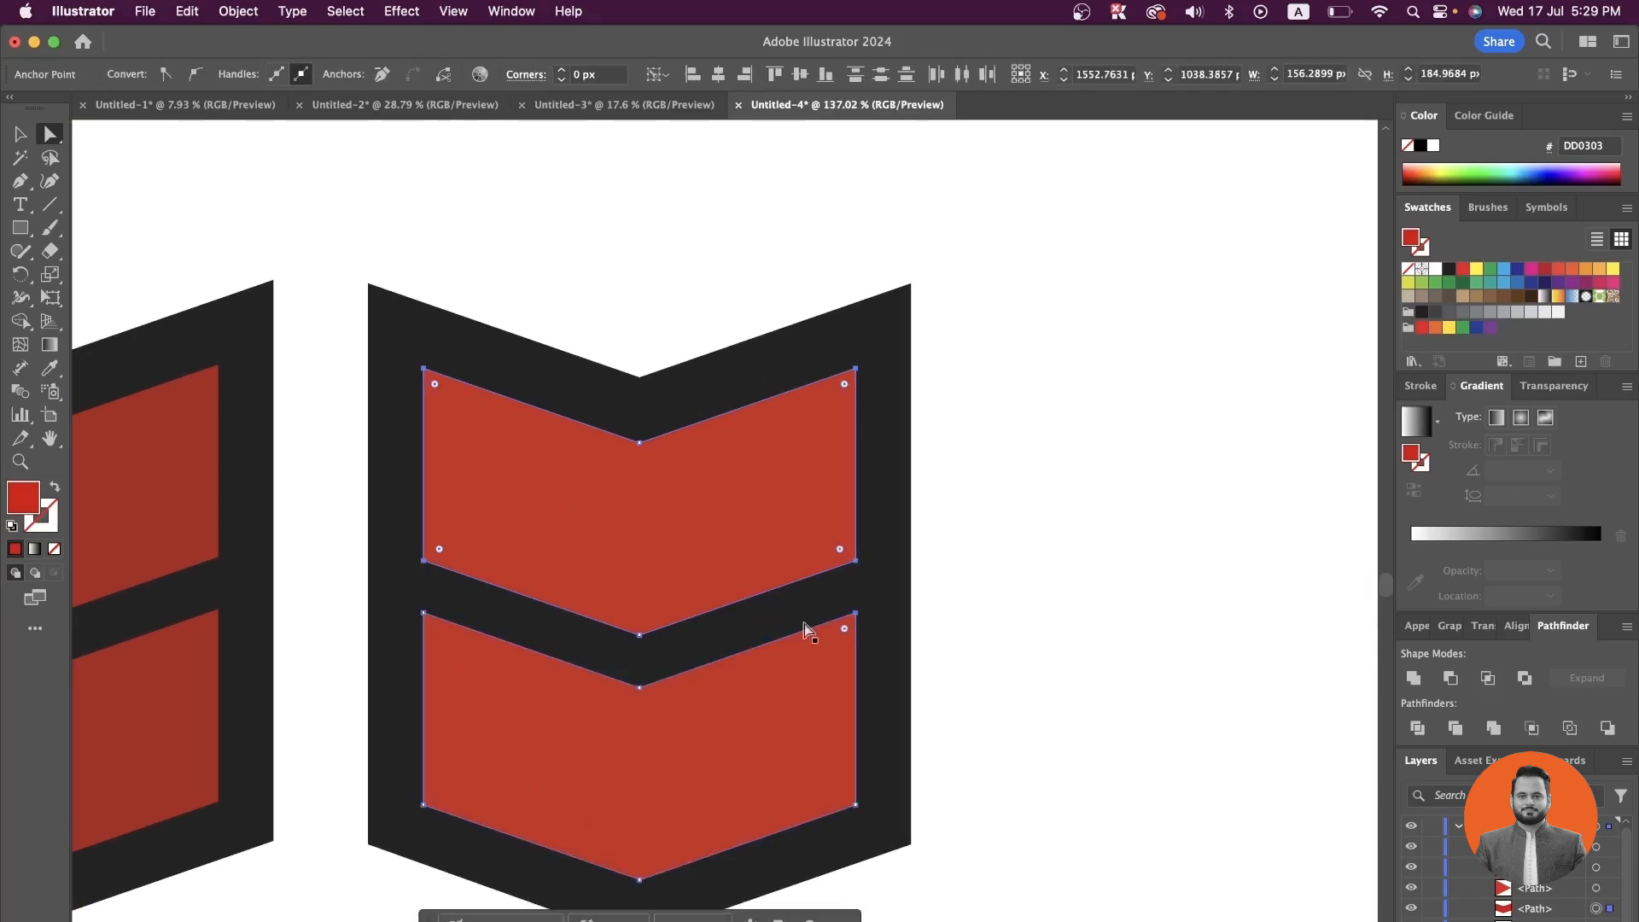
shift+click(423, 611)
shift+click(911, 844)
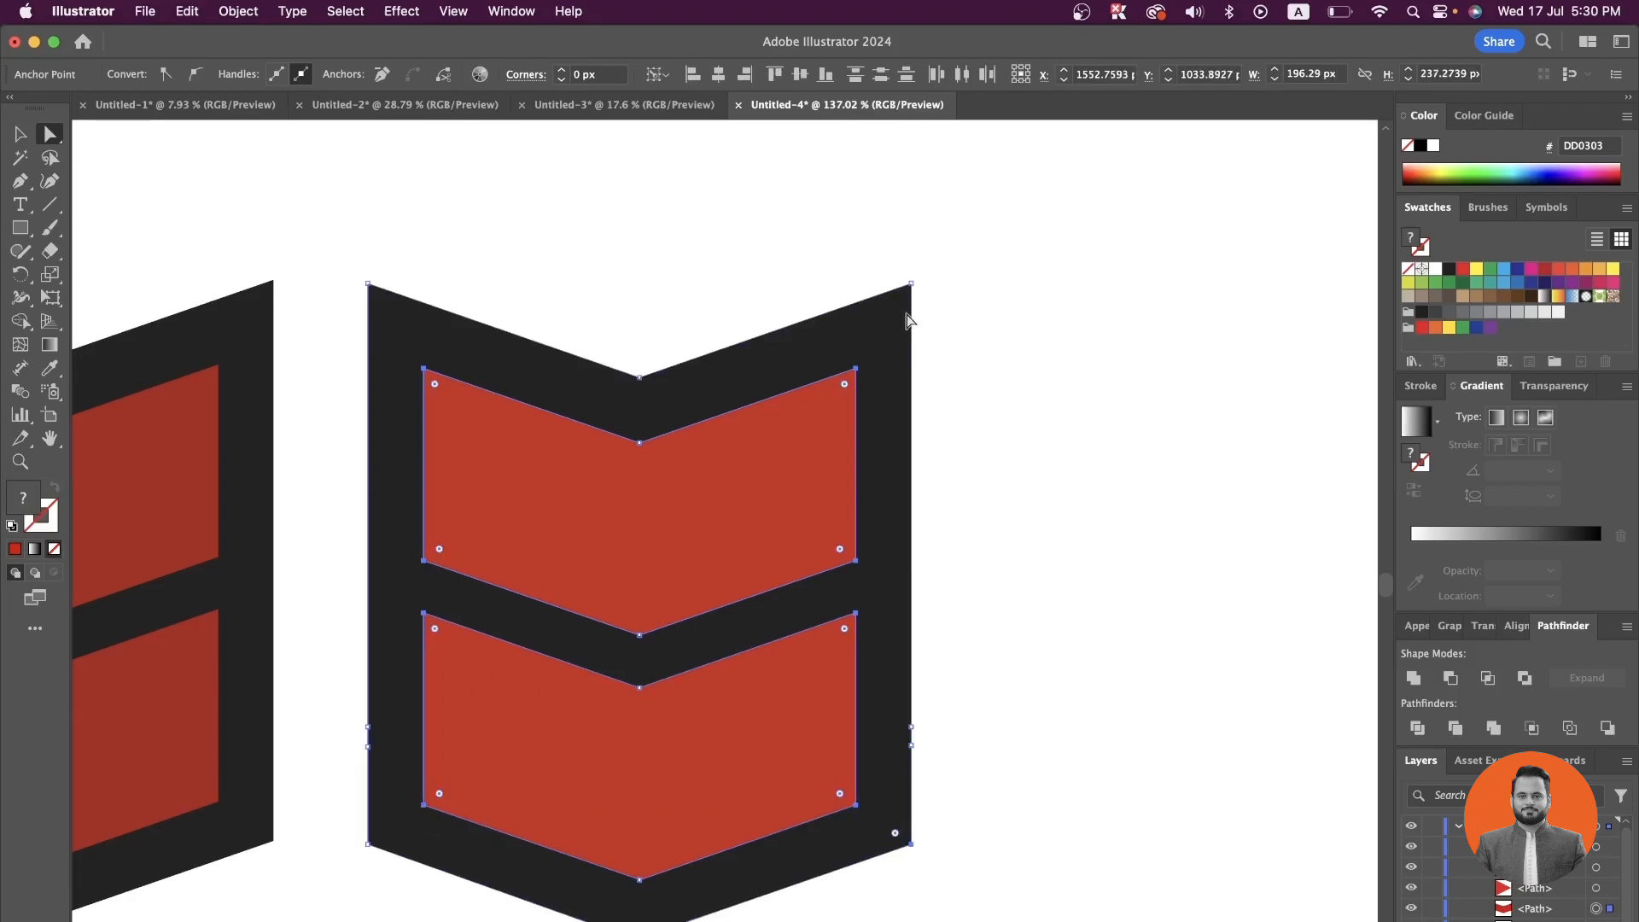
shift+click(912, 285)
shift+click(367, 286)
drag(384, 832, 395, 797)
click(1211, 521)
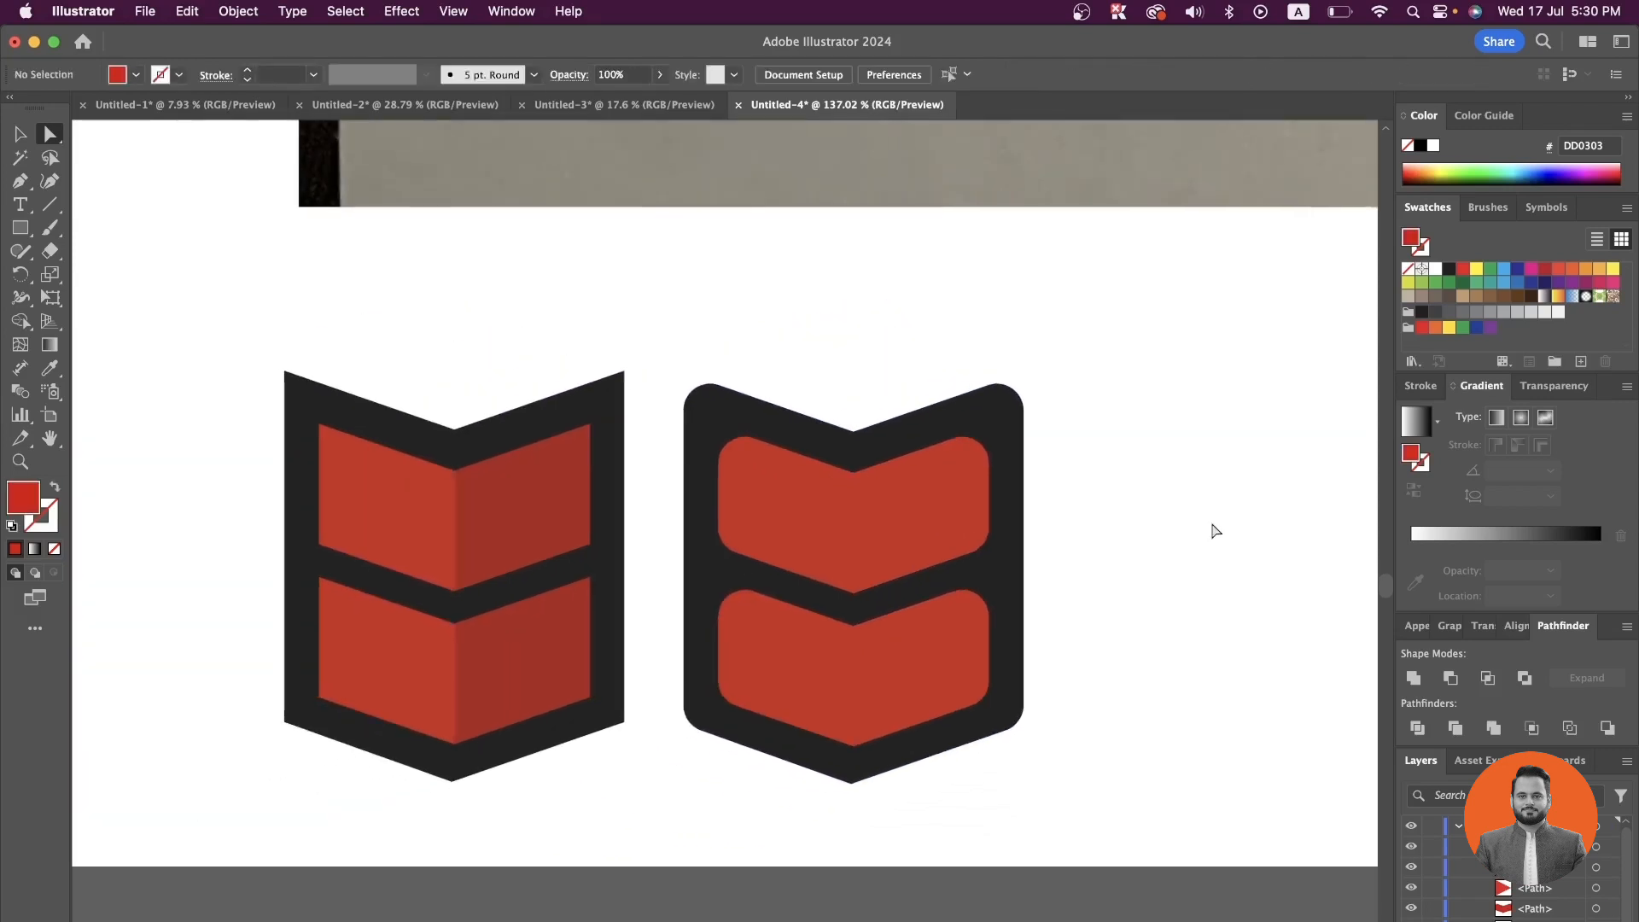
- Delete the rounded-corner copy of the shield
scroll(1211, 524, down, 5)
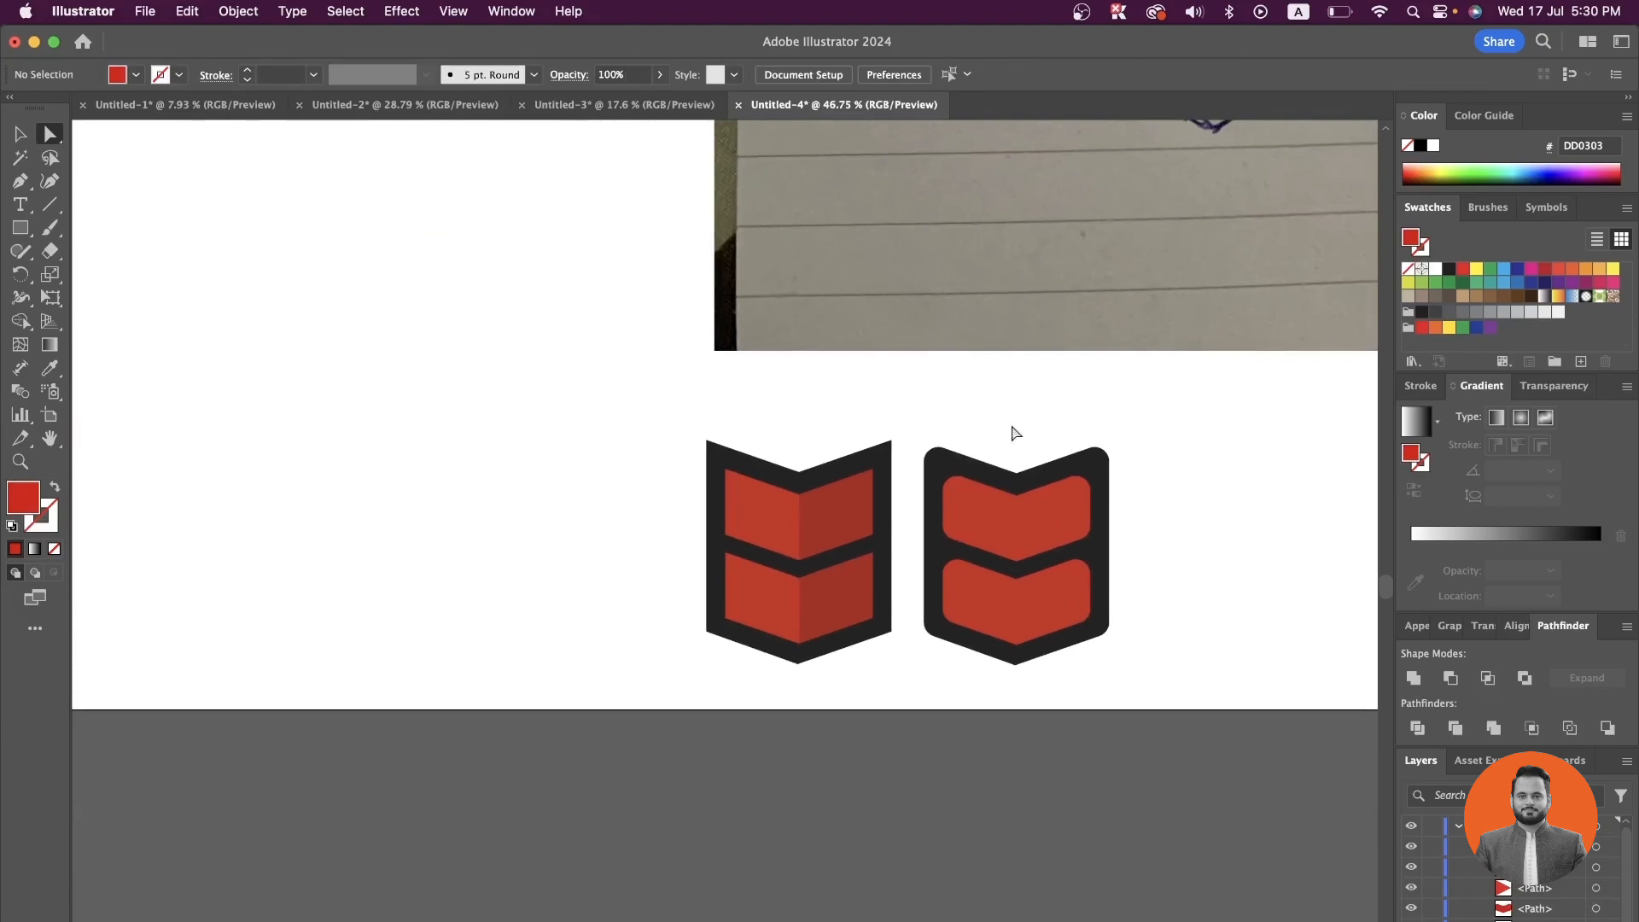
drag(910, 403, 1147, 705)
key(Delete)
- Group the parts of the two-tone shield and move it left to free space for text on the artboard
key(v)
drag(636, 424, 935, 665)
scroll(937, 666, down, 5)
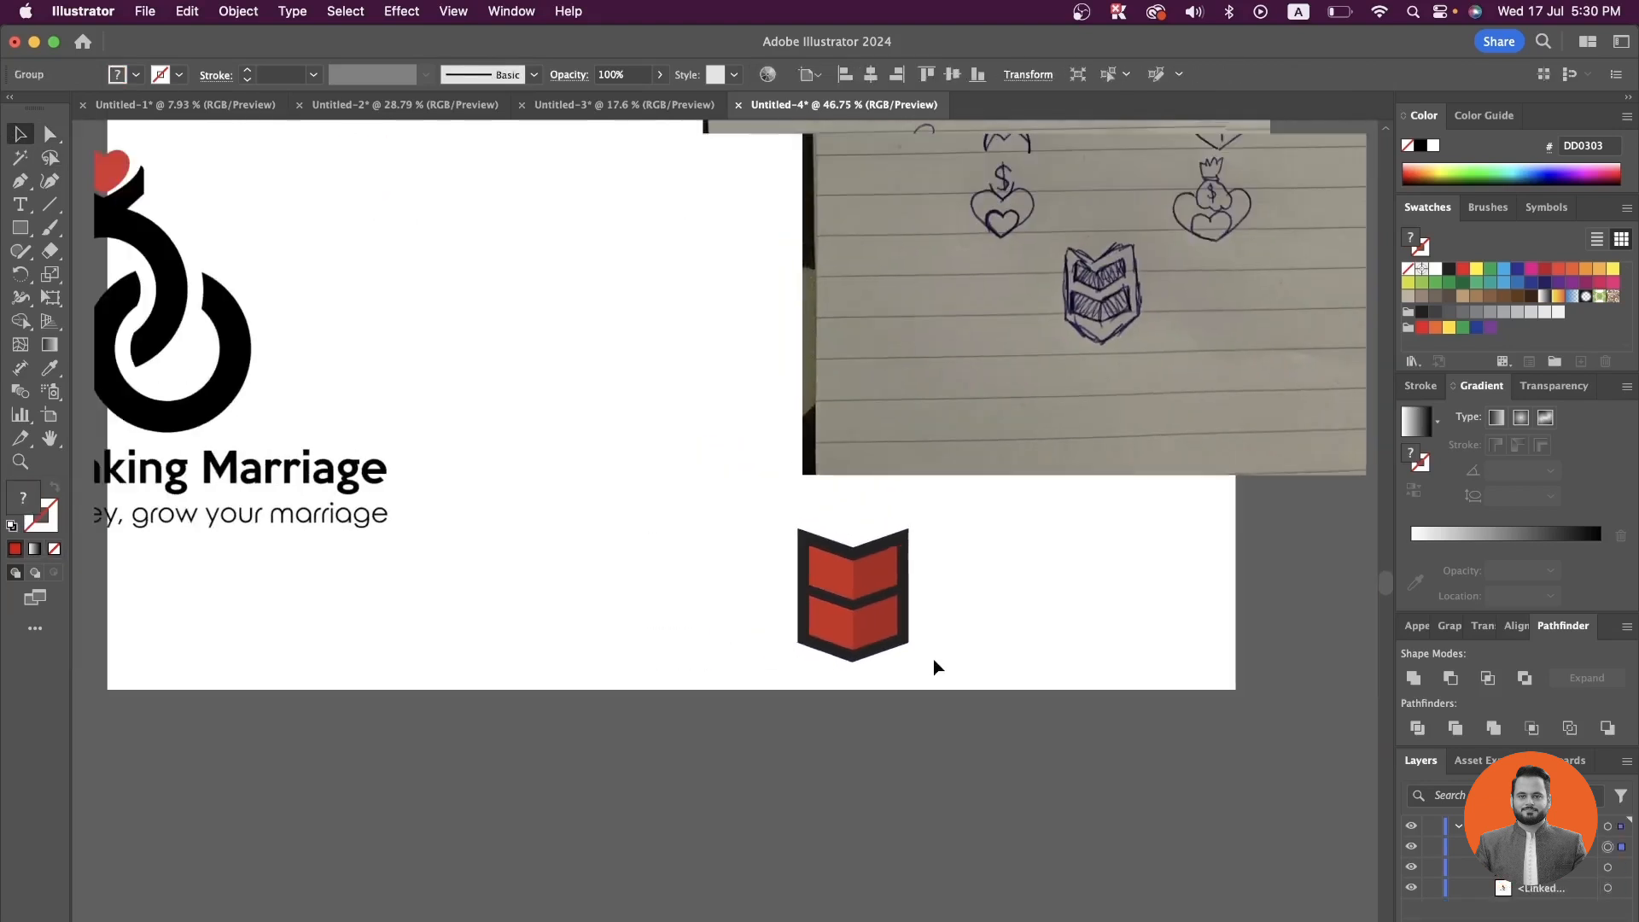
drag(839, 602, 600, 598)
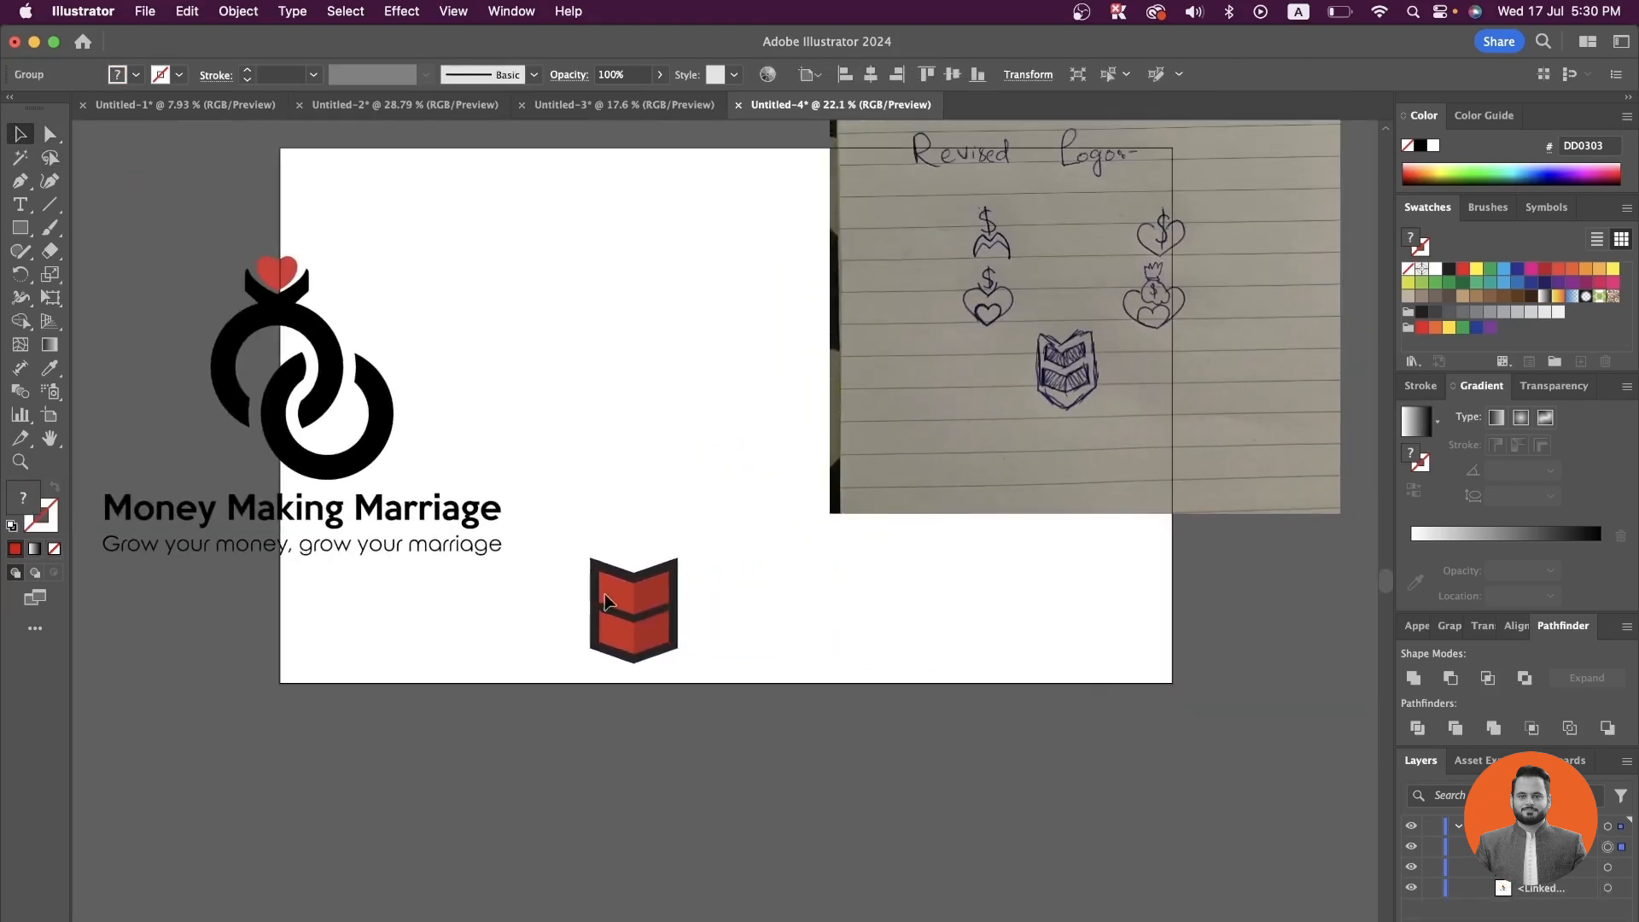
- Add the text "Money Making Marriage" to the right of the shield and enlarge it to about 81 pt
click(21, 204)
click(736, 592)
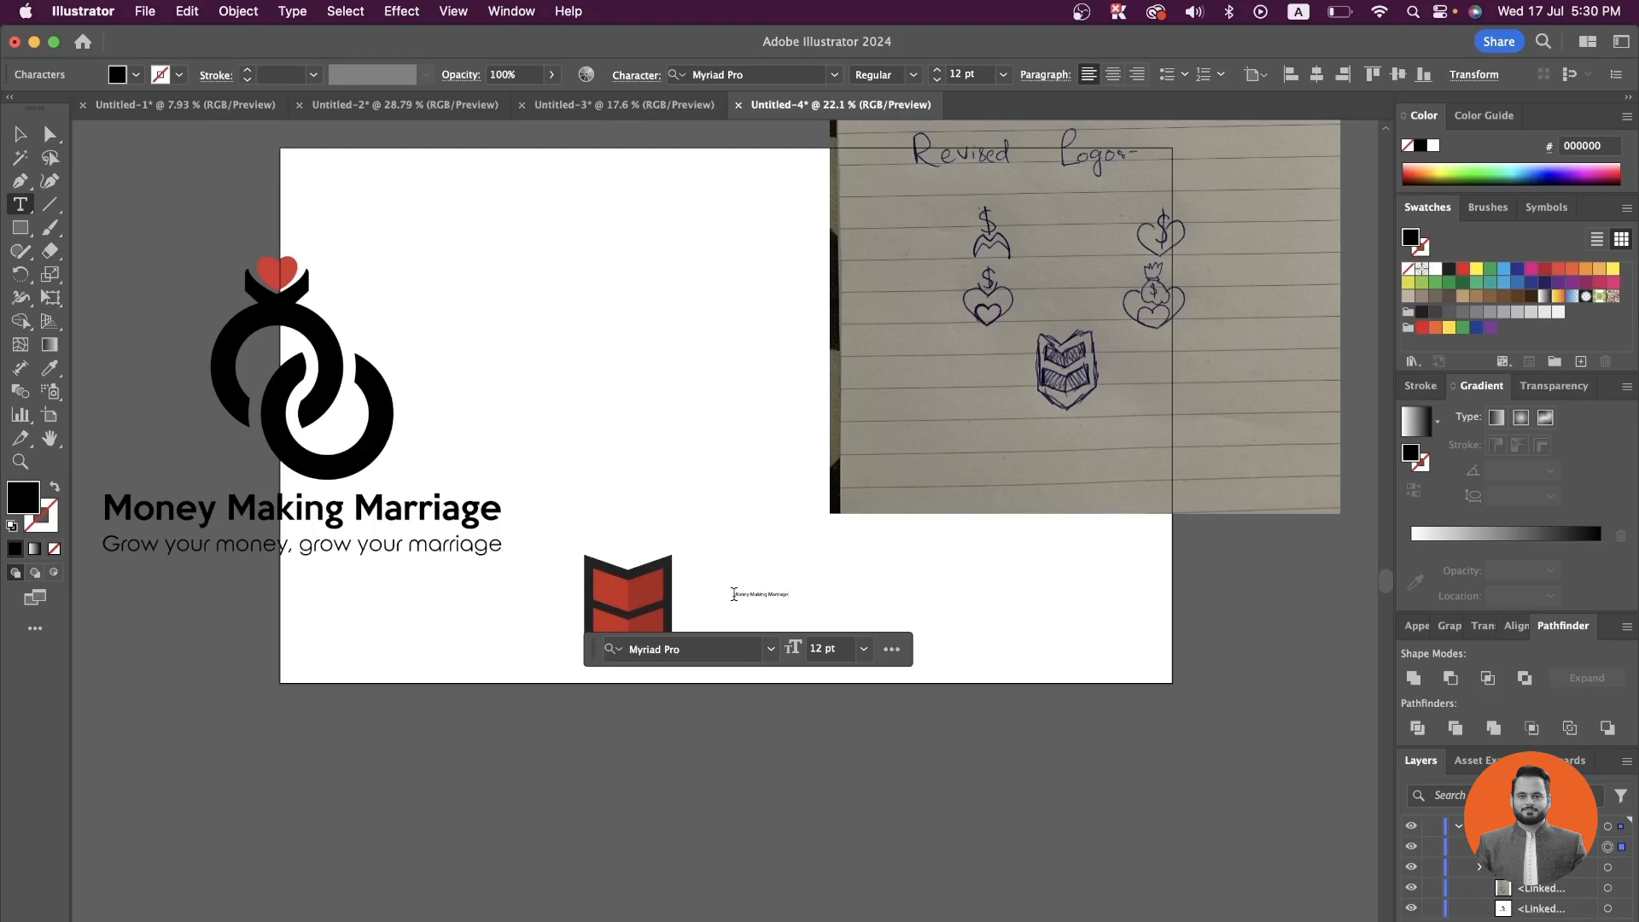
key(Escape)
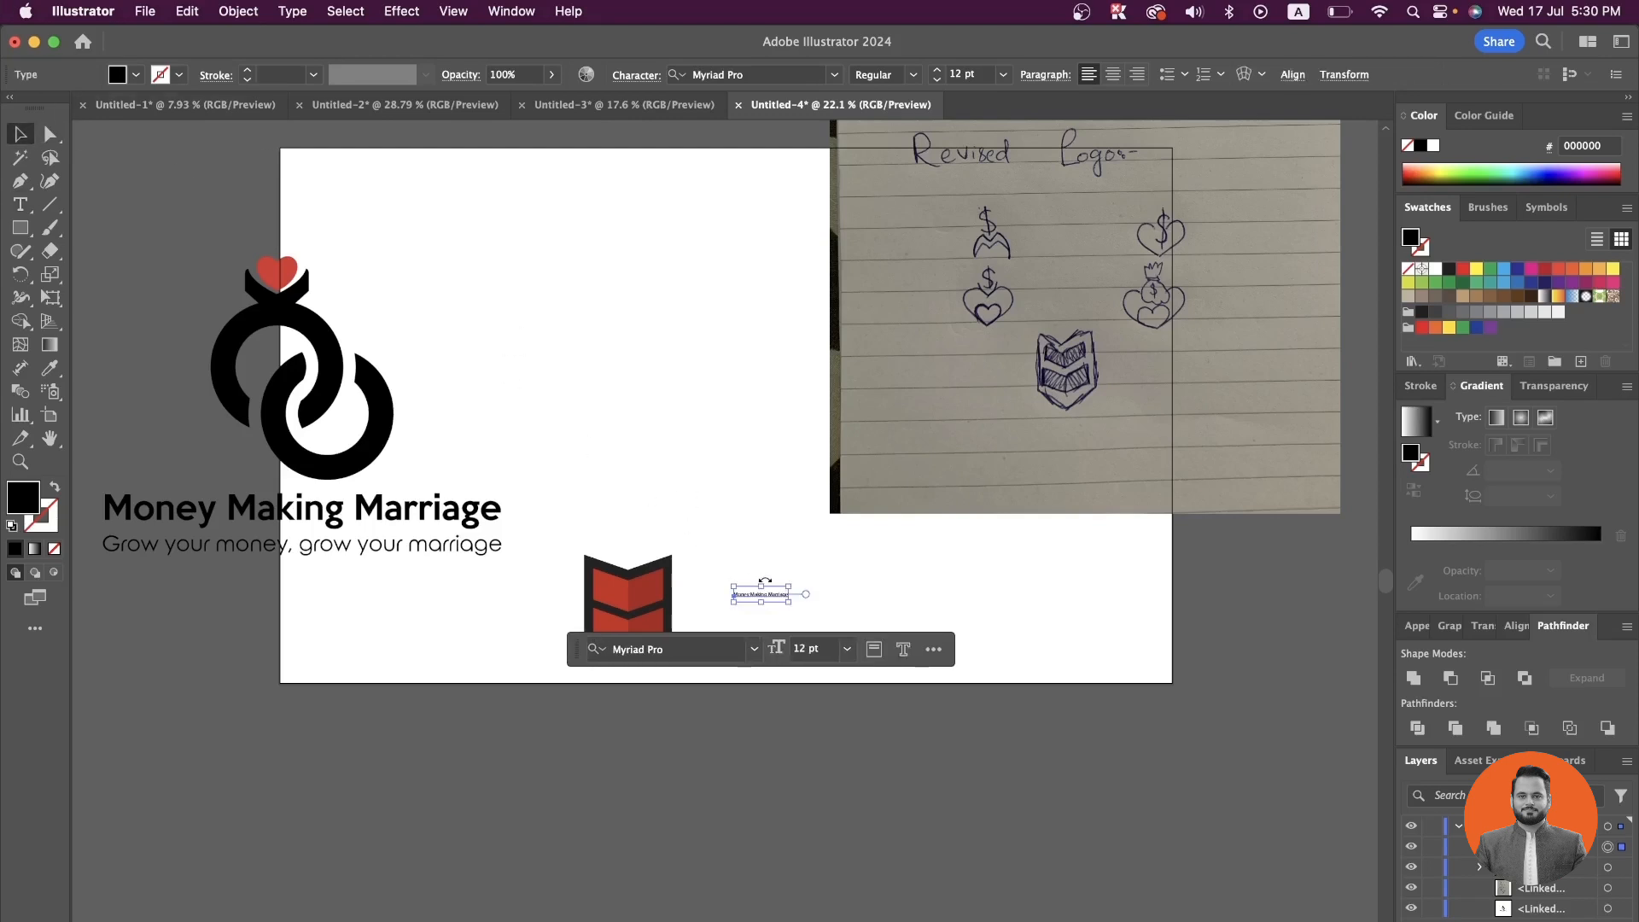
drag(790, 586, 1099, 426)
drag(866, 582, 828, 600)
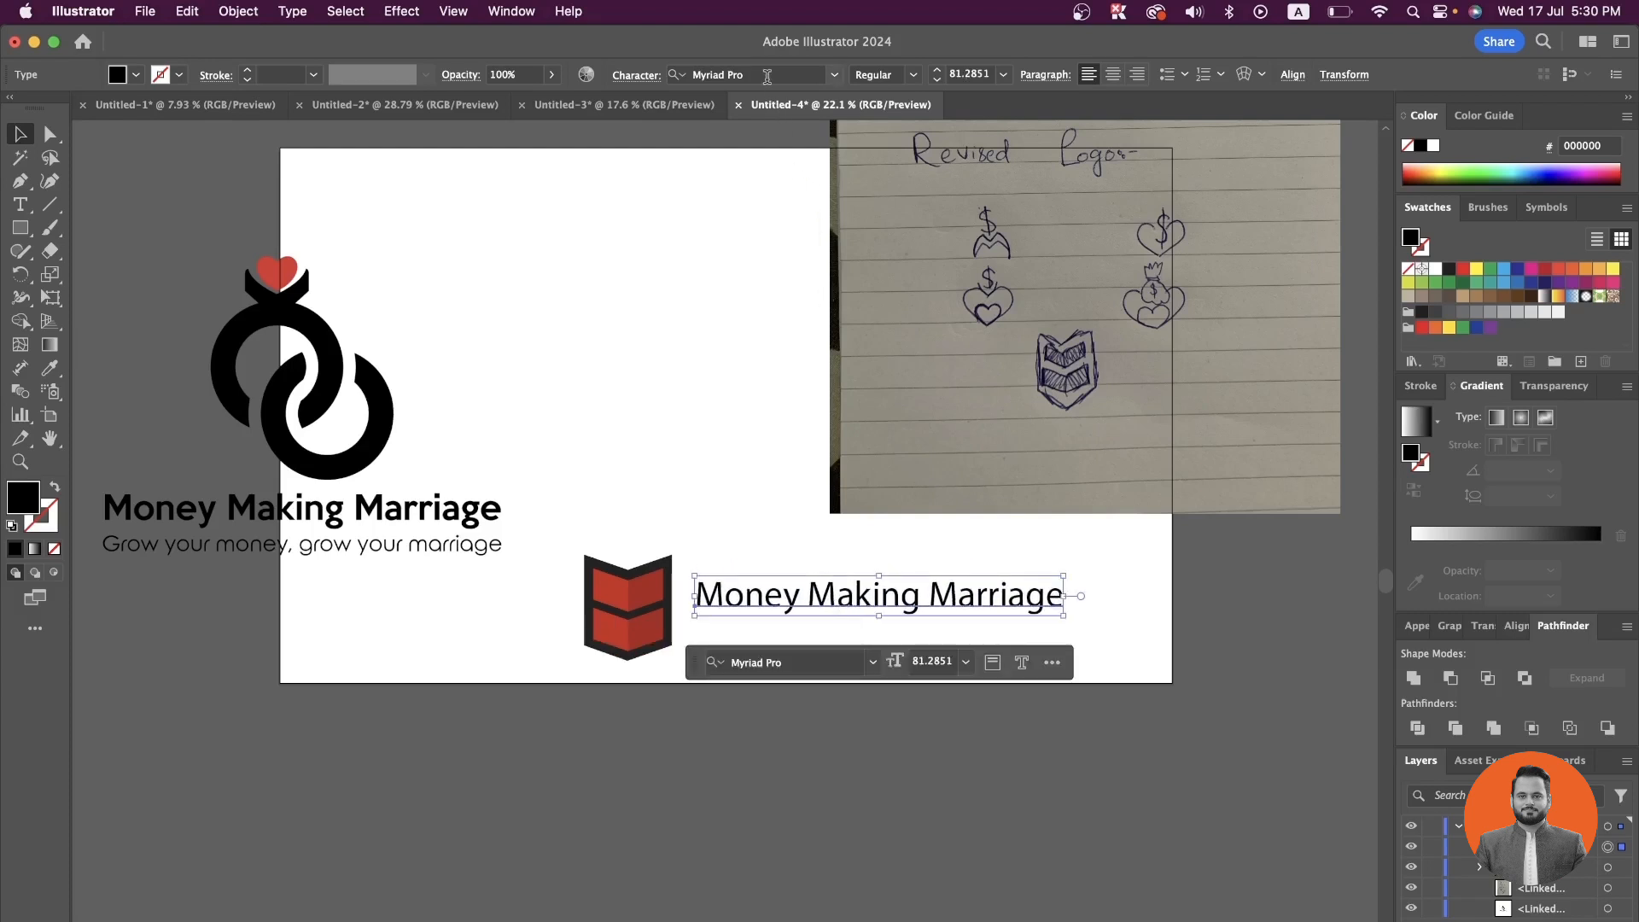
- Set the text's font to Built Titling Bold
click(766, 71)
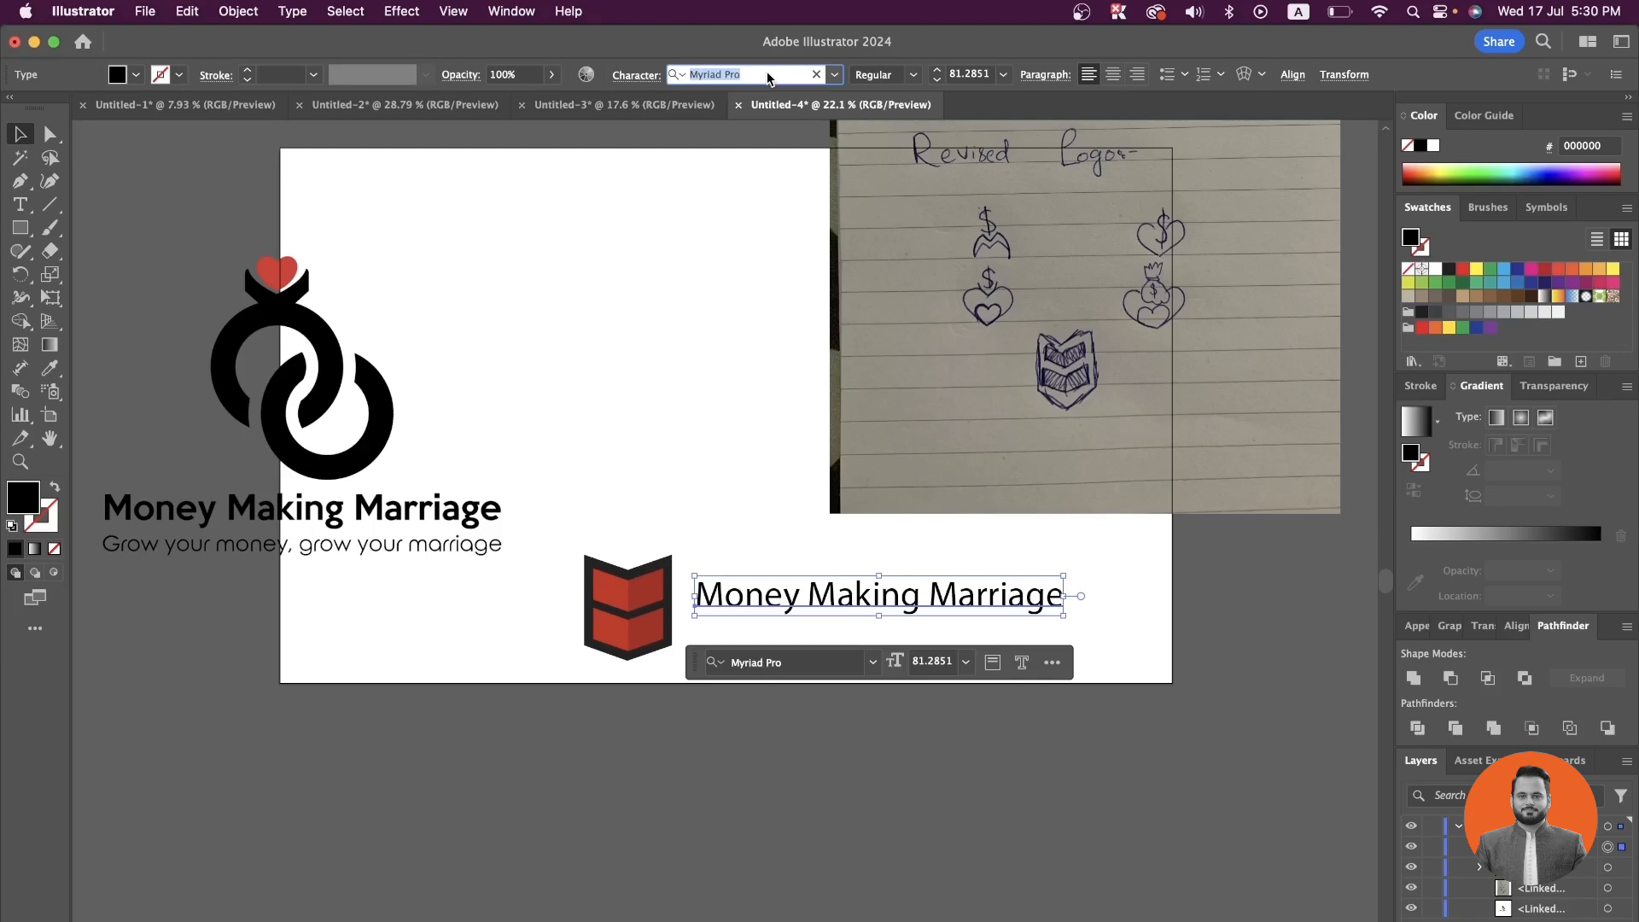
text(buil)
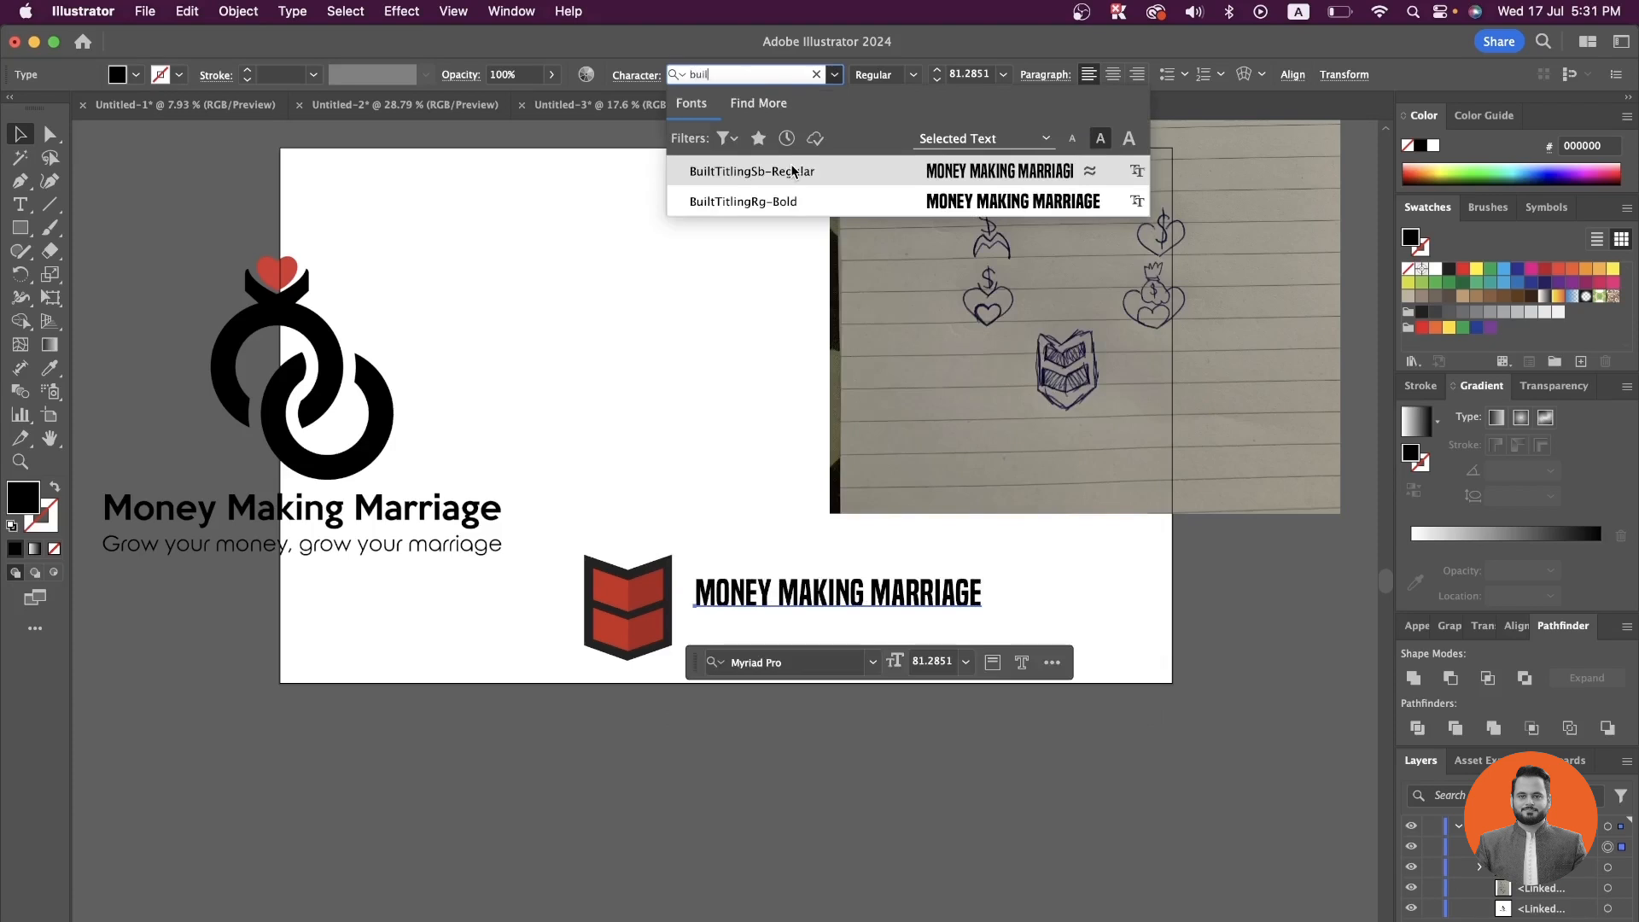
click(792, 202)
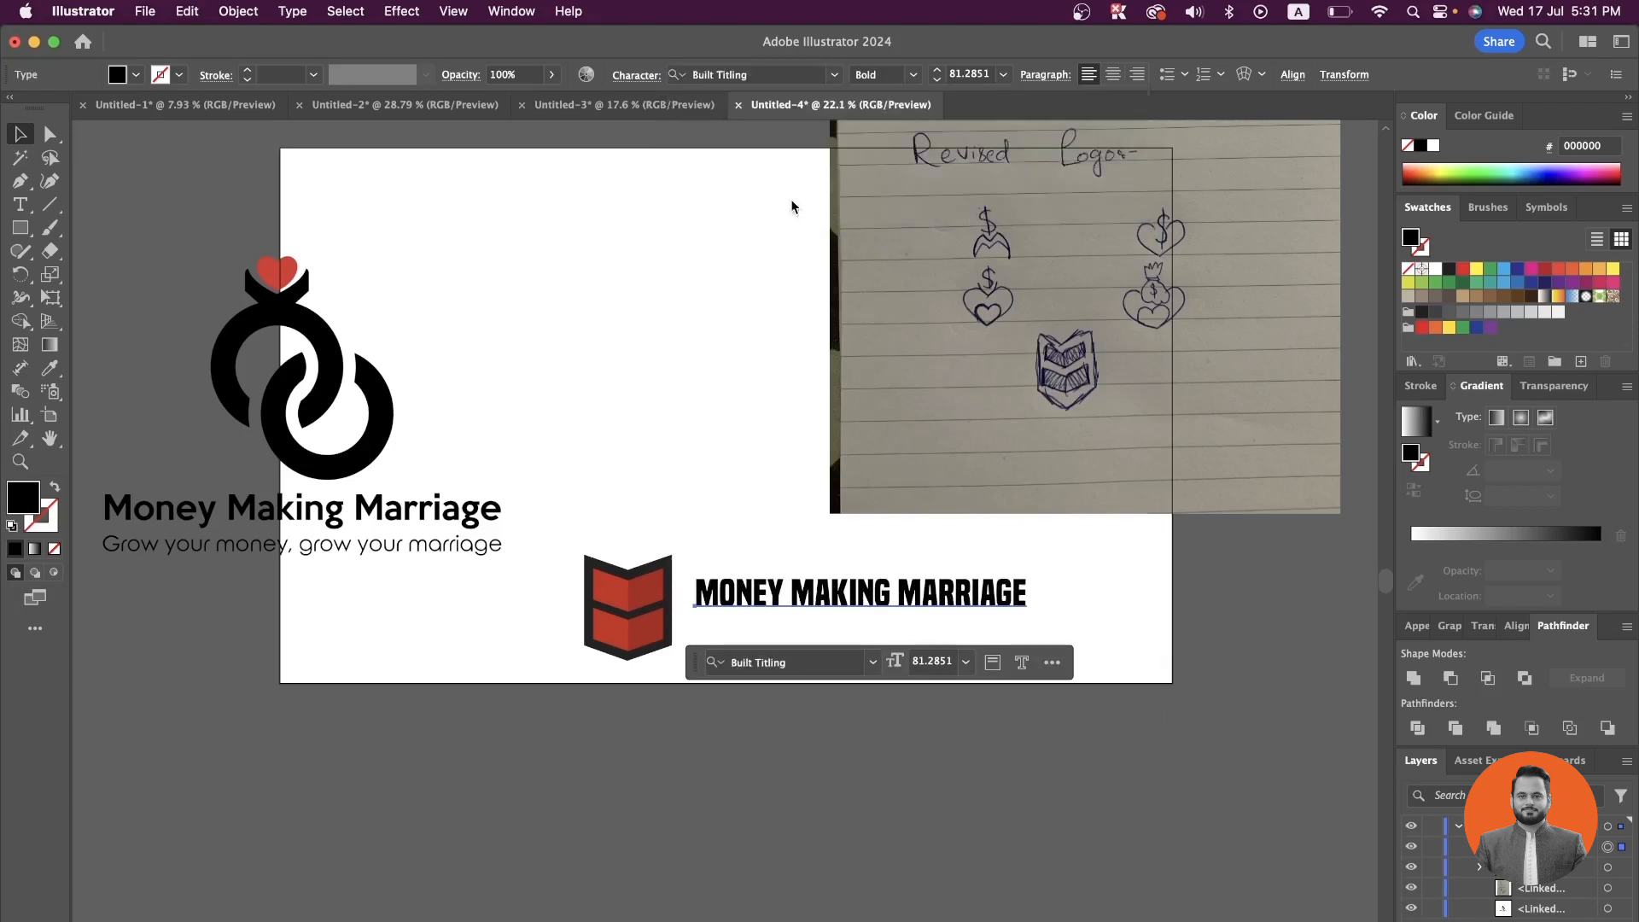
- Move the linked ring logo image up, clear of the shield and its text
click(745, 545)
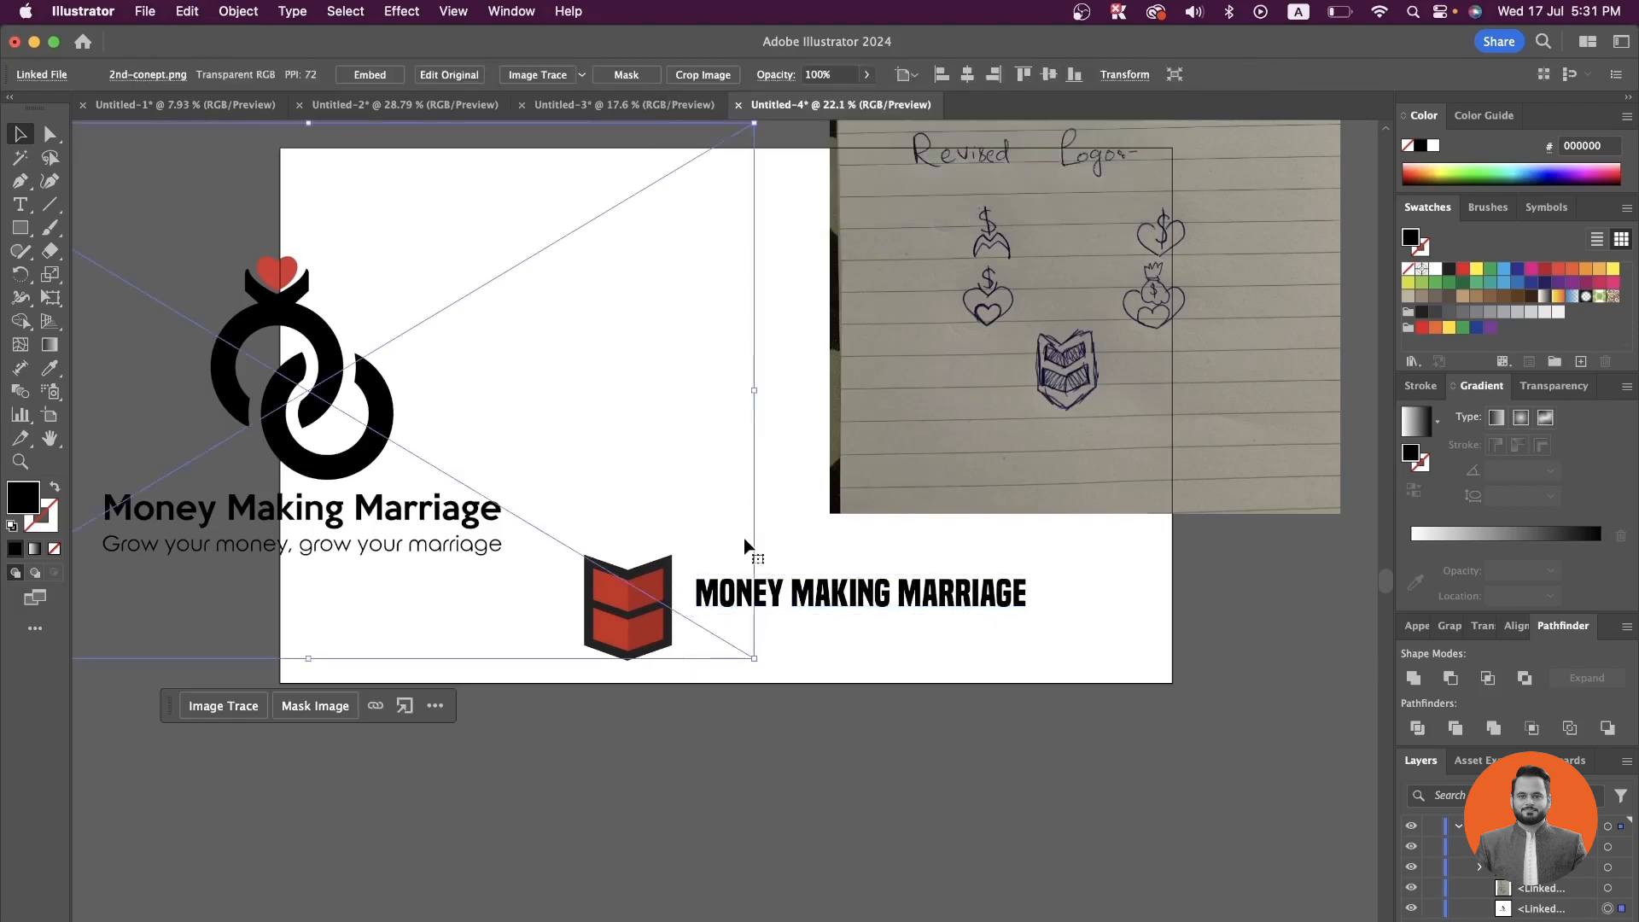
drag(742, 541, 771, 396)
- Duplicate the Money Making Marriage text directly below itself and recolour the upper line to dark grey 231F20
alt+drag(881, 600, 884, 624)
click(885, 604)
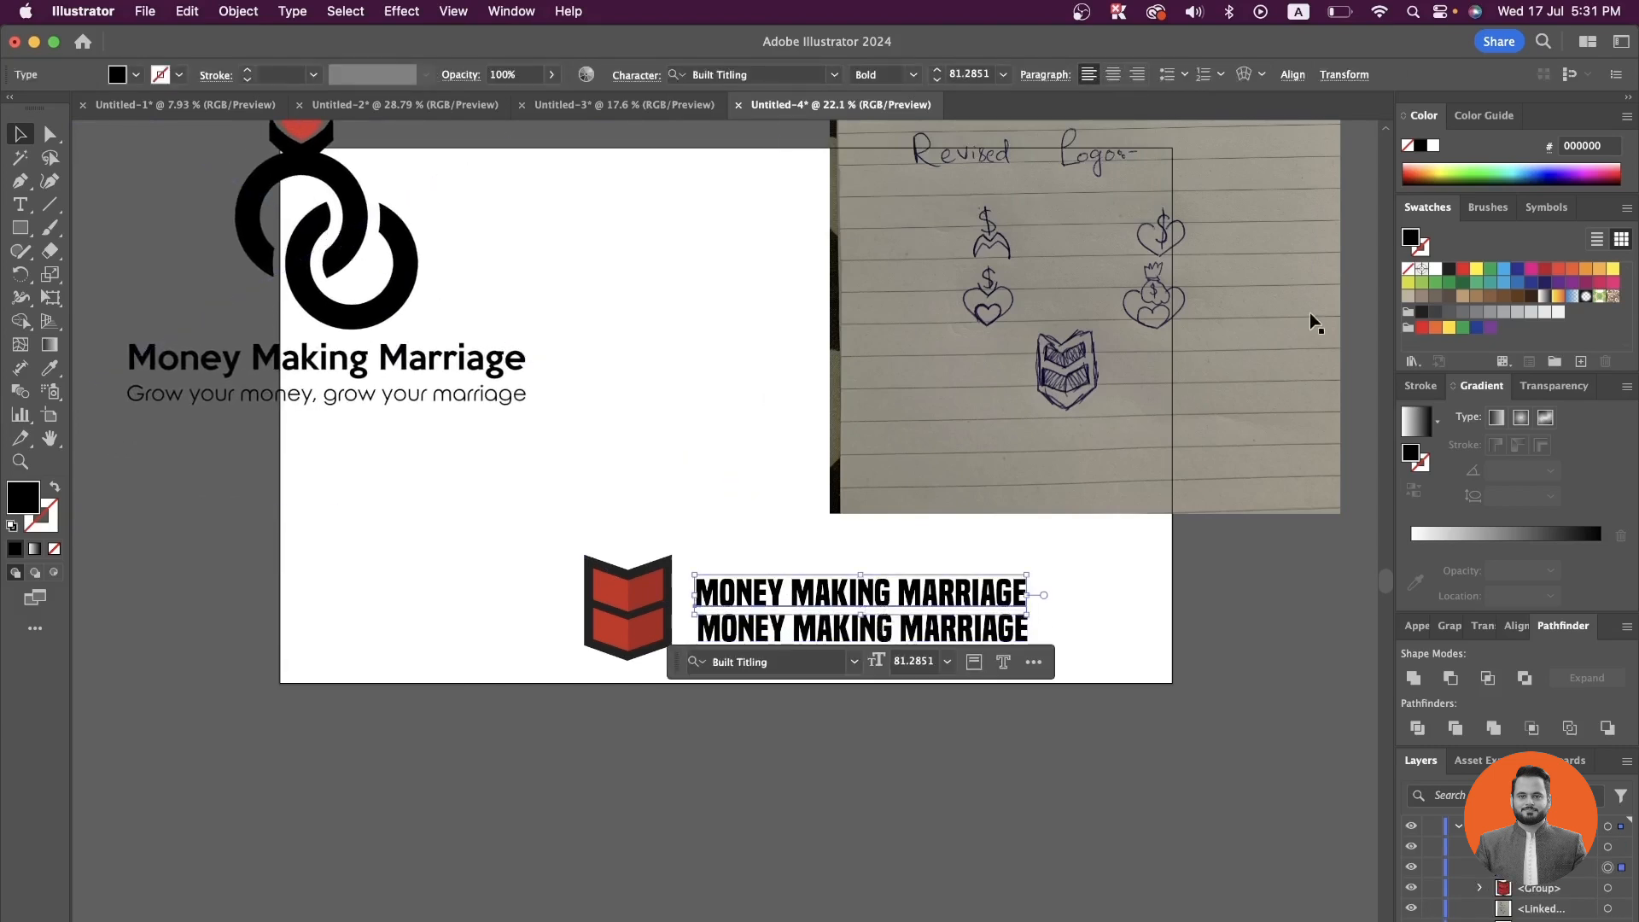
click(1421, 312)
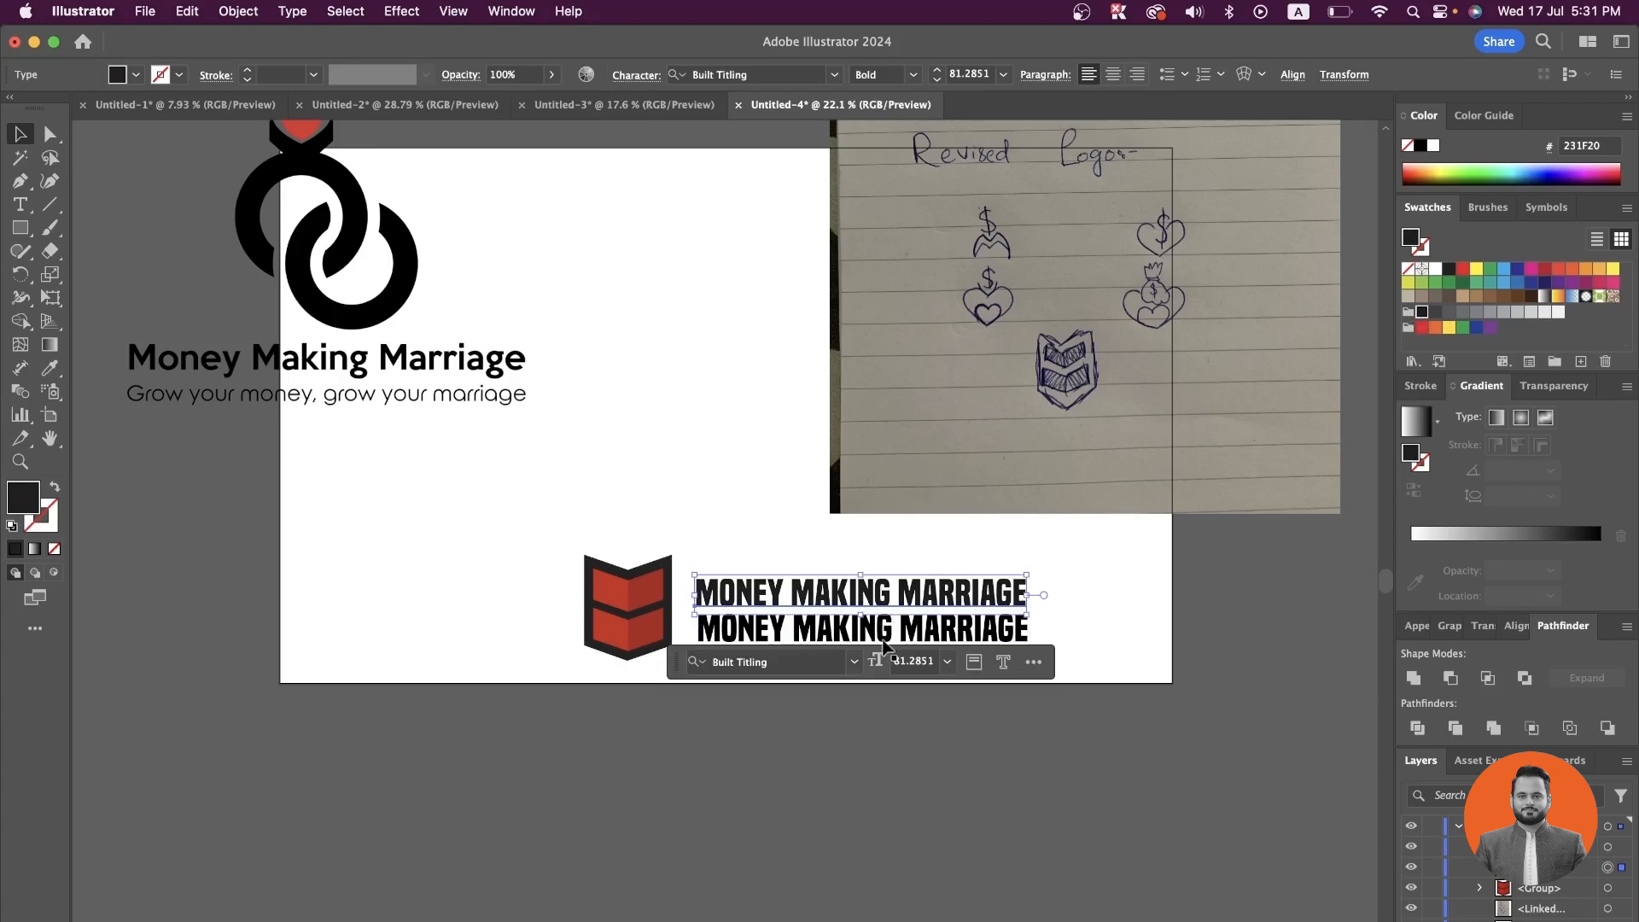
- Replace the lower duplicated text line with "Grow your money, grow your marriage"
click(884, 642)
scroll(884, 640, up, 6)
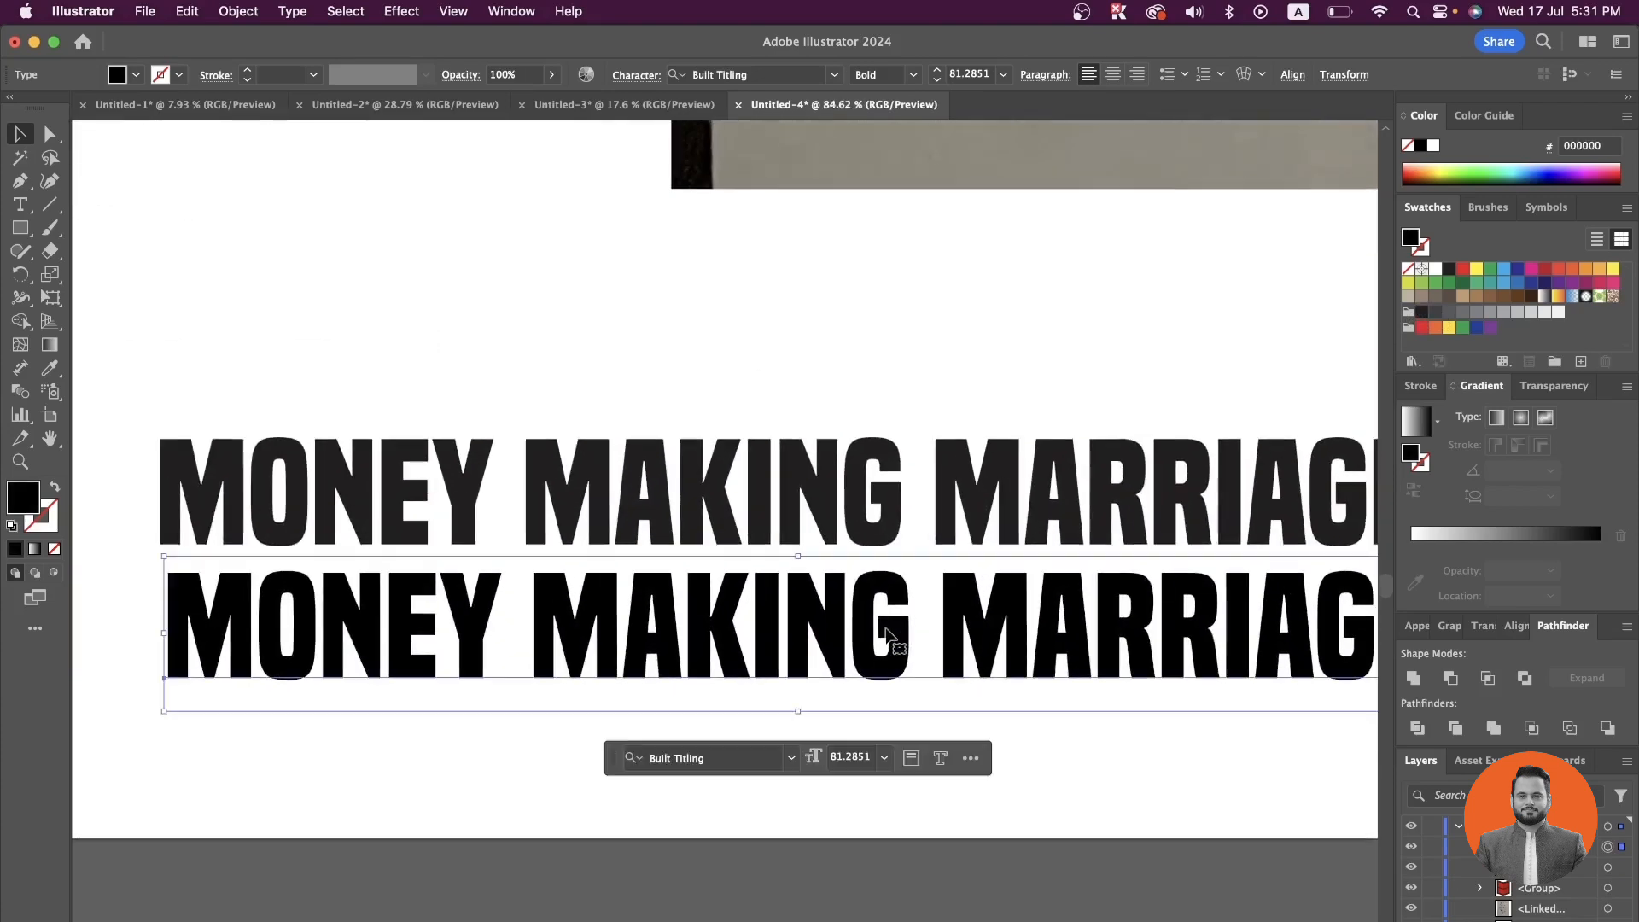
double_click(886, 629)
key(super+a)
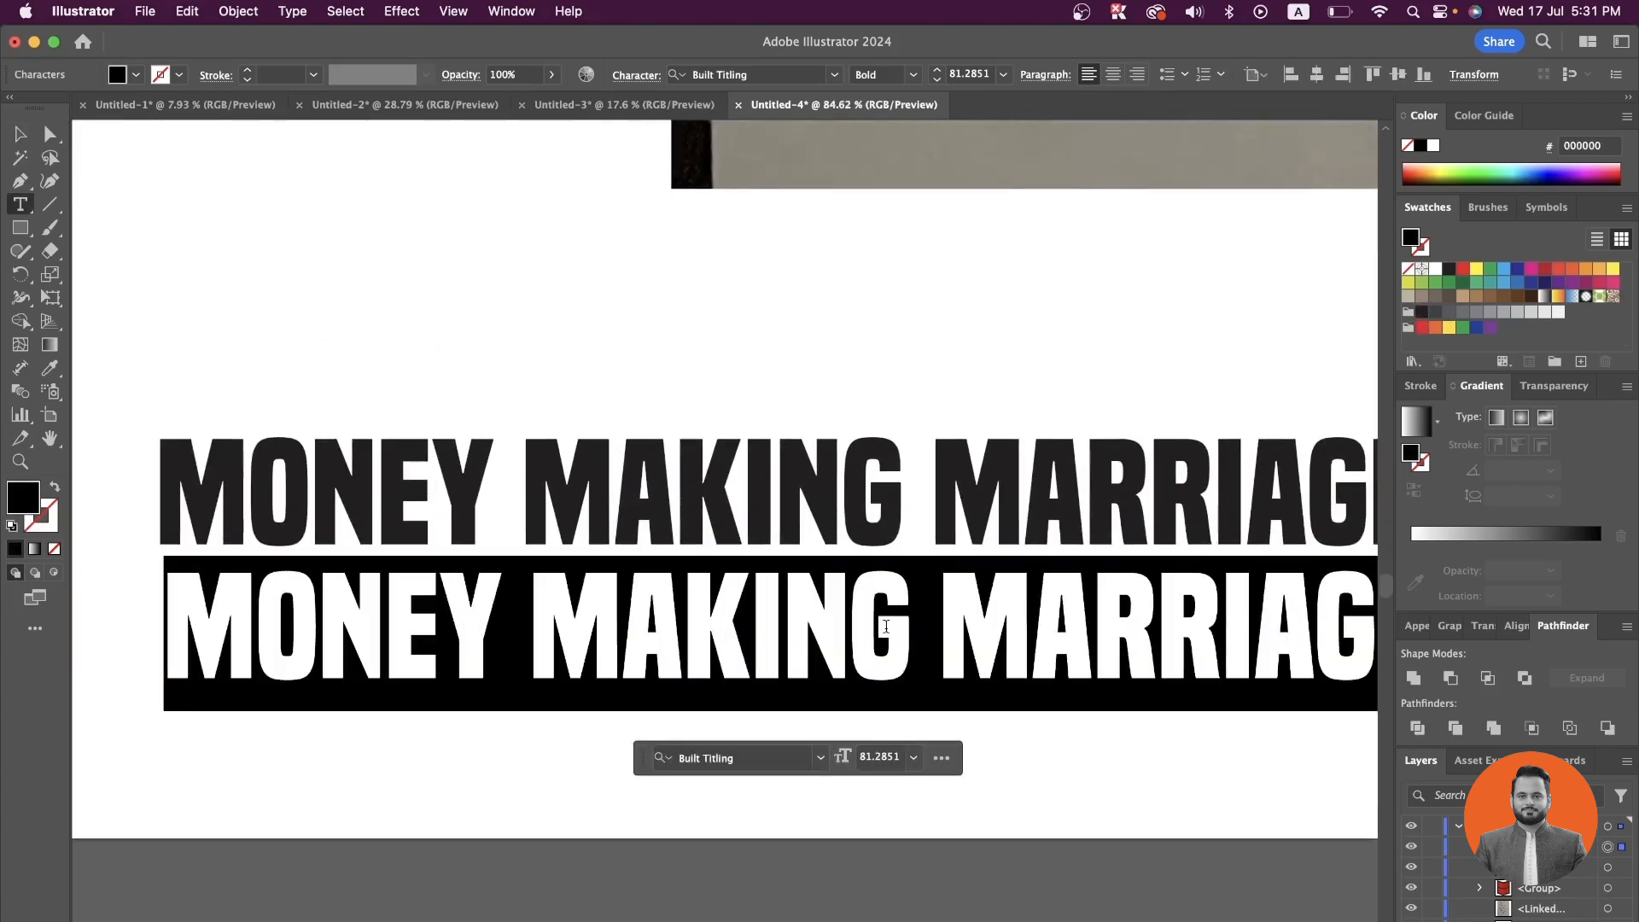
text(GROW)
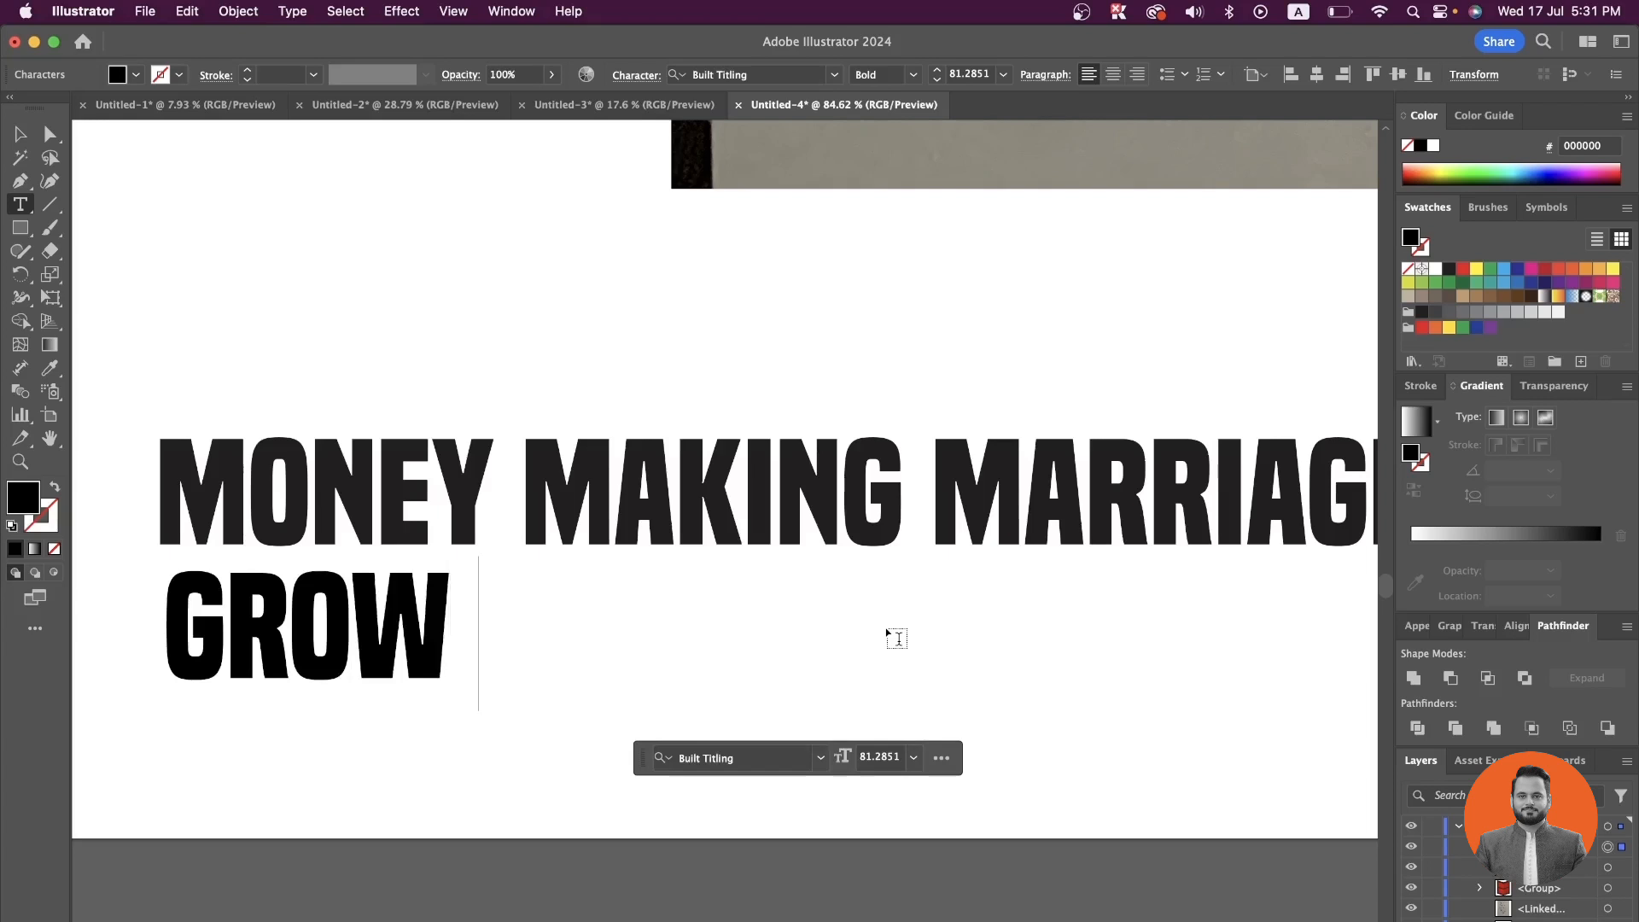
text( YOUR )
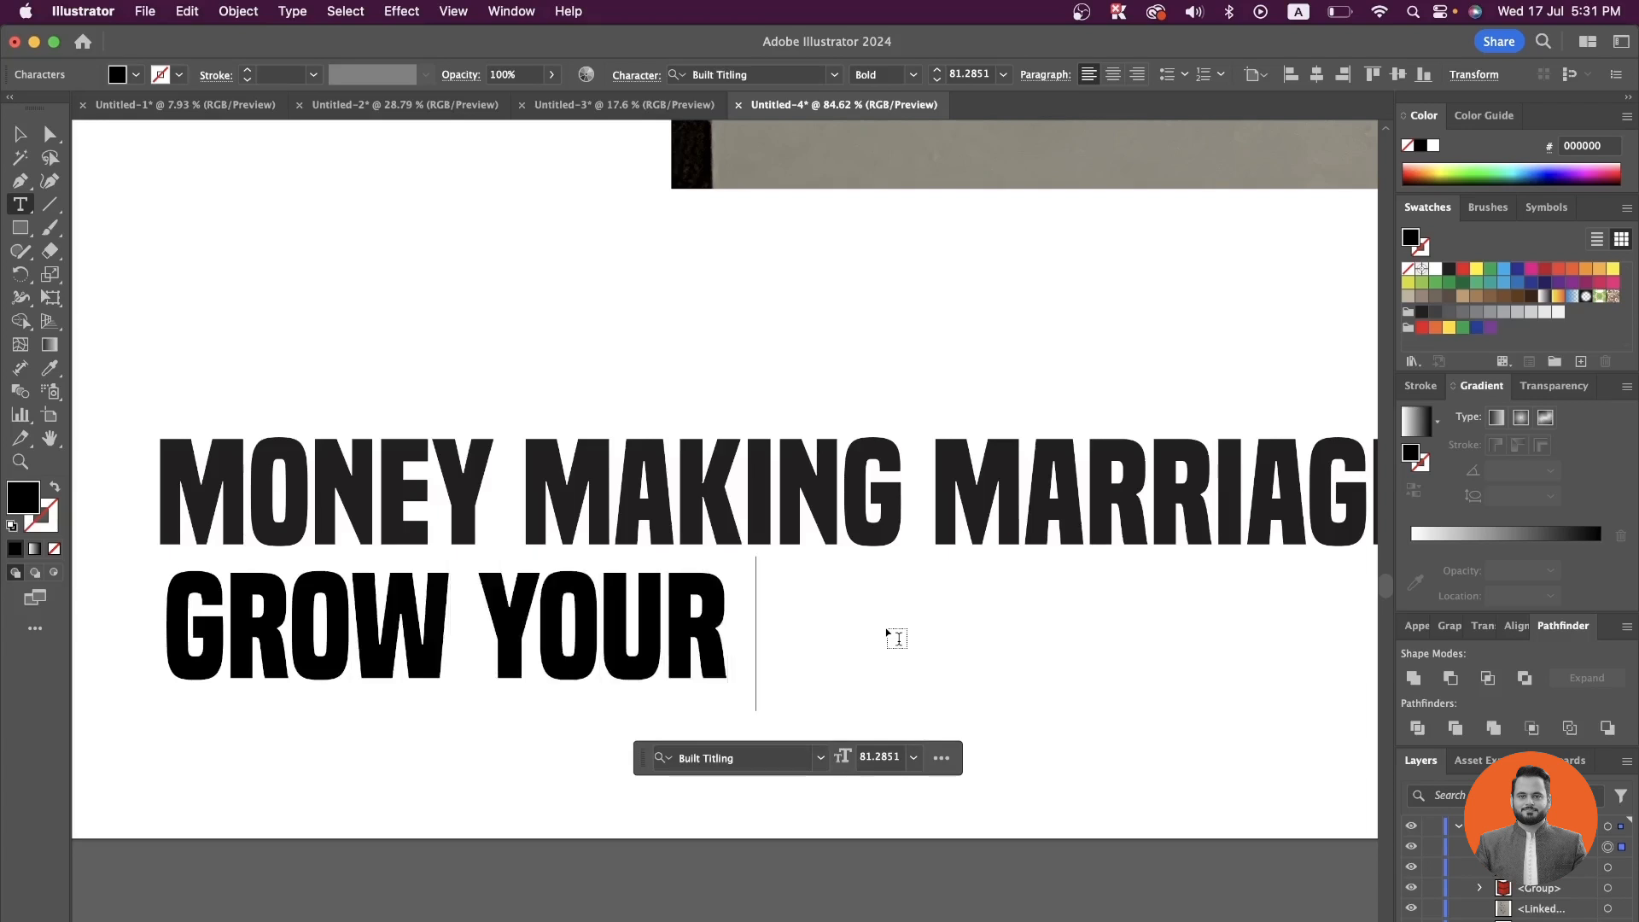
text(MONEY)
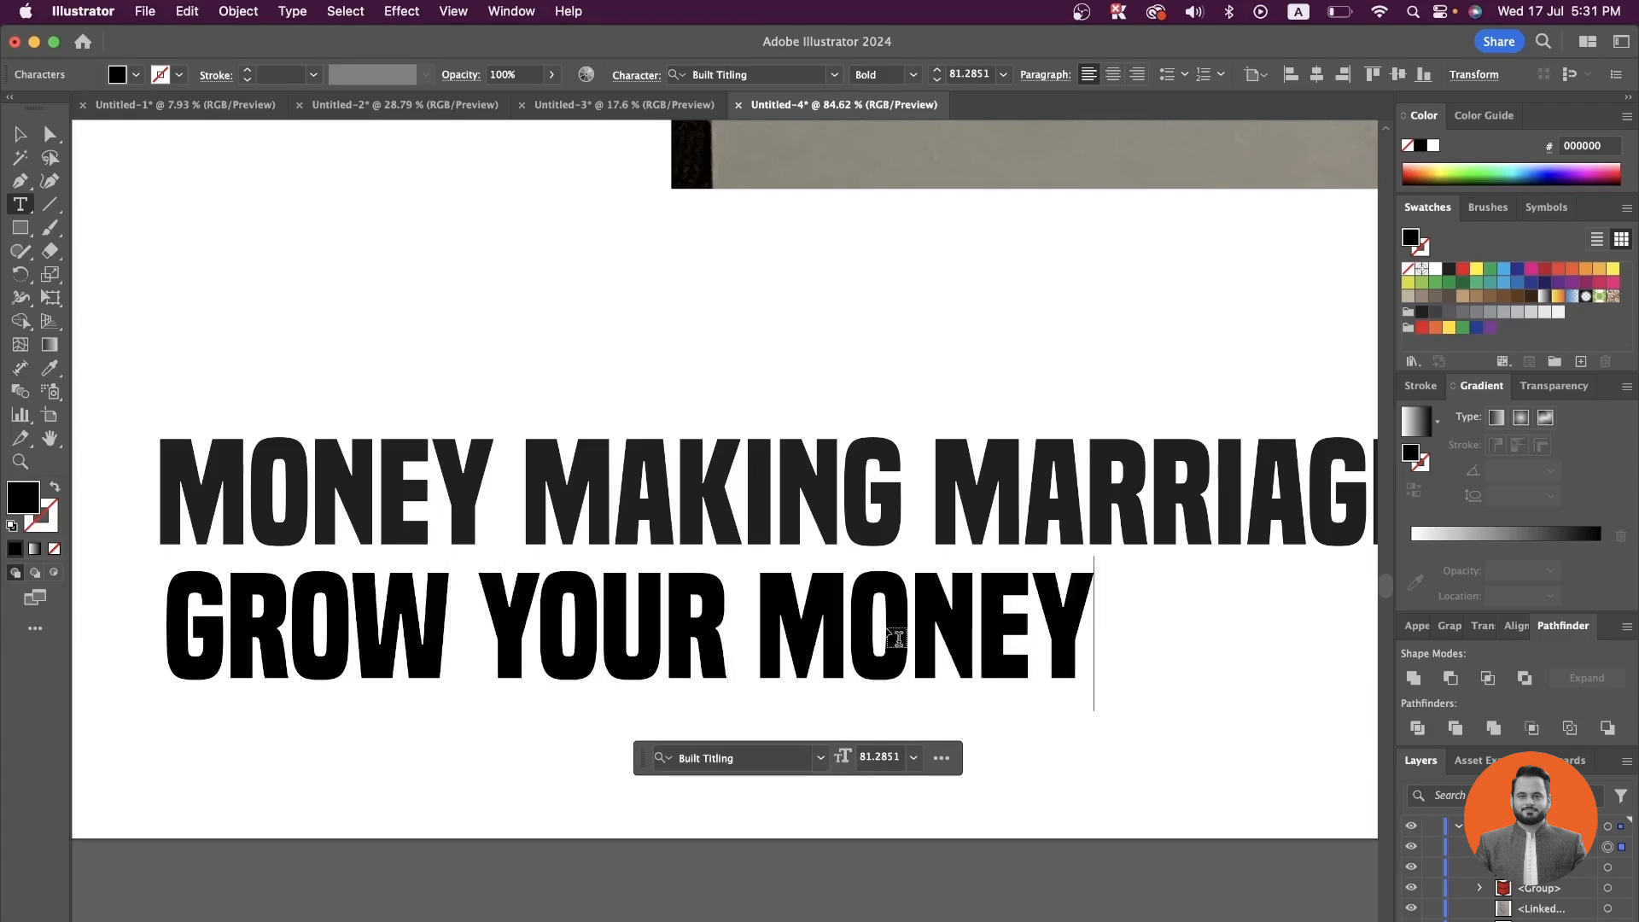
text(, GROW)
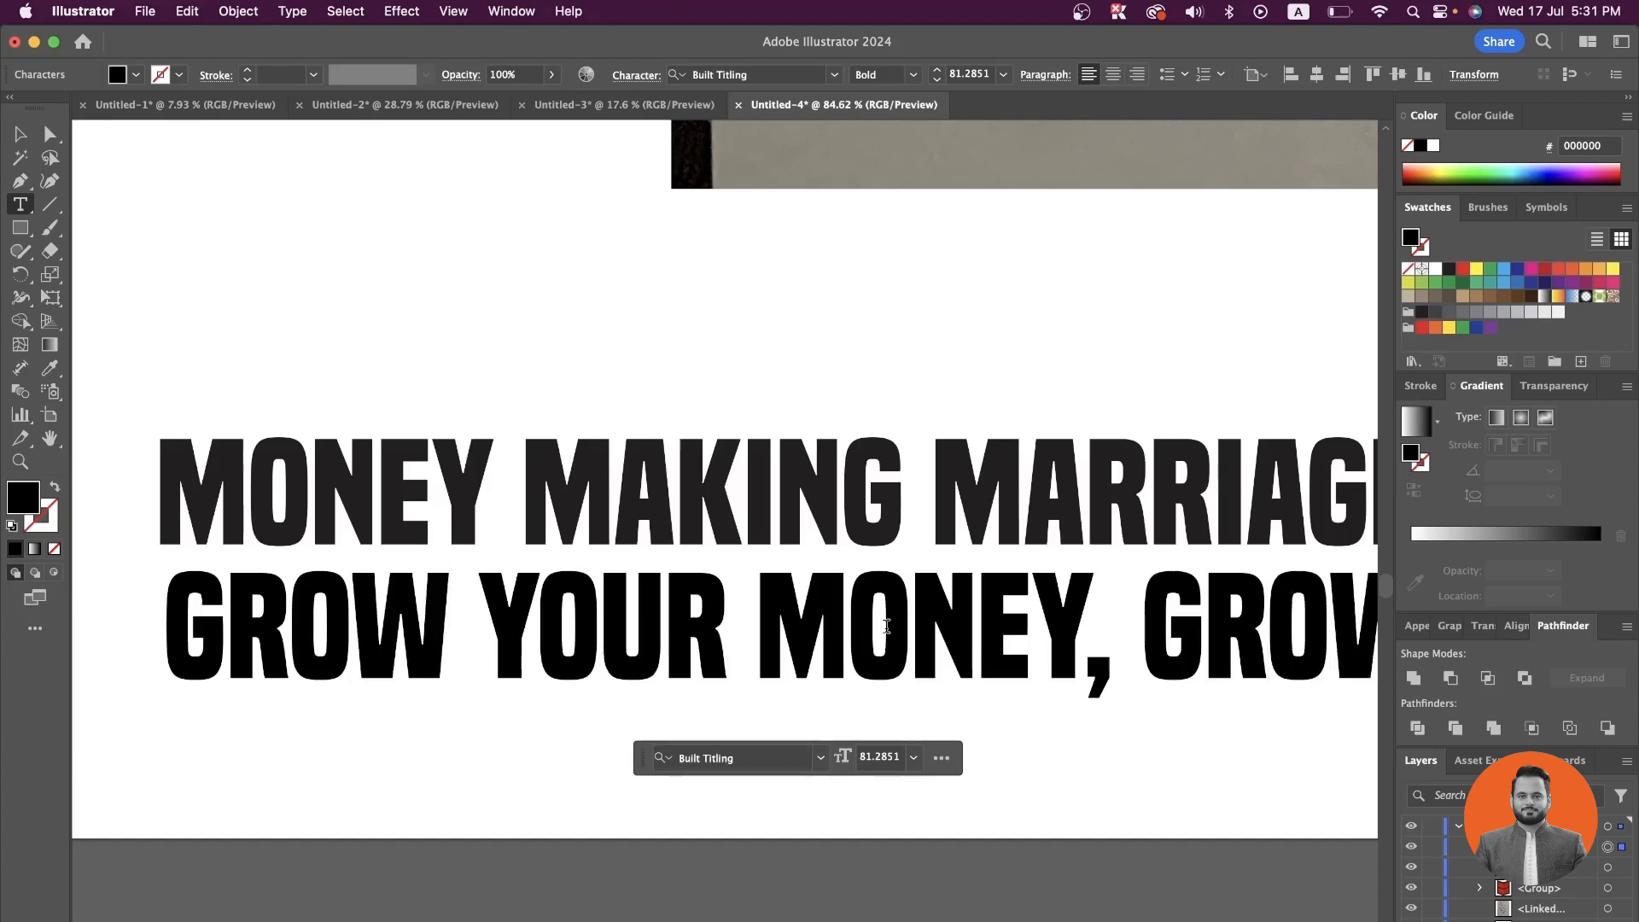
scroll(887, 626, down, 10)
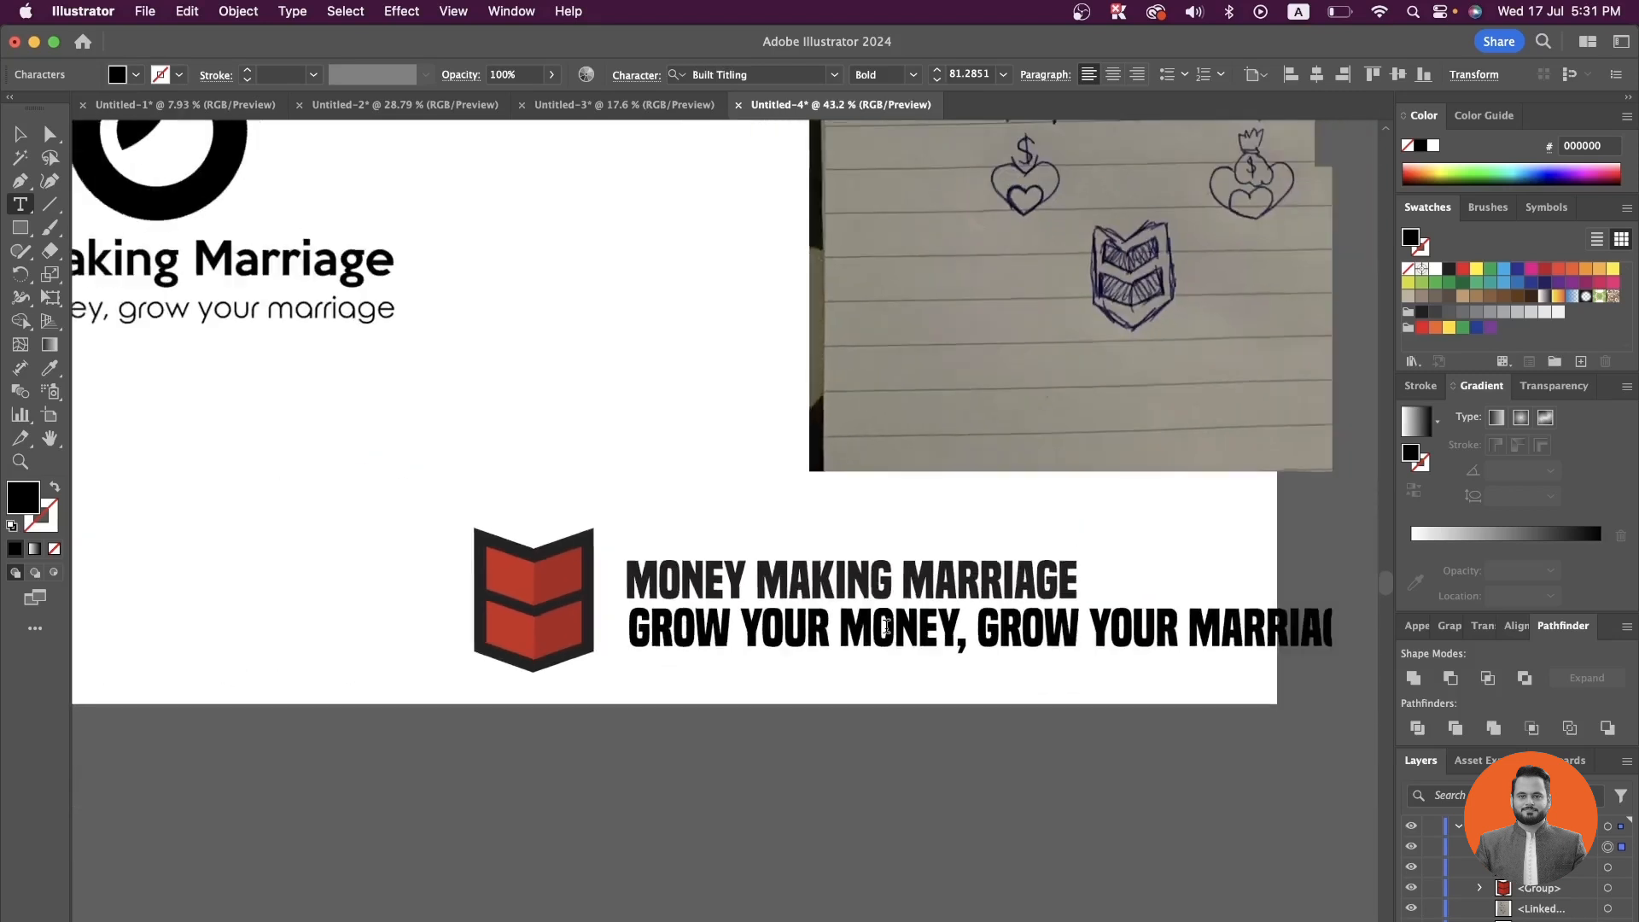
click(22, 135)
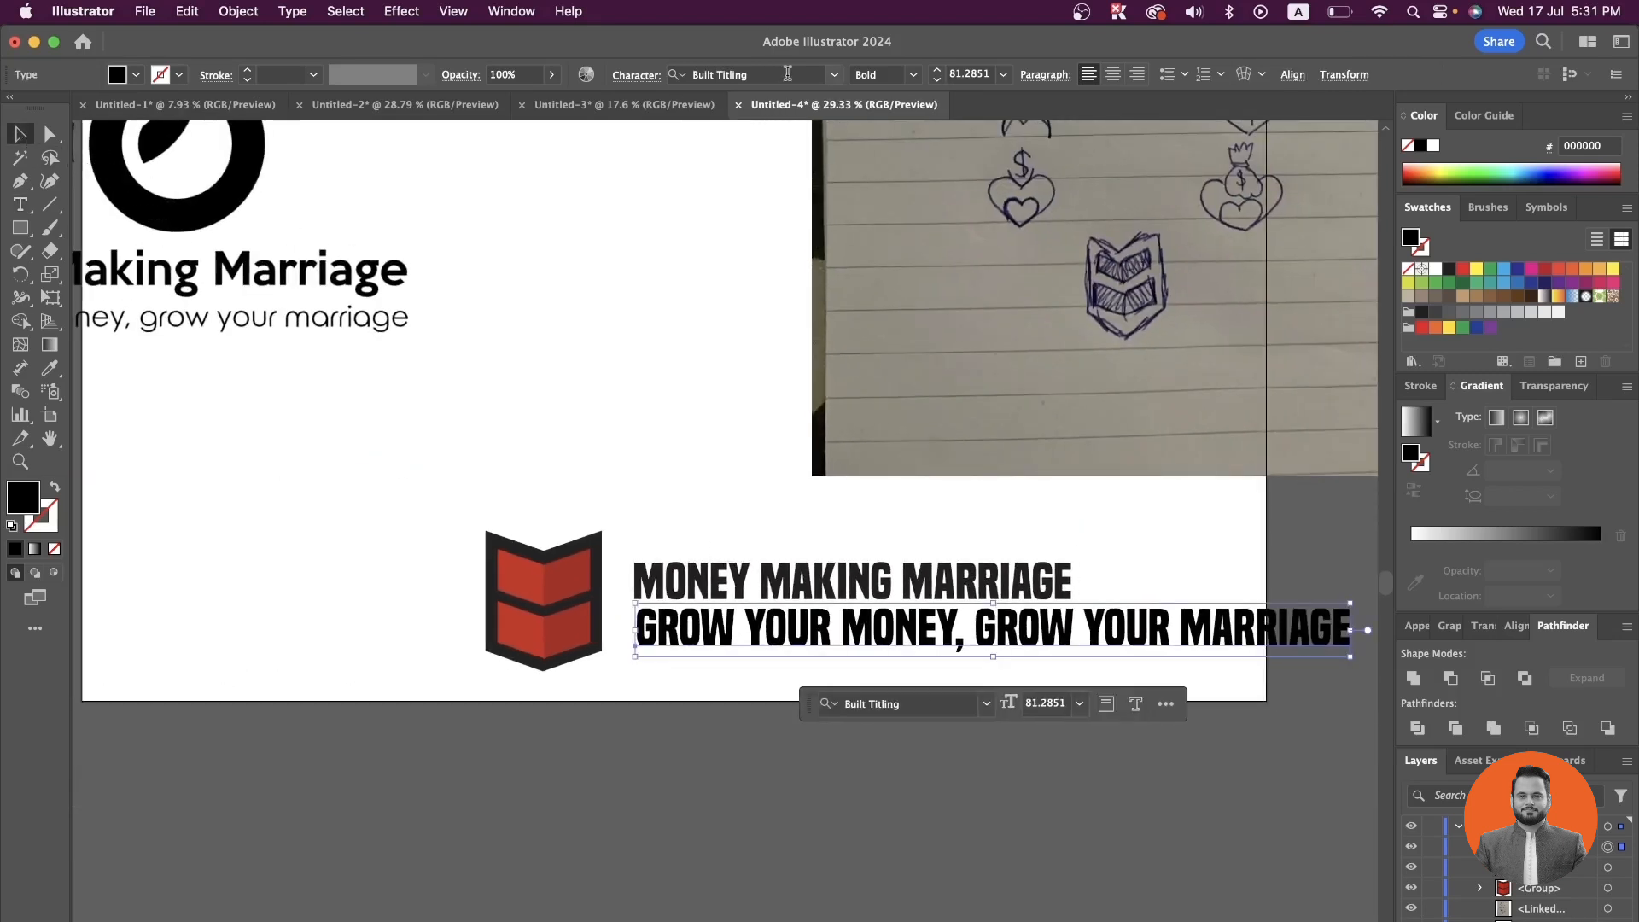
- Set the lower text line's font to Poppins Light and its size to 39 pt
click(784, 74)
text(popp)
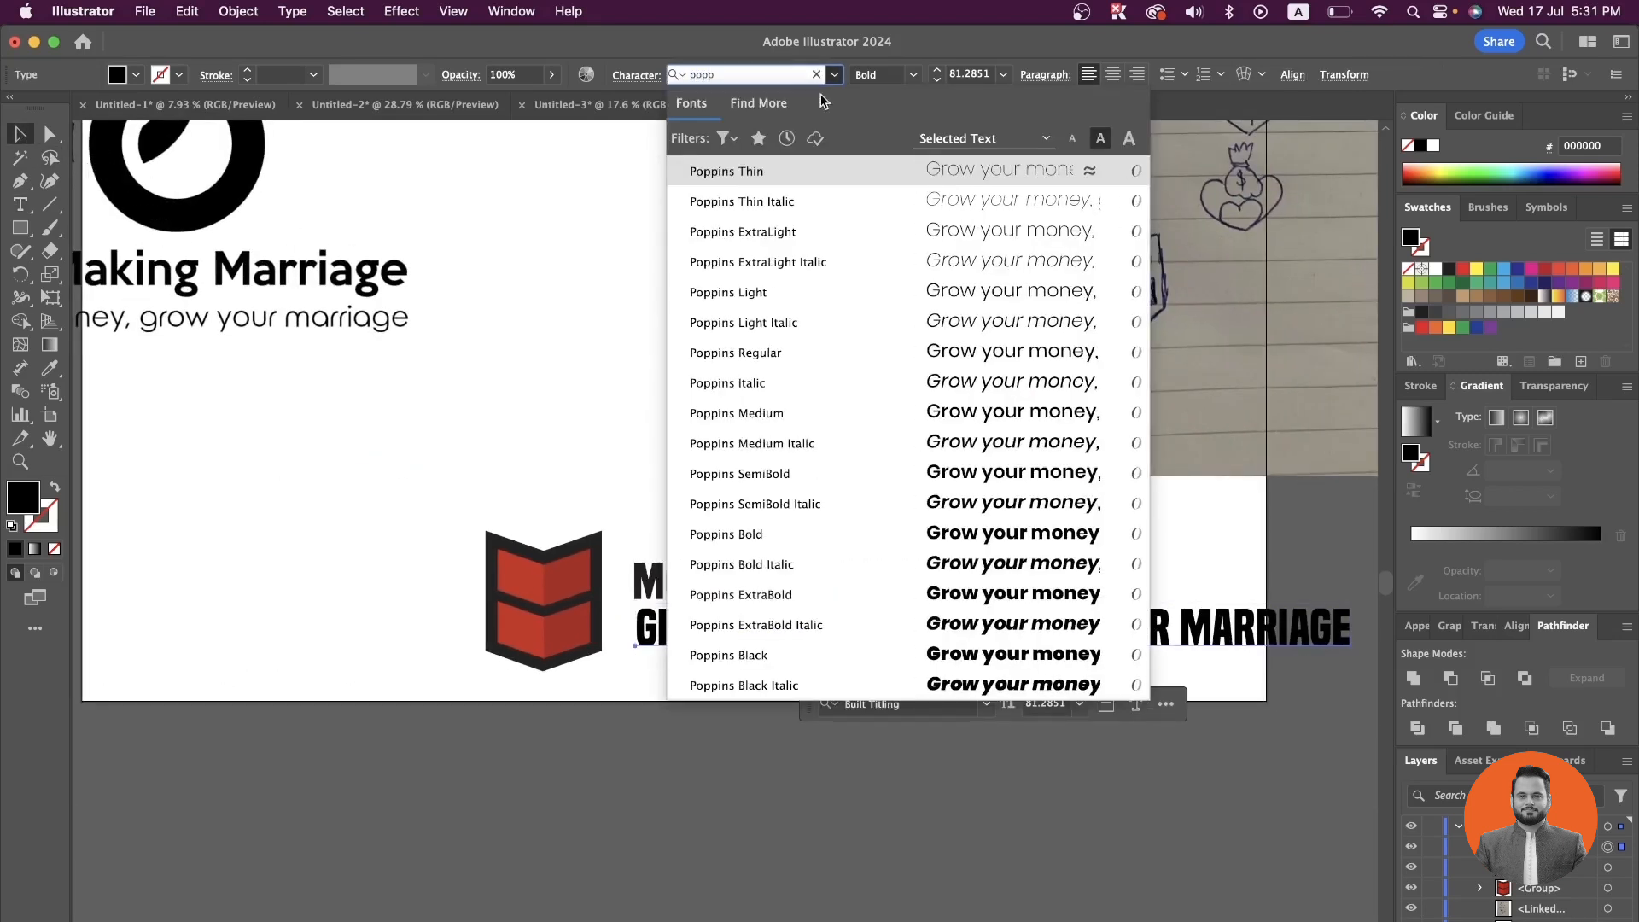
click(907, 287)
click(965, 75)
key(Down)
key(Down)
key(Down)
key(Down)
key(Down)
key(Down)
key(Down)
key(Down)
key(Down)
key(Down)
key(Down)
key(Down)
key(Down)
key(Down)
key(Down)
key(Down)
key(Down)
key(Down)
key(Down)
key(Down)
key(Down)
key(Down)
key(Down)
key(Down)
key(Down)
key(Down)
key(Down)
key(Down)
key(Down)
key(Down)
key(Down)
key(Down)
key(Down)
key(Down)
key(Down)
key(Down)
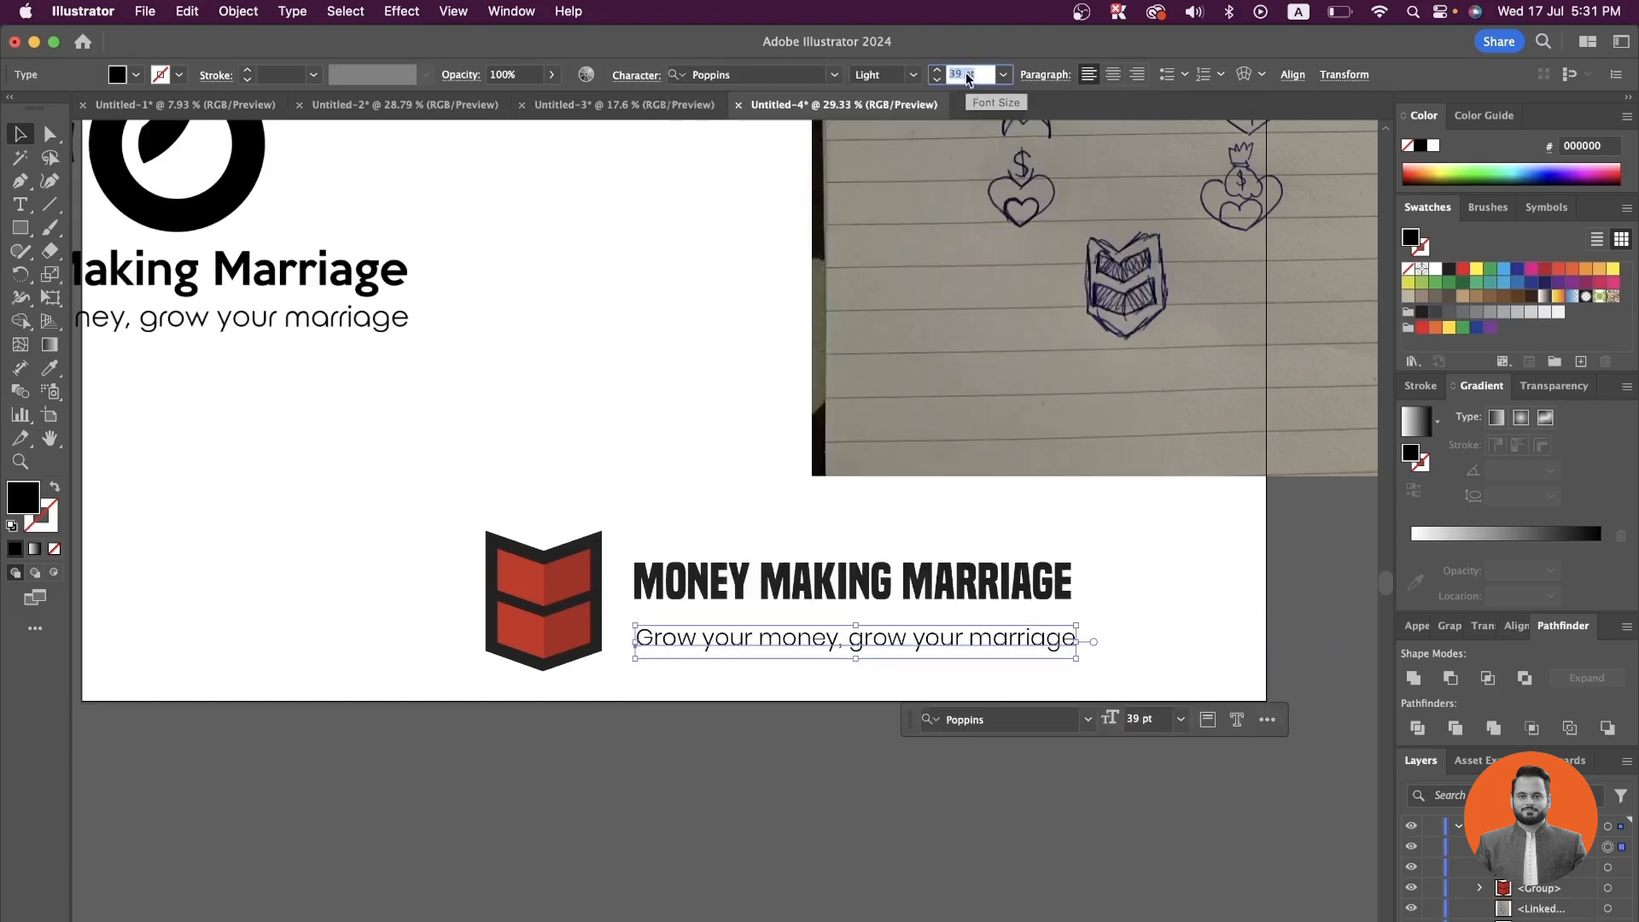
click(922, 687)
- Move the tagline up directly beneath the wordmark and enlarge it to about 39.2 pt, aligning it with the wordmark's left edge
scroll(922, 687, up, 3)
mouse_move(914, 616)
mouse_down()
mouse_move(896, 603)
mouse_move(924, 591)
mouse_up()
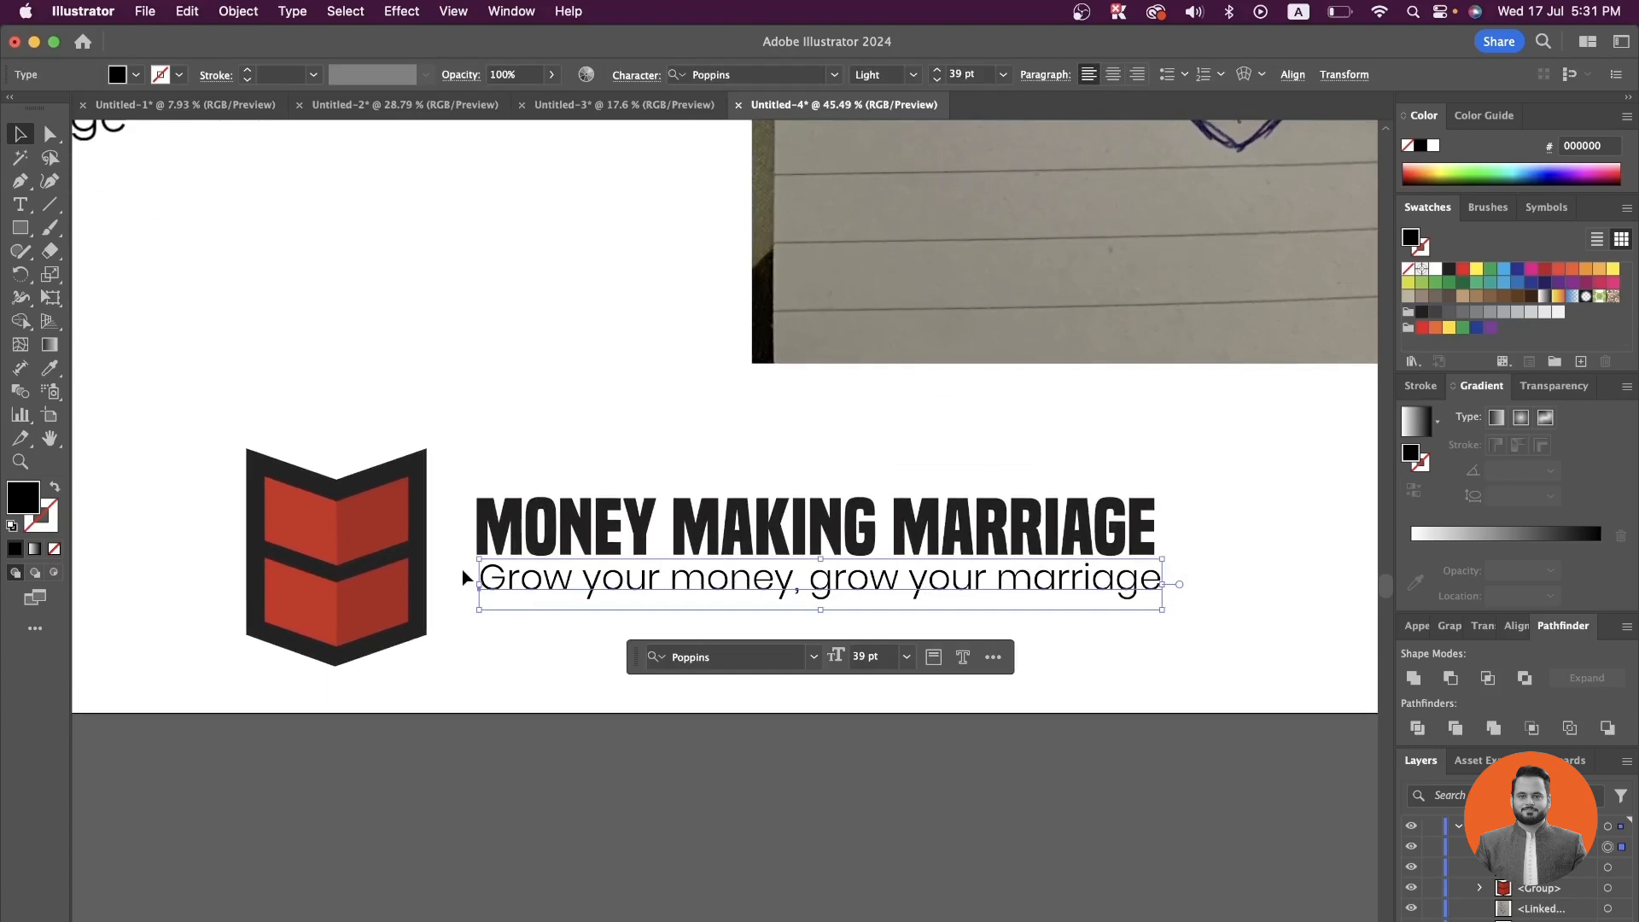
scroll(465, 578, up, 5)
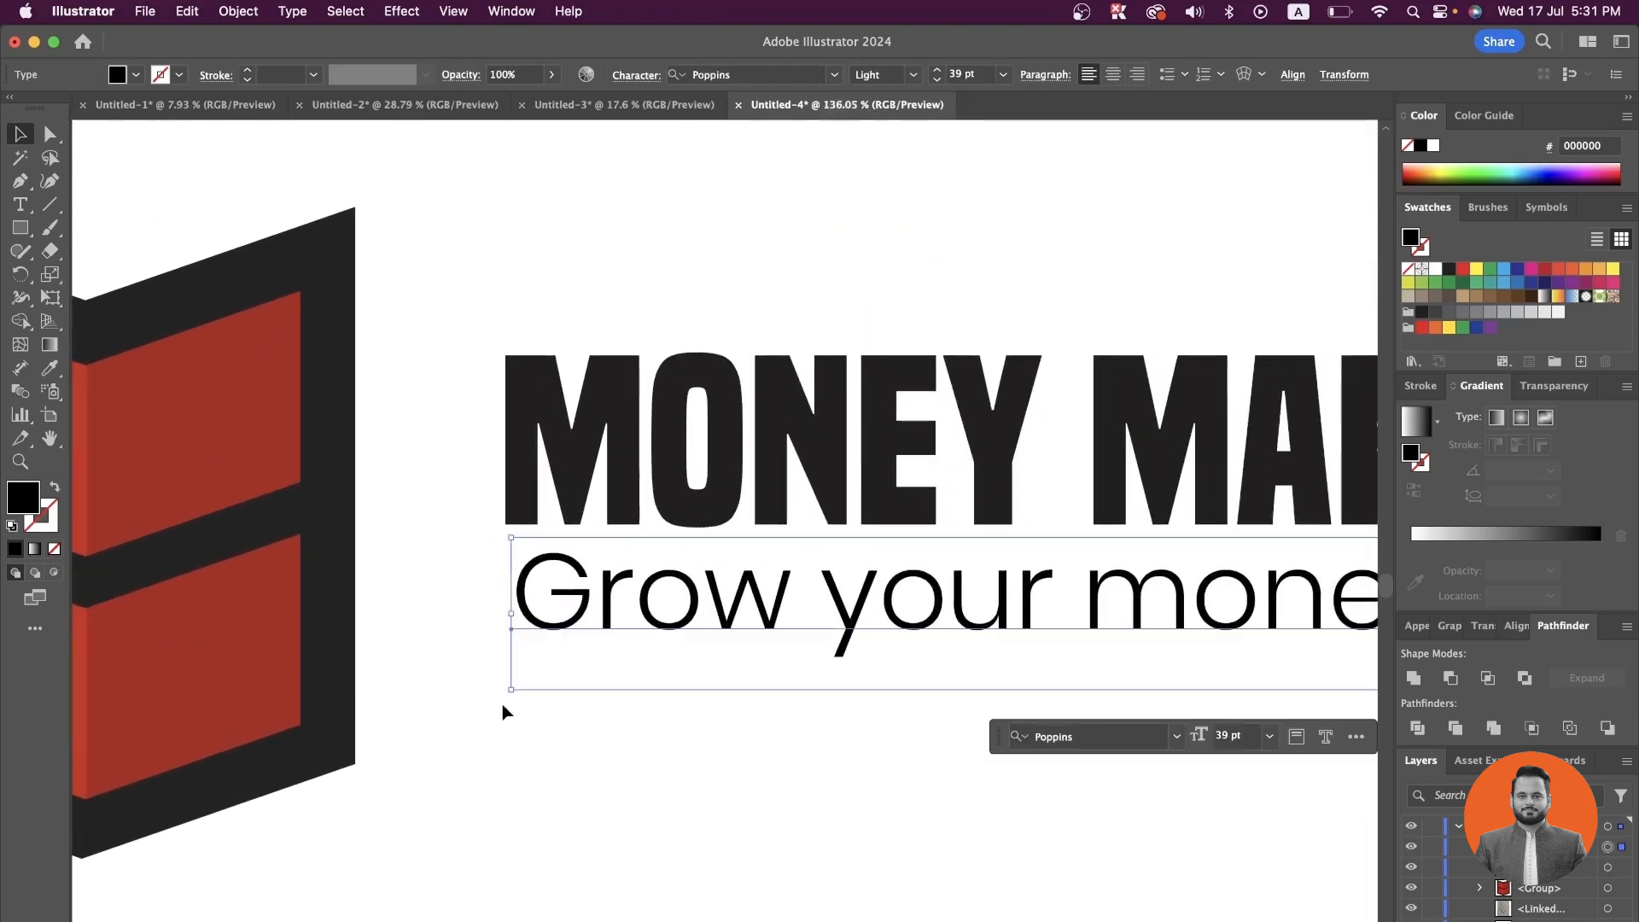
drag(507, 693, 504, 690)
scroll(503, 690, down, 8)
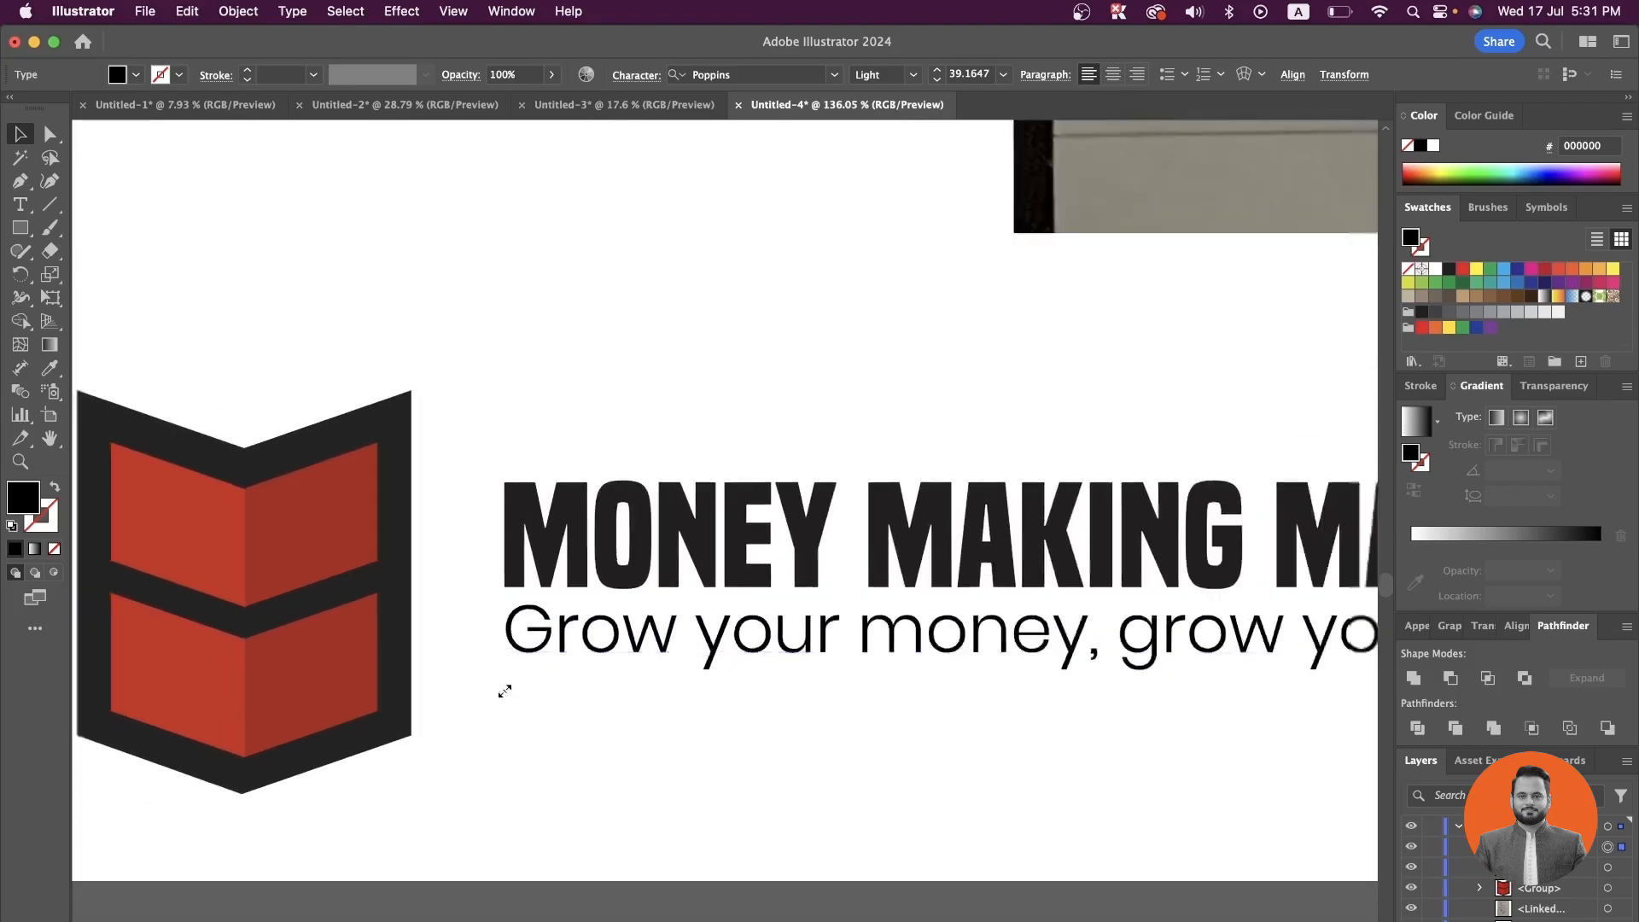
click(943, 669)
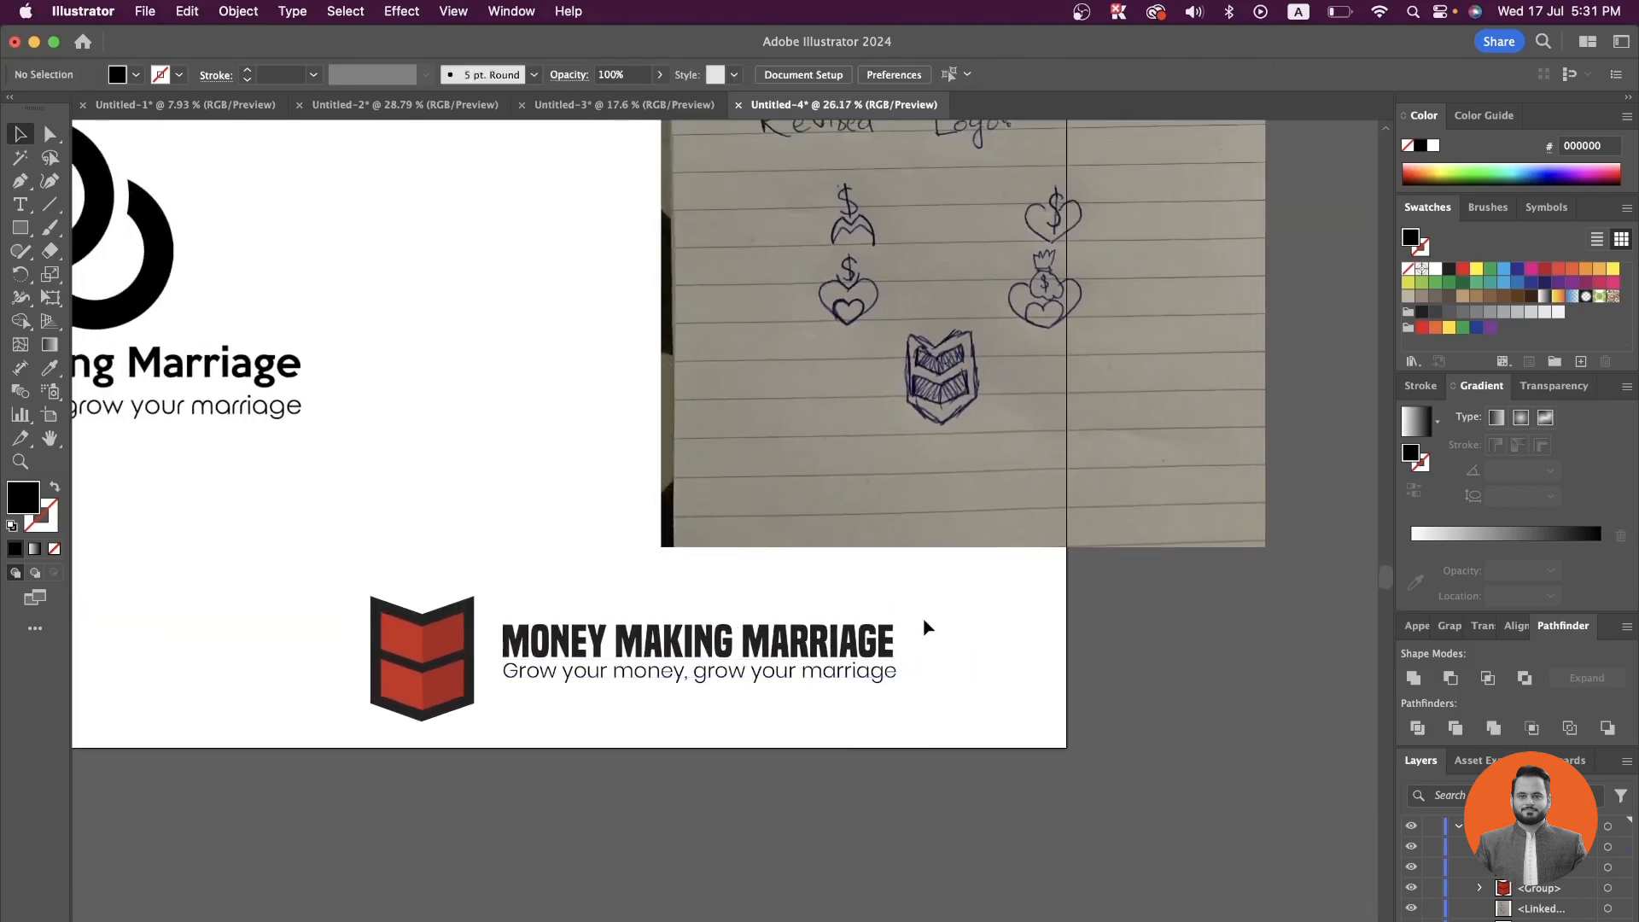
- Group the wordmark with its tagline, and select the text group together with the shield
drag(807, 674, 566, 703)
key(super+g)
drag(353, 553, 595, 702)
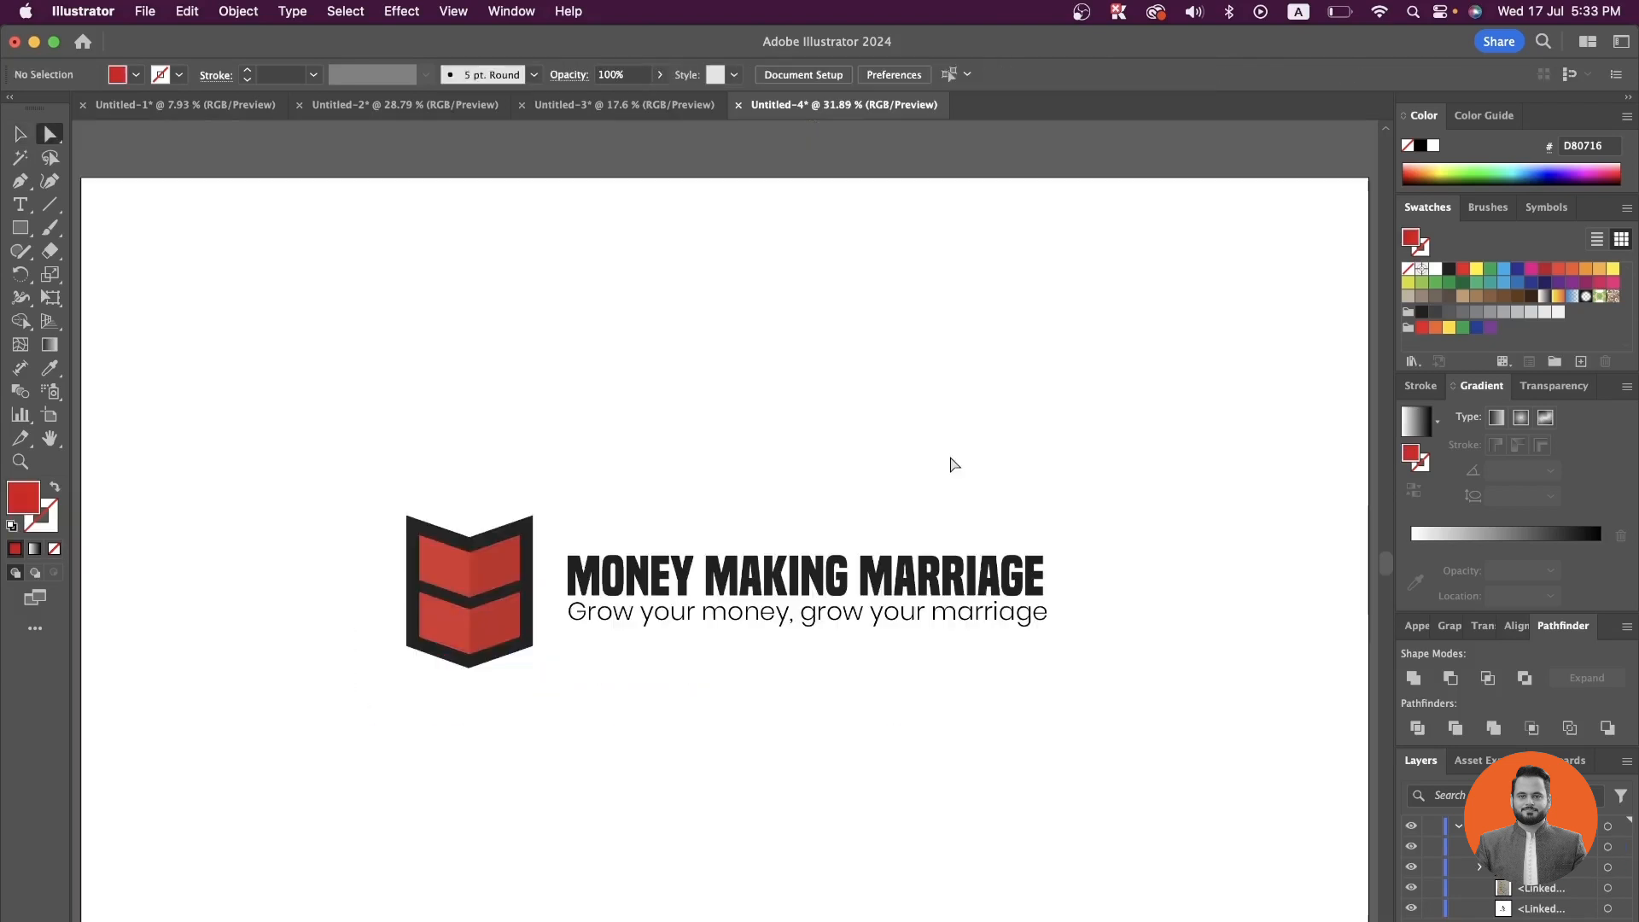
- Move the linked sketch photo up, clear of the ring logo beside the artboard
scroll(951, 459, right, 4)
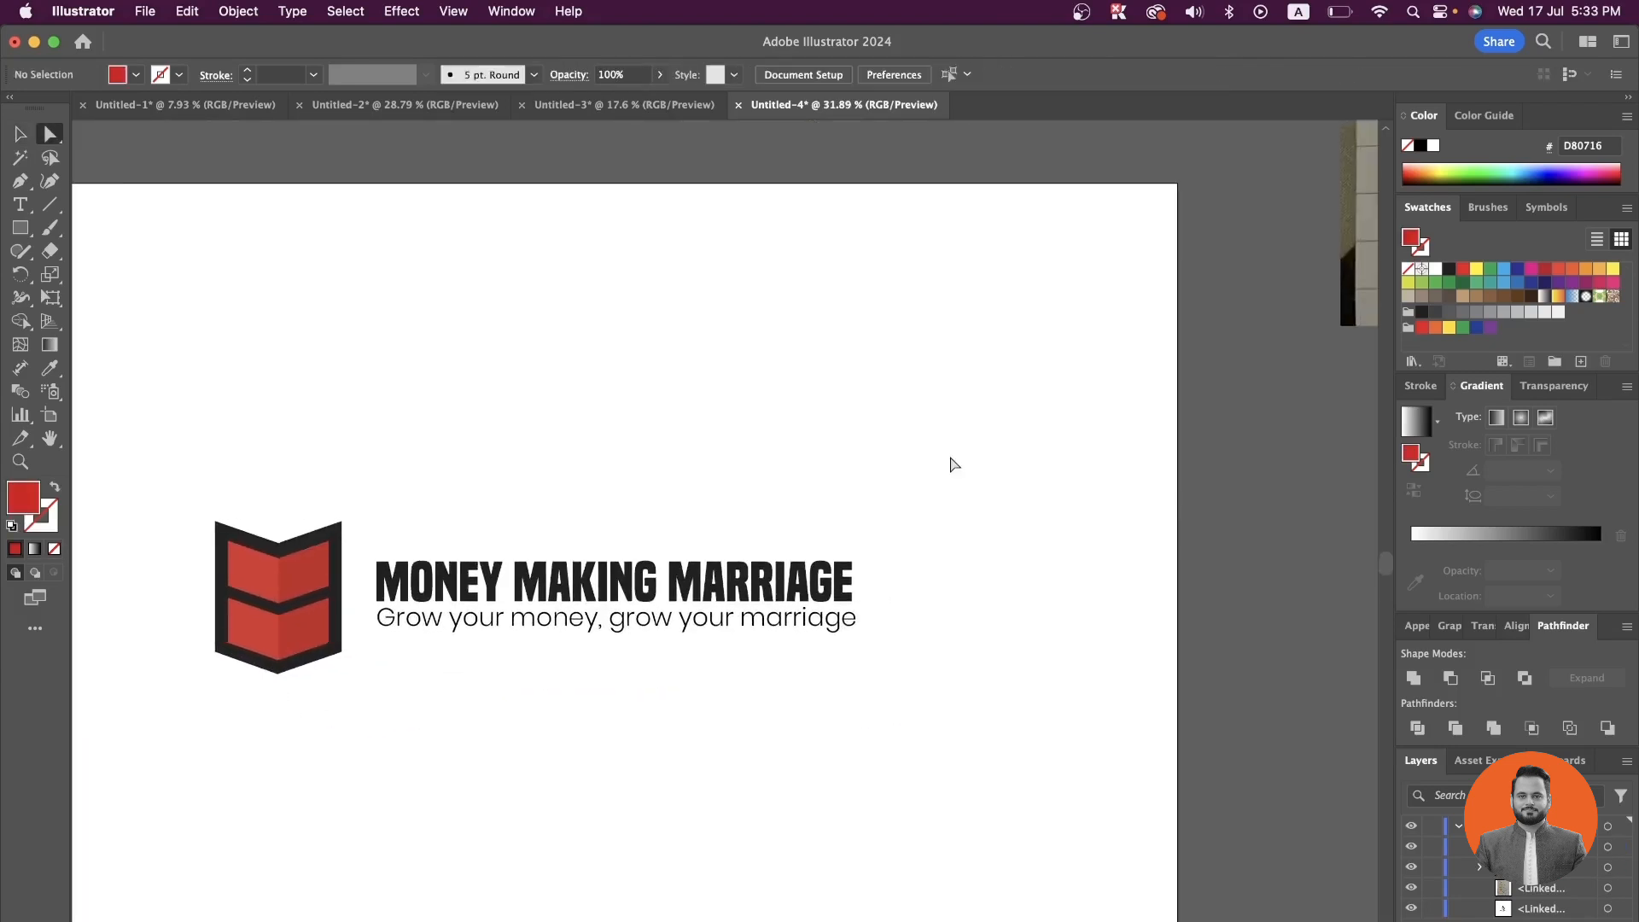
scroll(953, 463, right, 10)
scroll(953, 463, up, 2)
drag(950, 424, 970, 208)
scroll(1135, 452, right, 3)
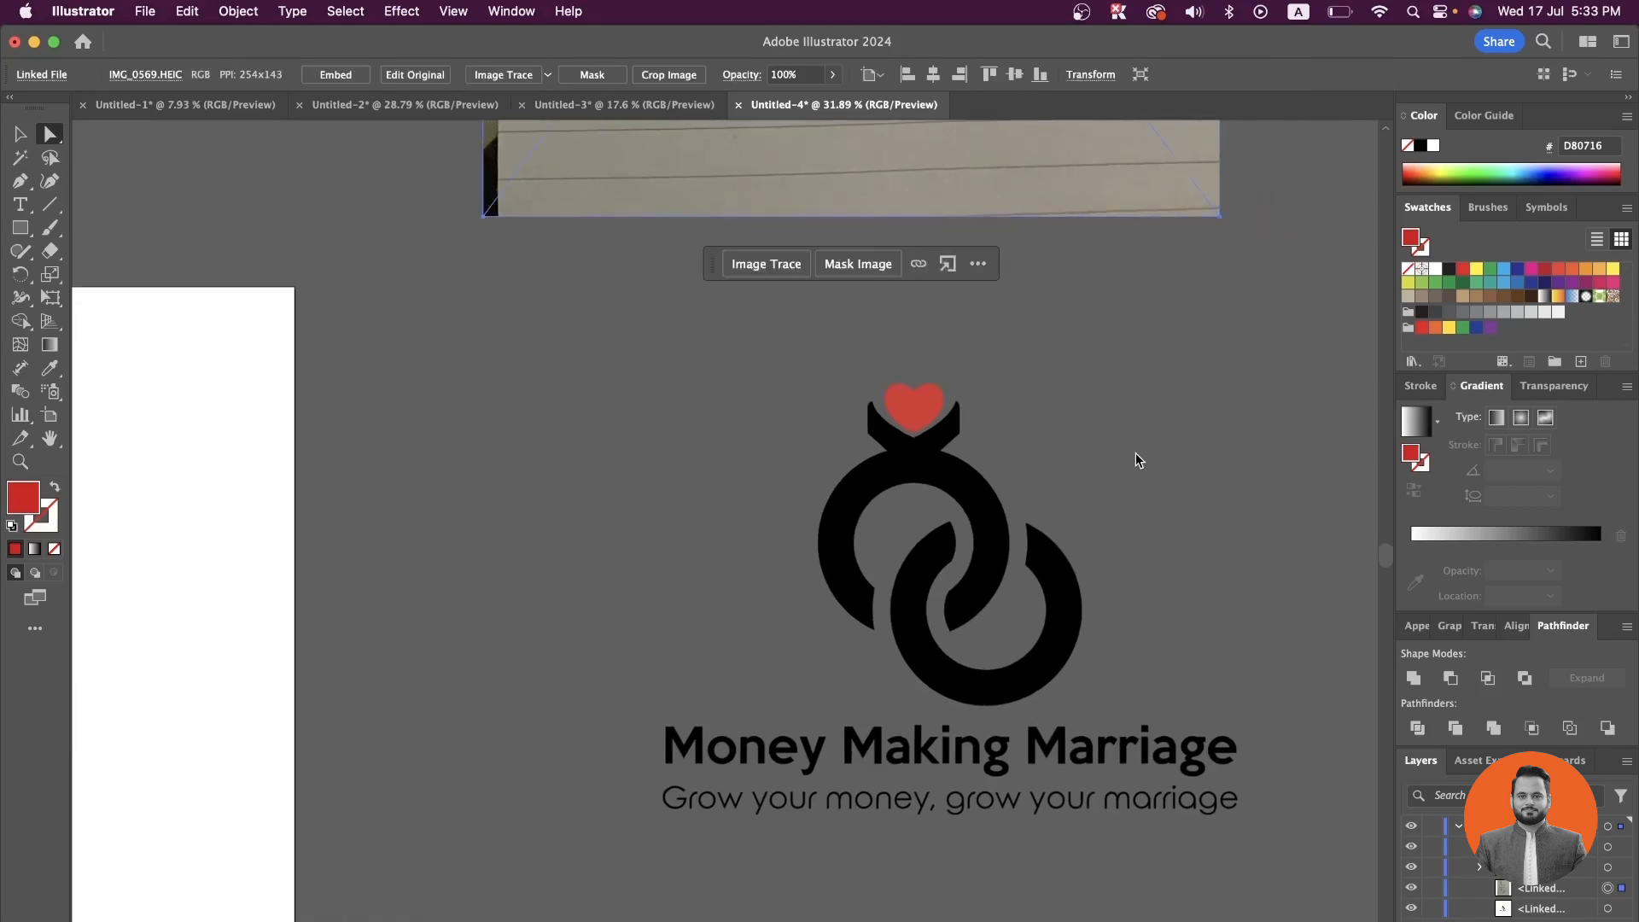
- Place the shield above the text group and align the two by their horizontal centres
scroll(1135, 452, left, 12)
scroll(1136, 452, down, 1)
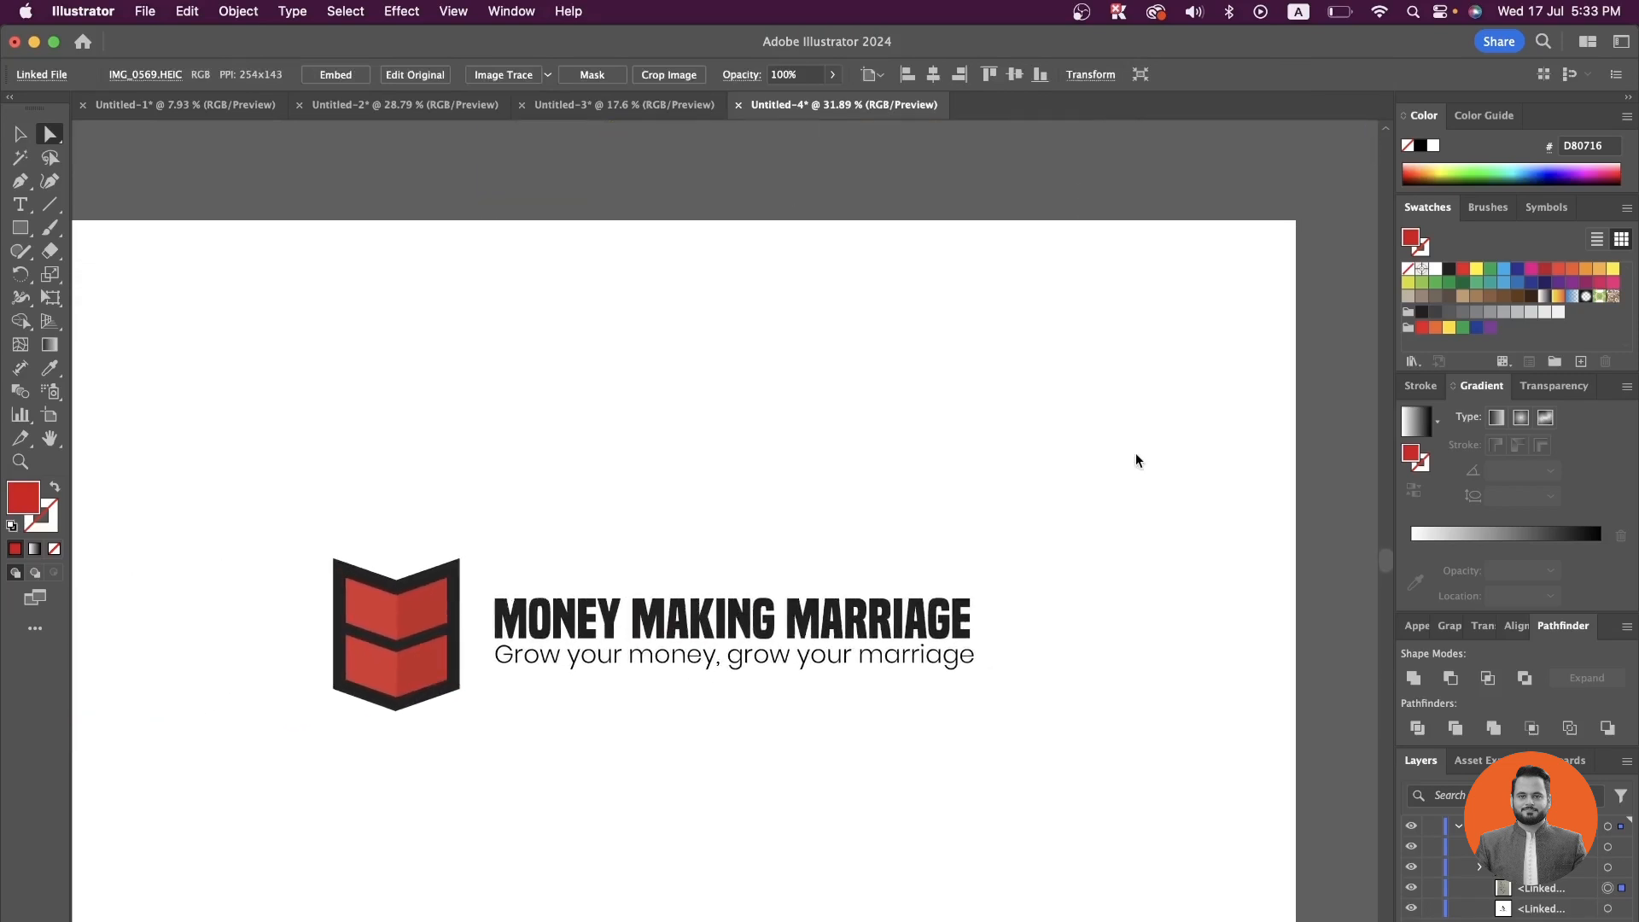
scroll(1135, 455, left, 4)
scroll(1135, 455, down, 2)
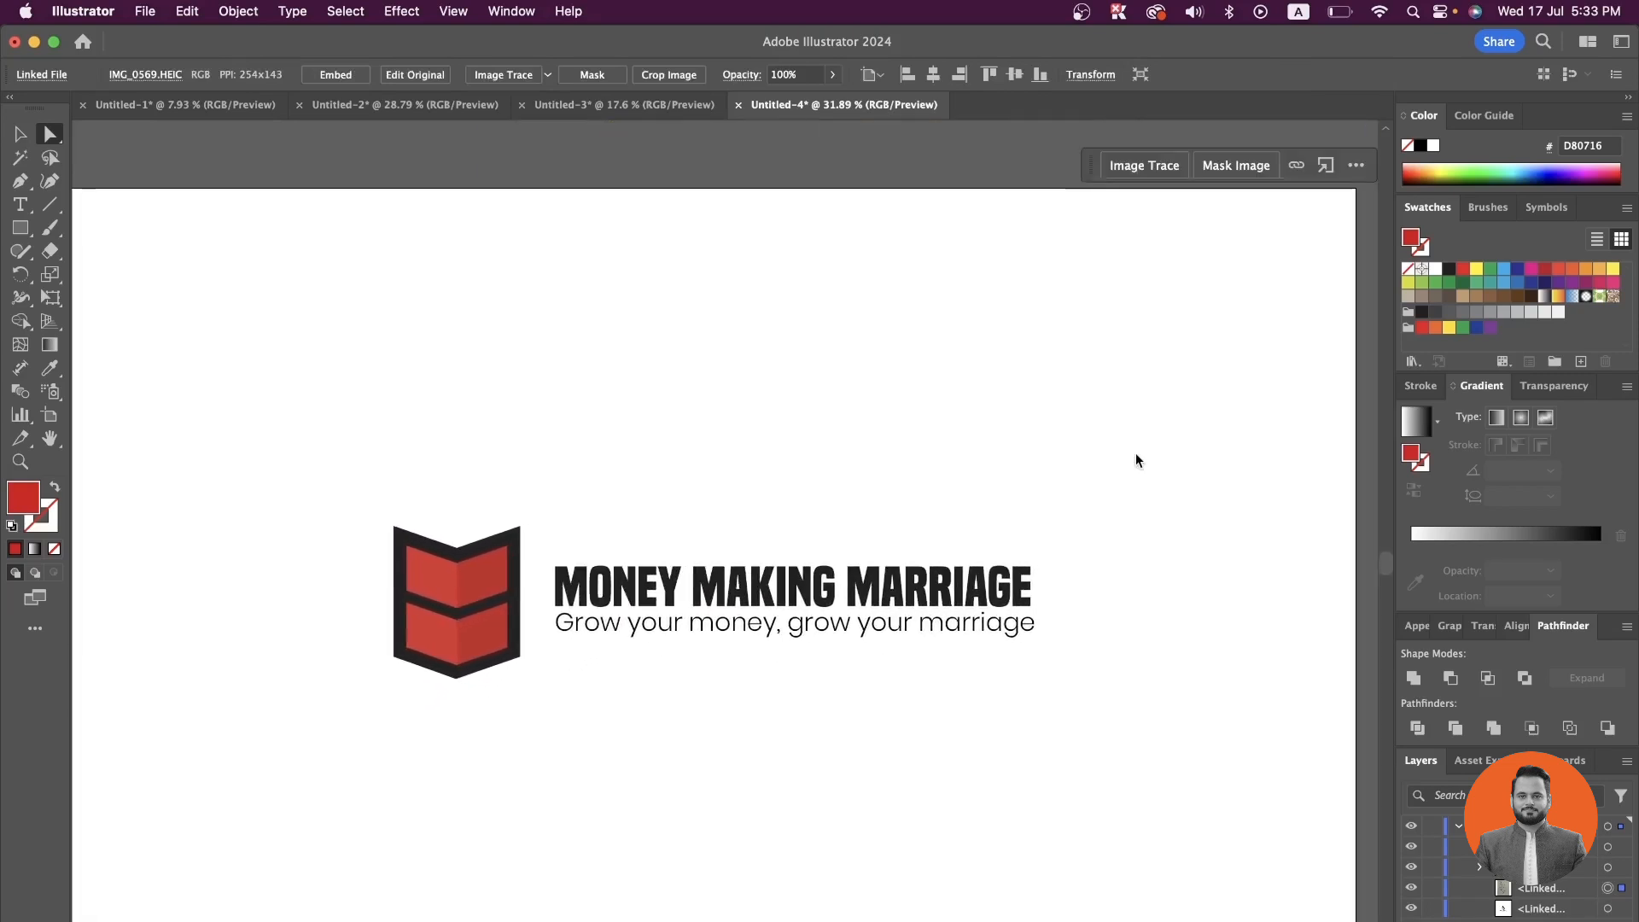
click(13, 135)
drag(485, 611, 832, 475)
key(super+a)
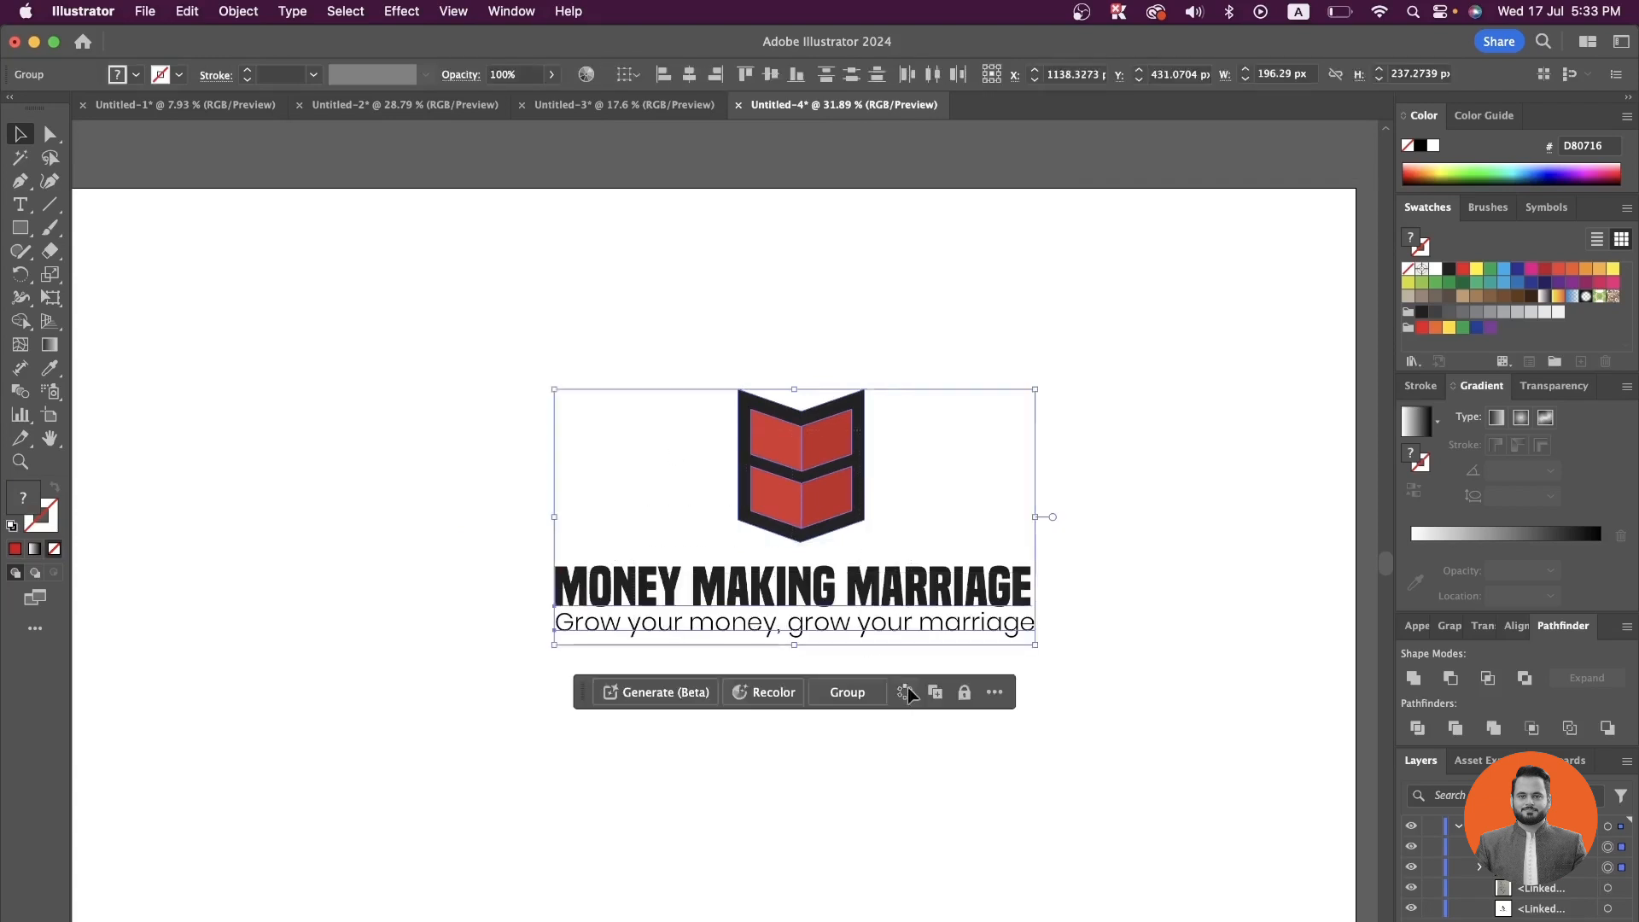
click(696, 76)
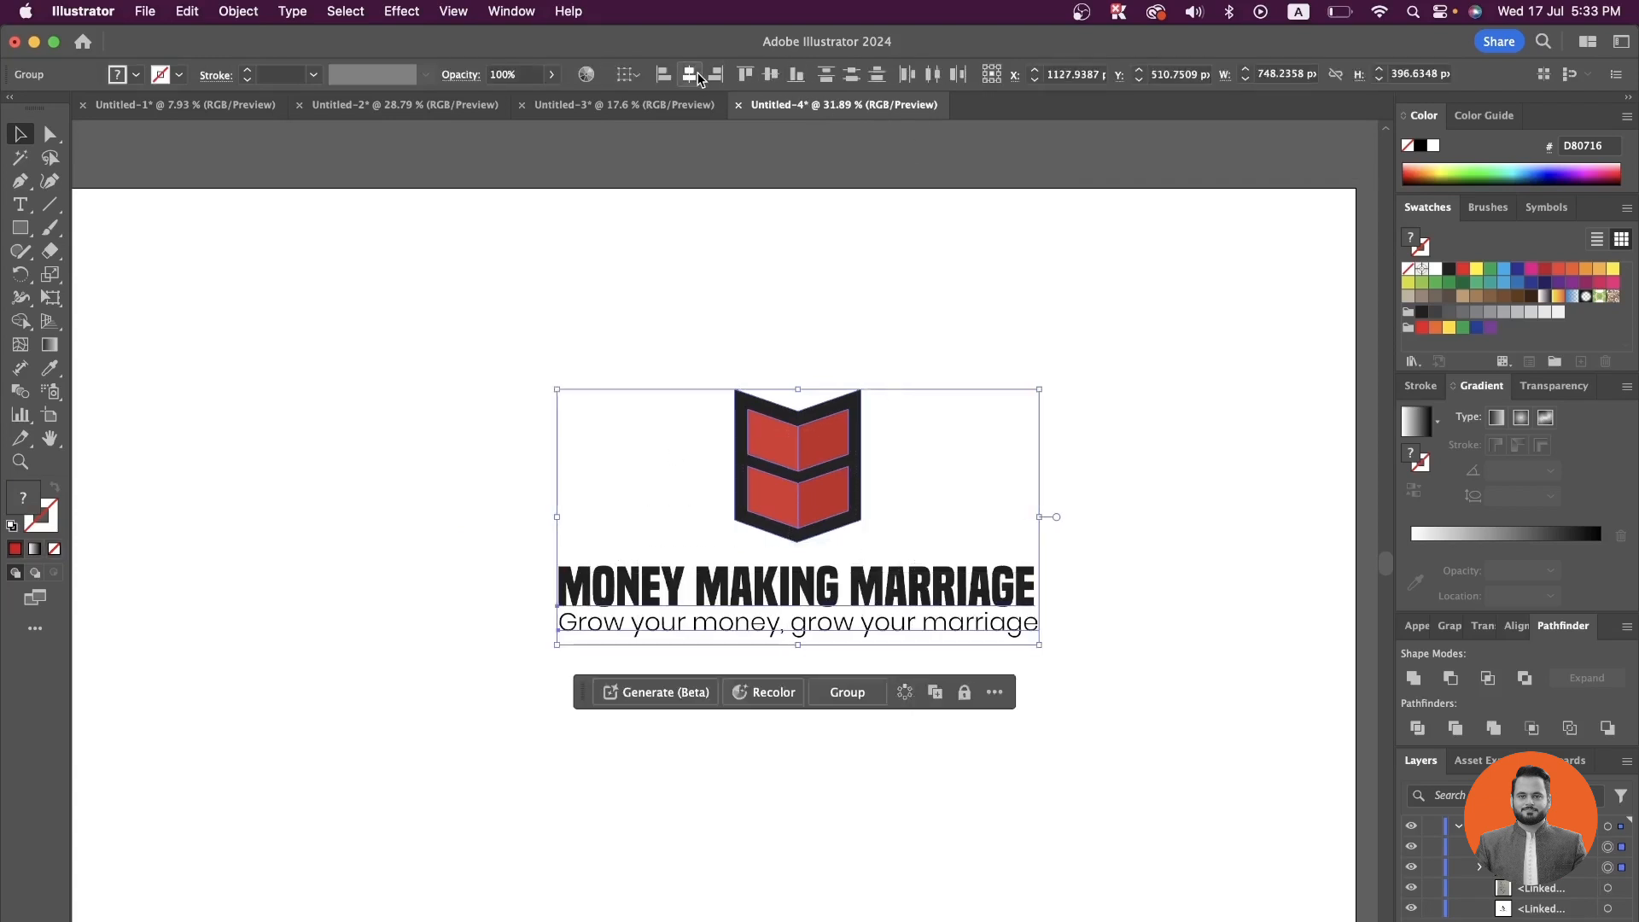
key(shift+super+a)
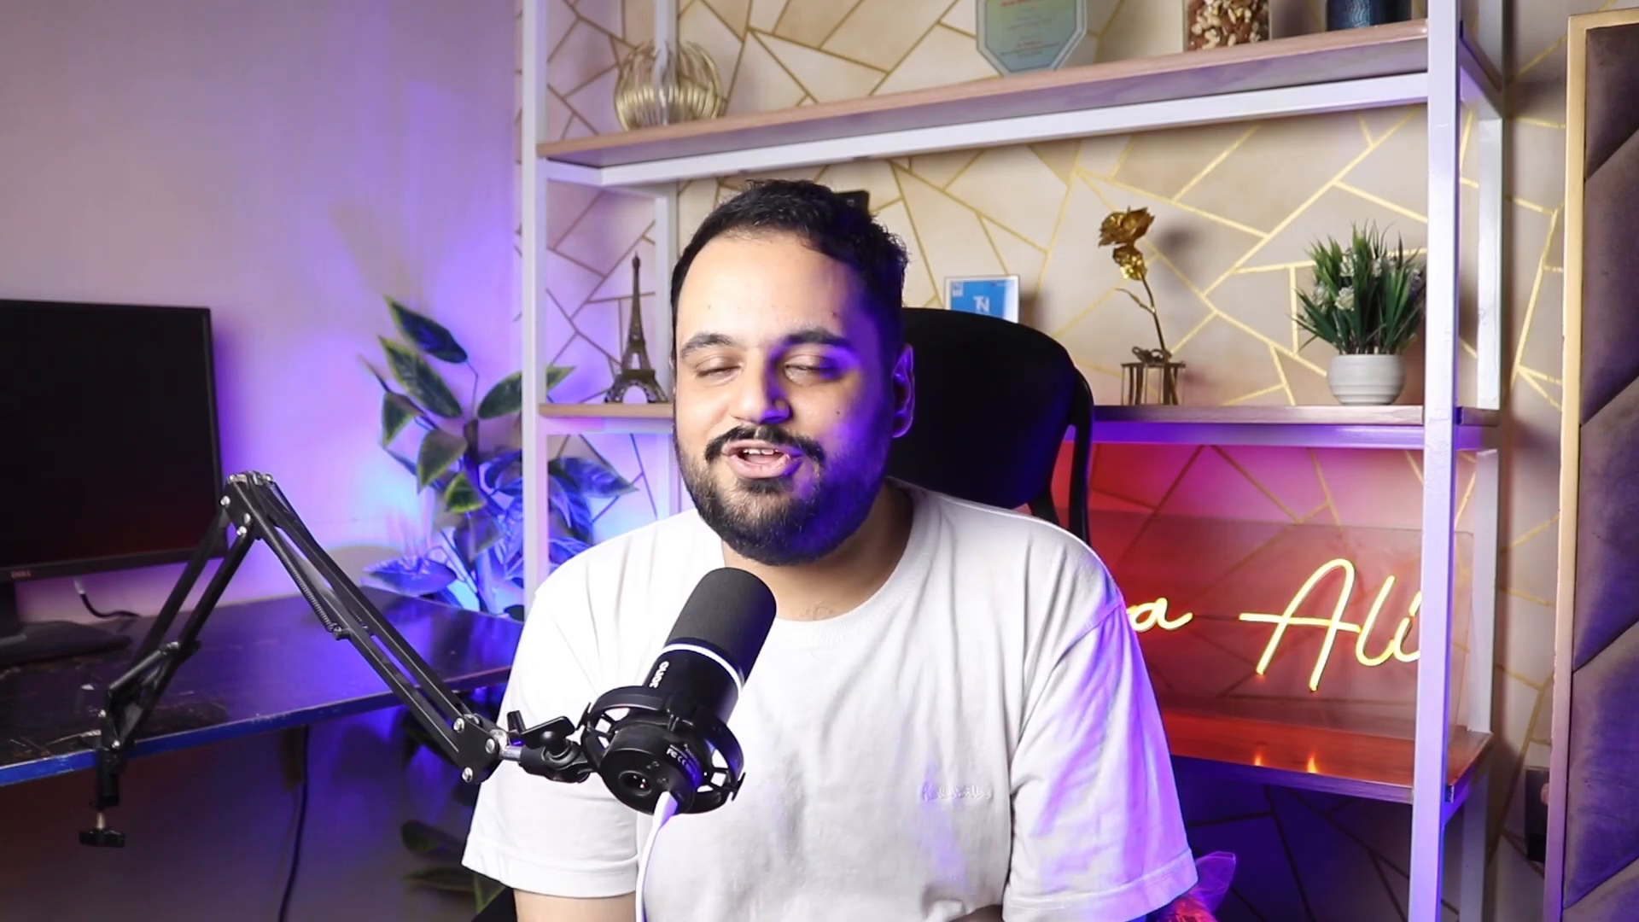